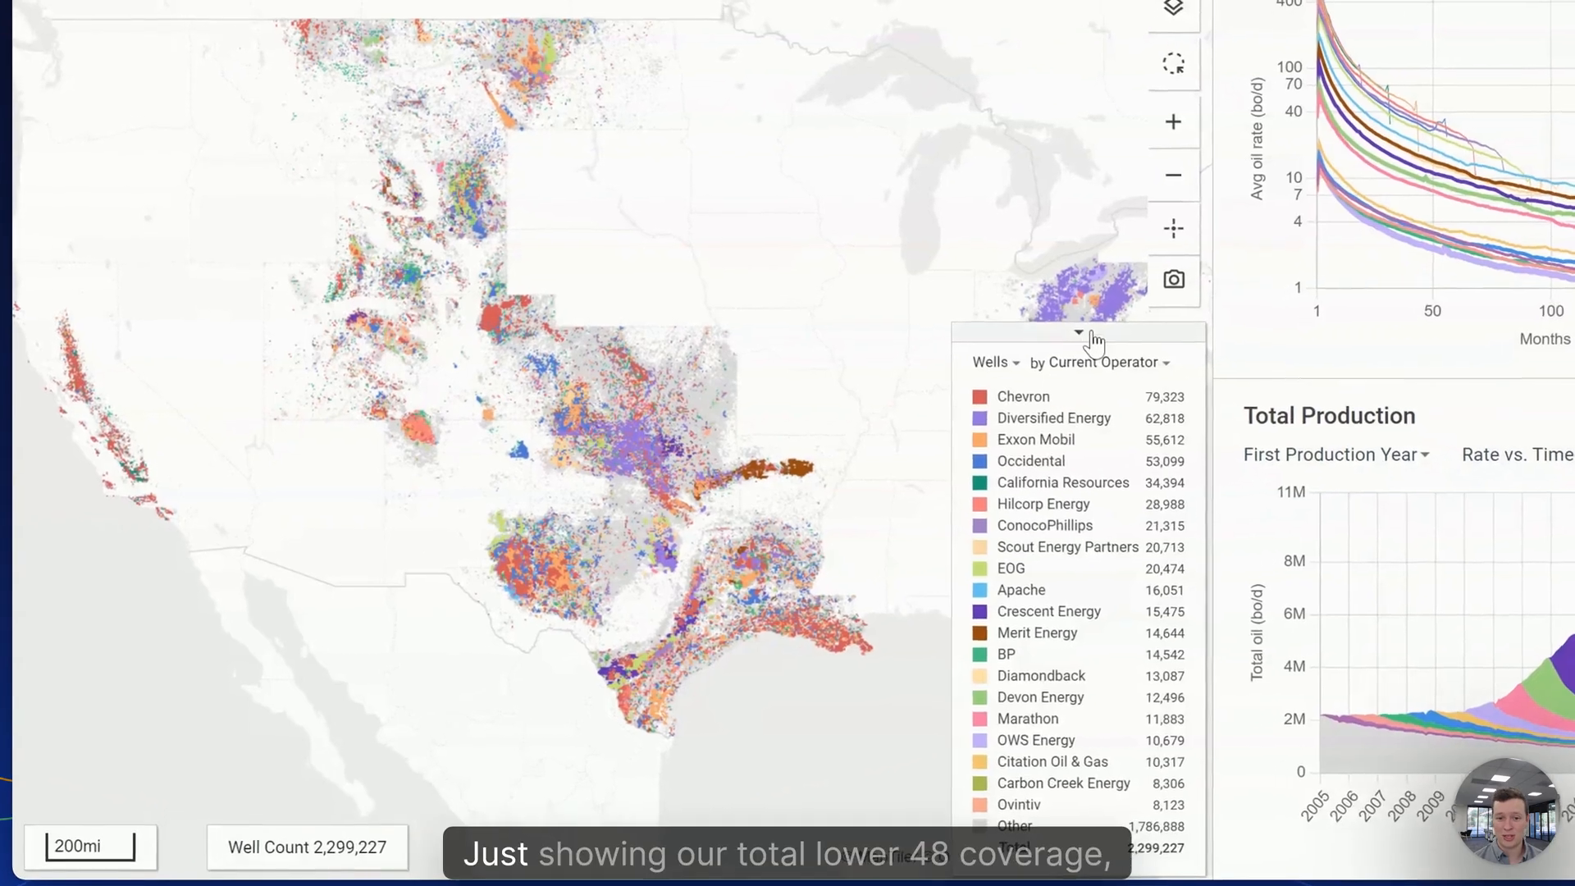
- Collapse the Wells by Current Operator legend so the lower-48 map is unobstructed
{"action": "left_click", "coordinate": [836, 444]}
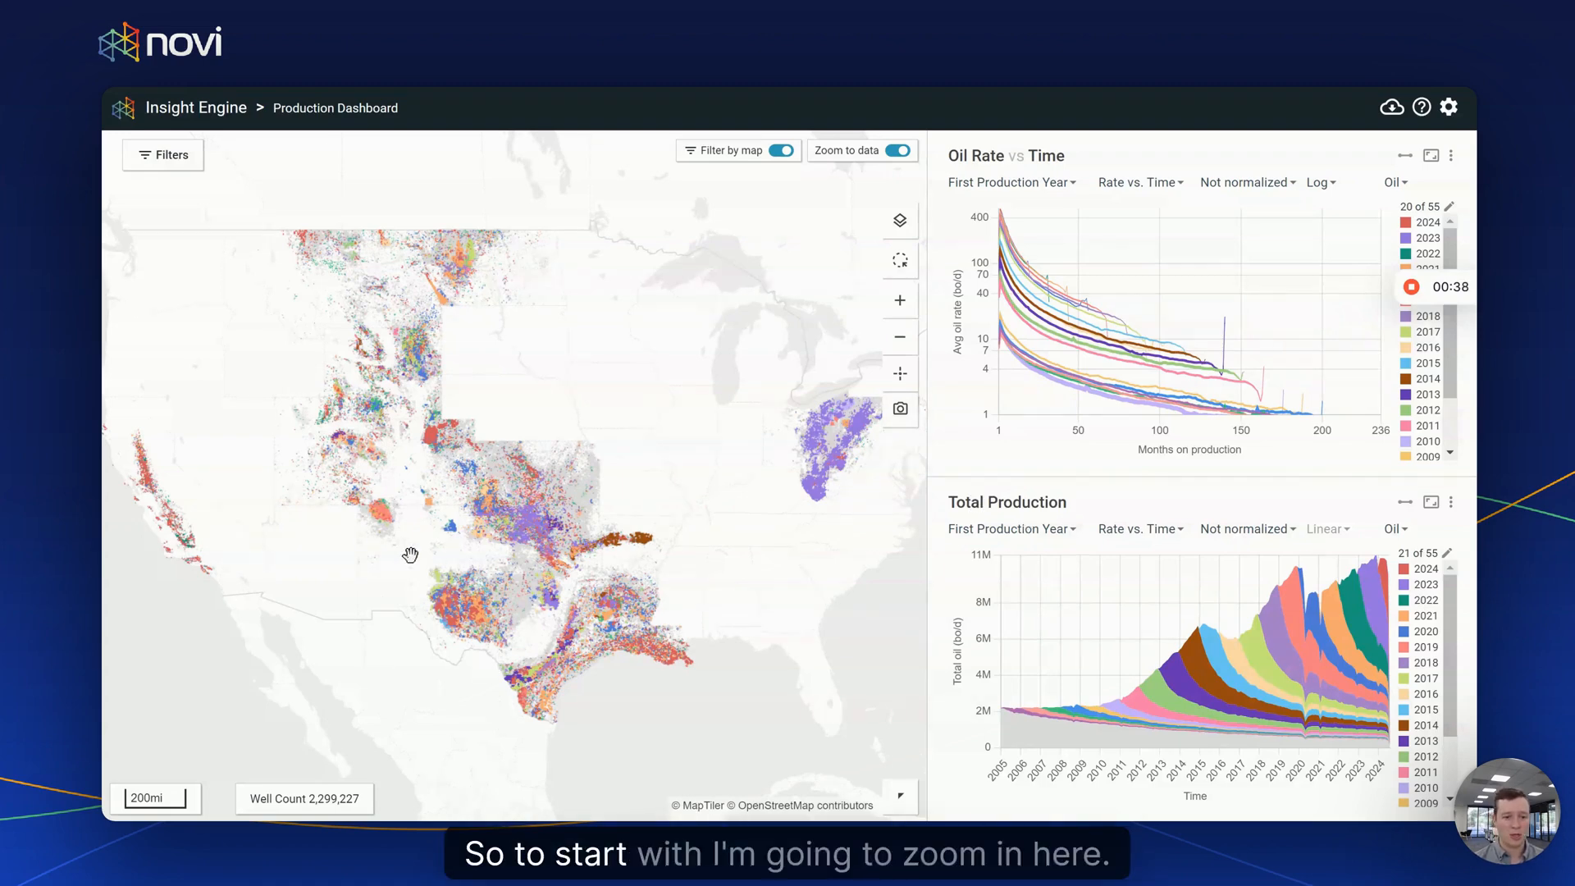
- Box-zoom the map onto the Permian (379,333 wells) and reopen the operator legend
{"action": "left_click_drag", "start_coordinate": [482, 611], "coordinate": [522, 652]}
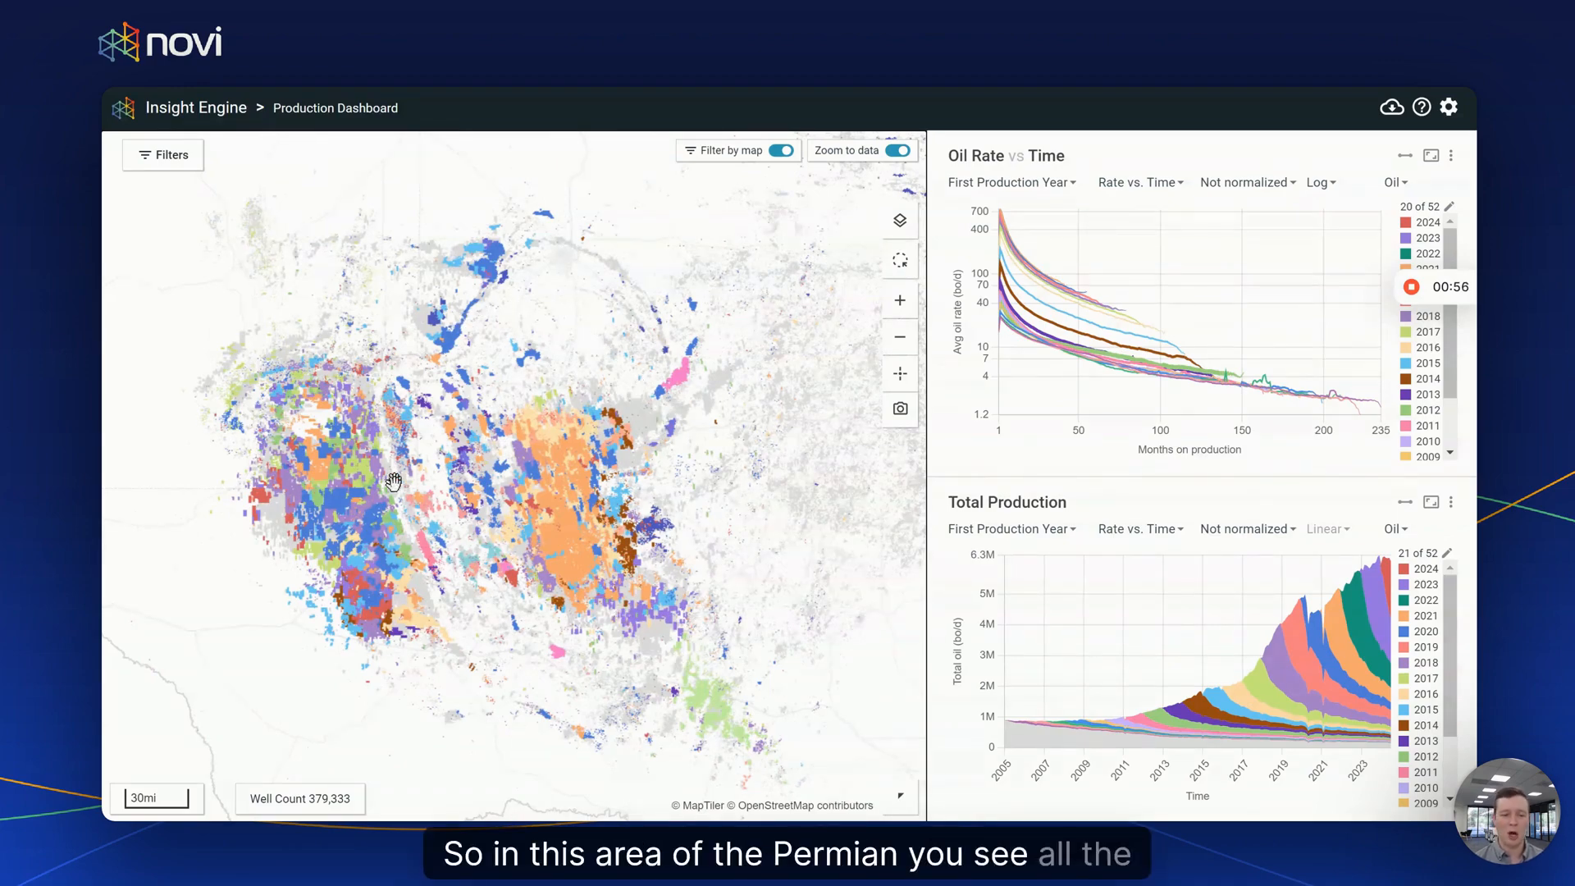
{"action": "left_click", "coordinate": [894, 801]}
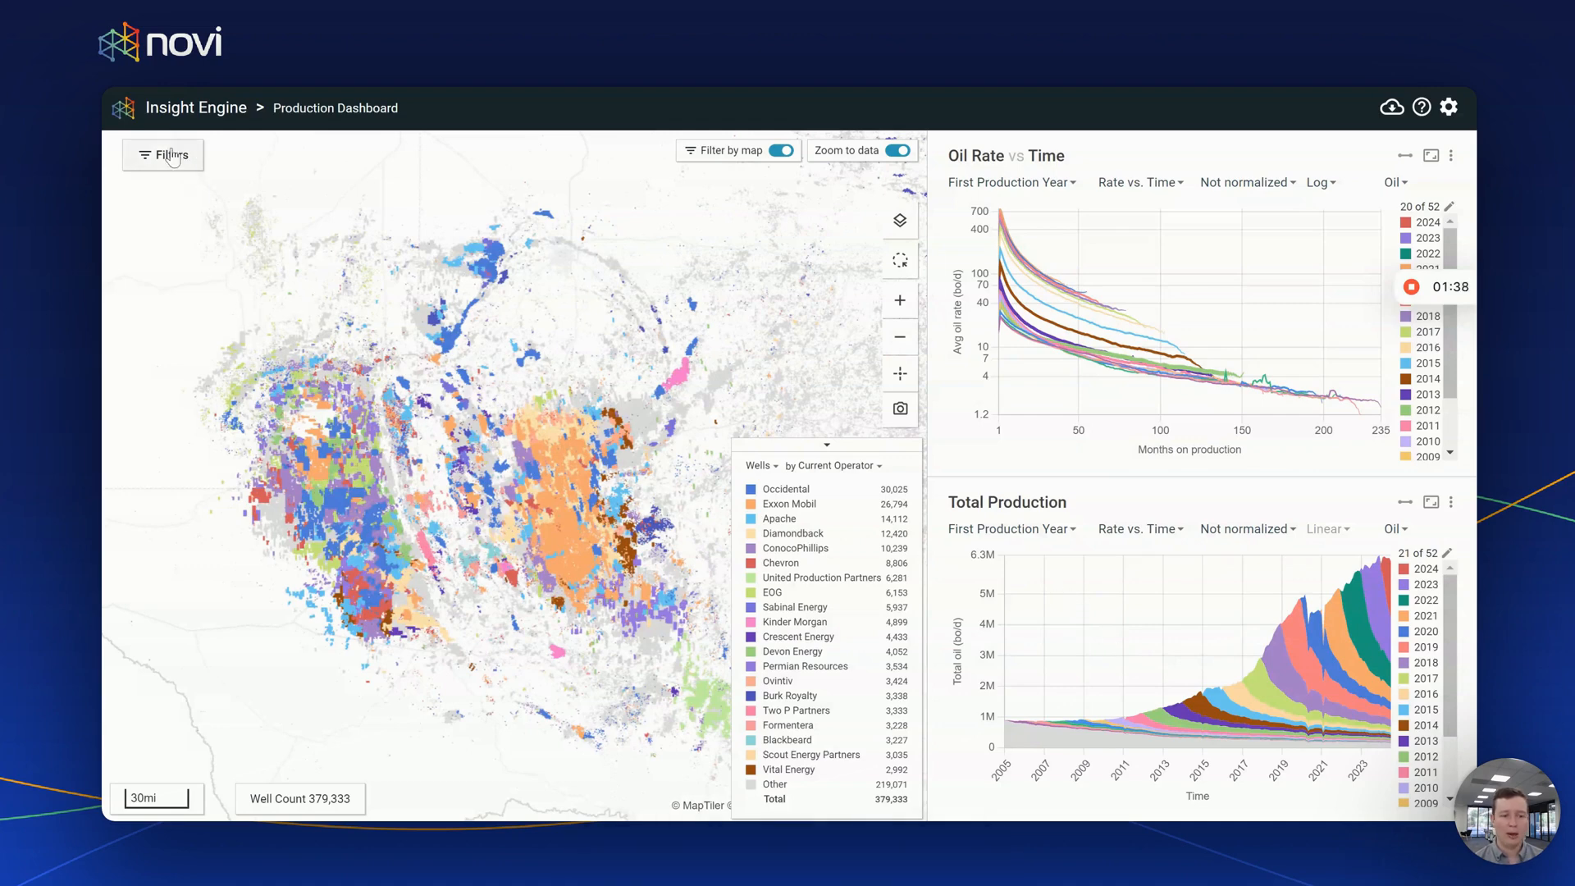
- Filter wells to the Delaware and Midland sub-basins and Horizontal direction only
{"action": "left_click", "coordinate": [130, 164]}
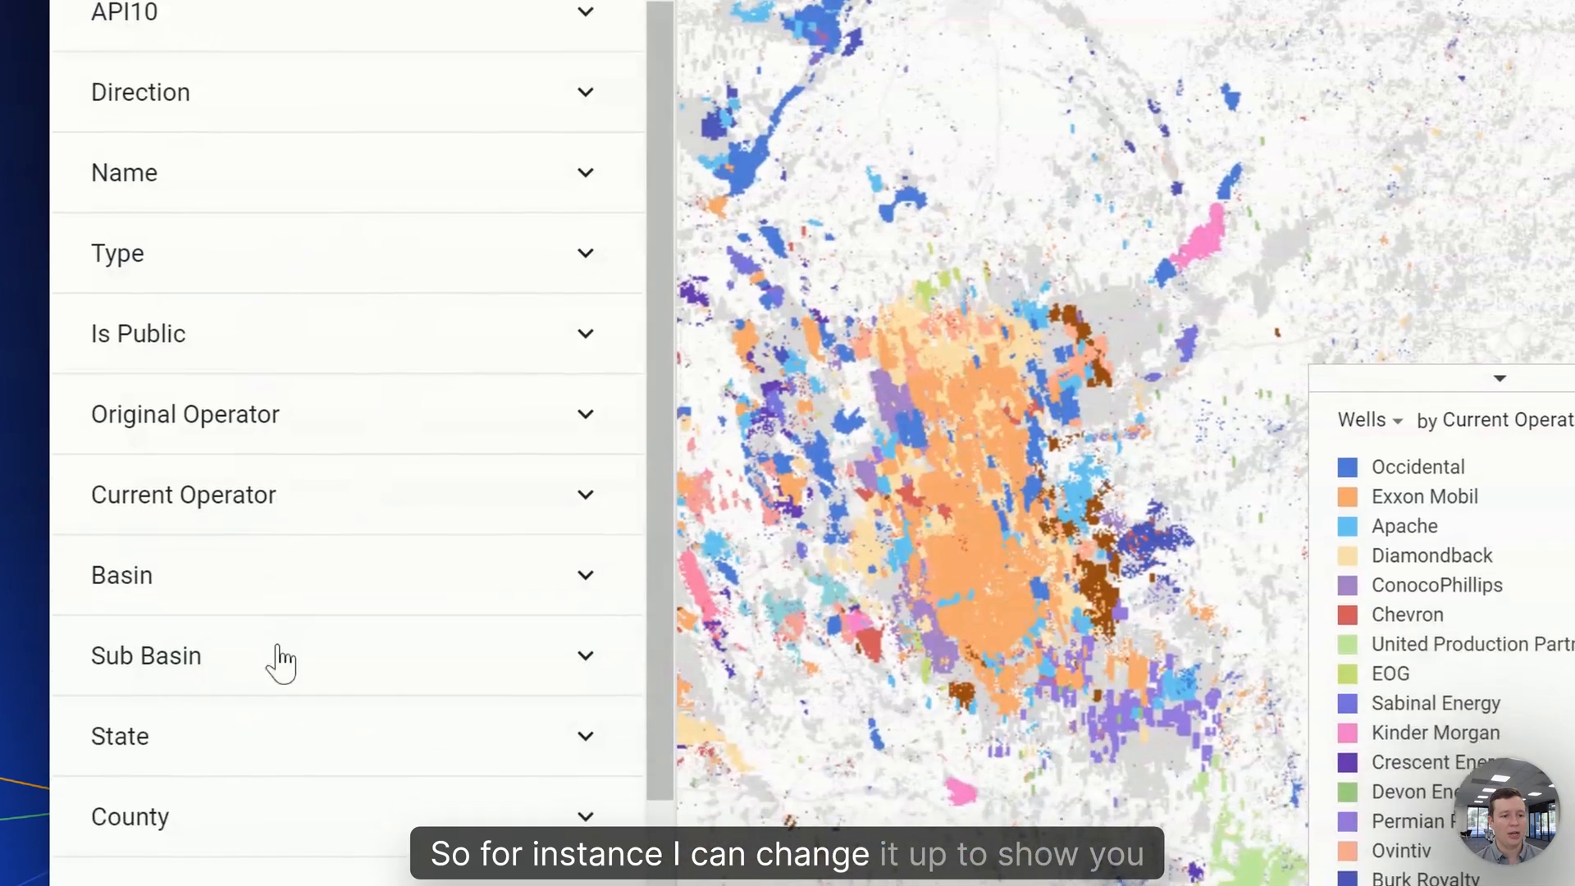
{"action": "left_click", "coordinate": [218, 652]}
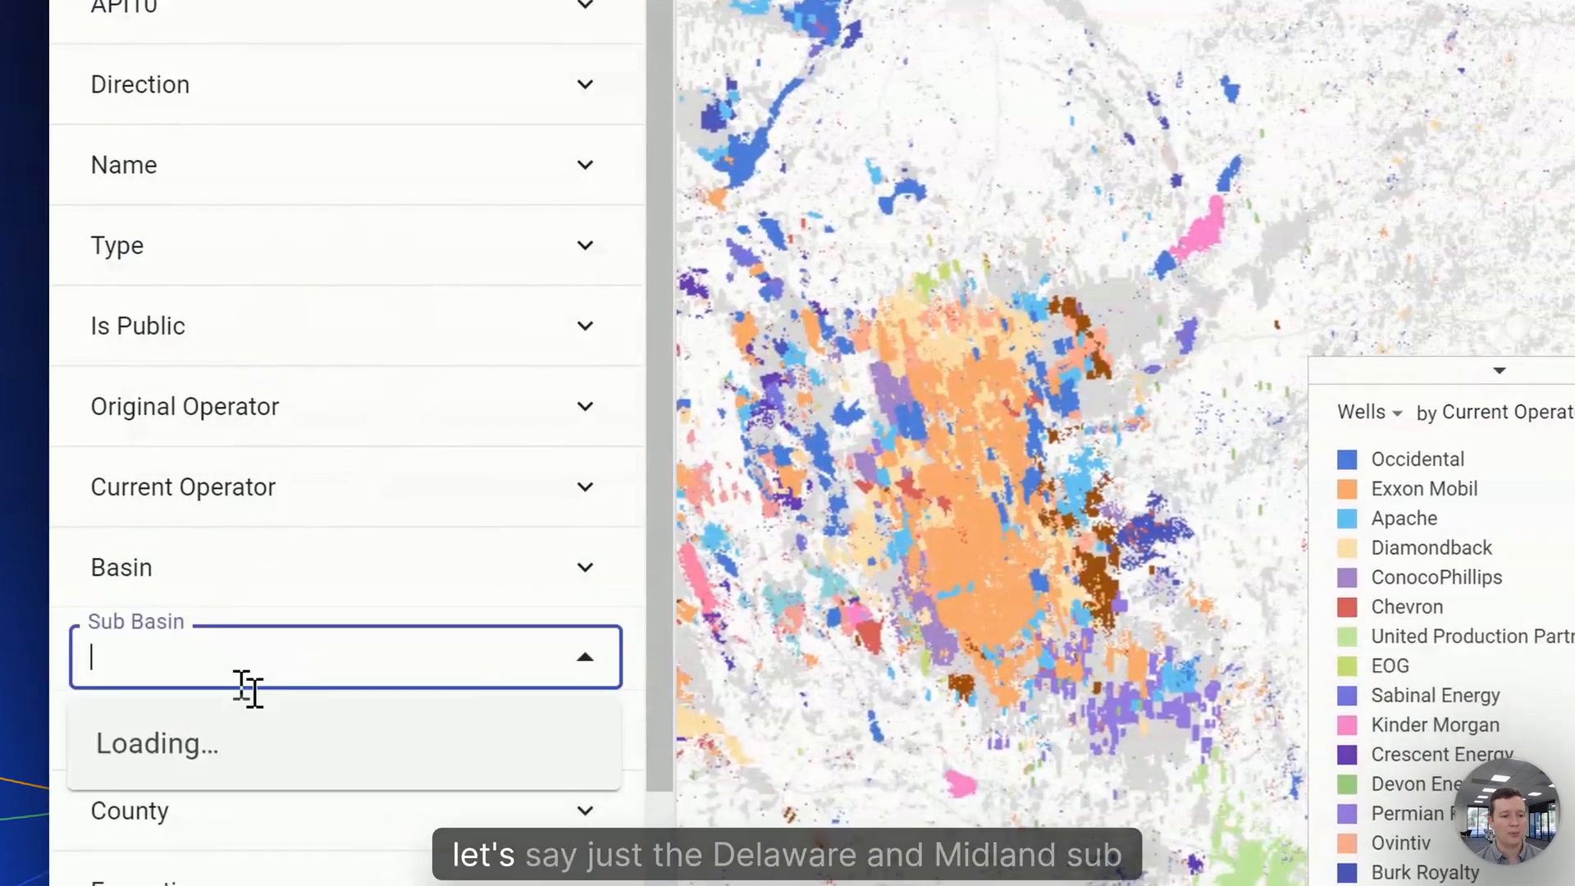
{"action": "left_click", "coordinate": [197, 314]}
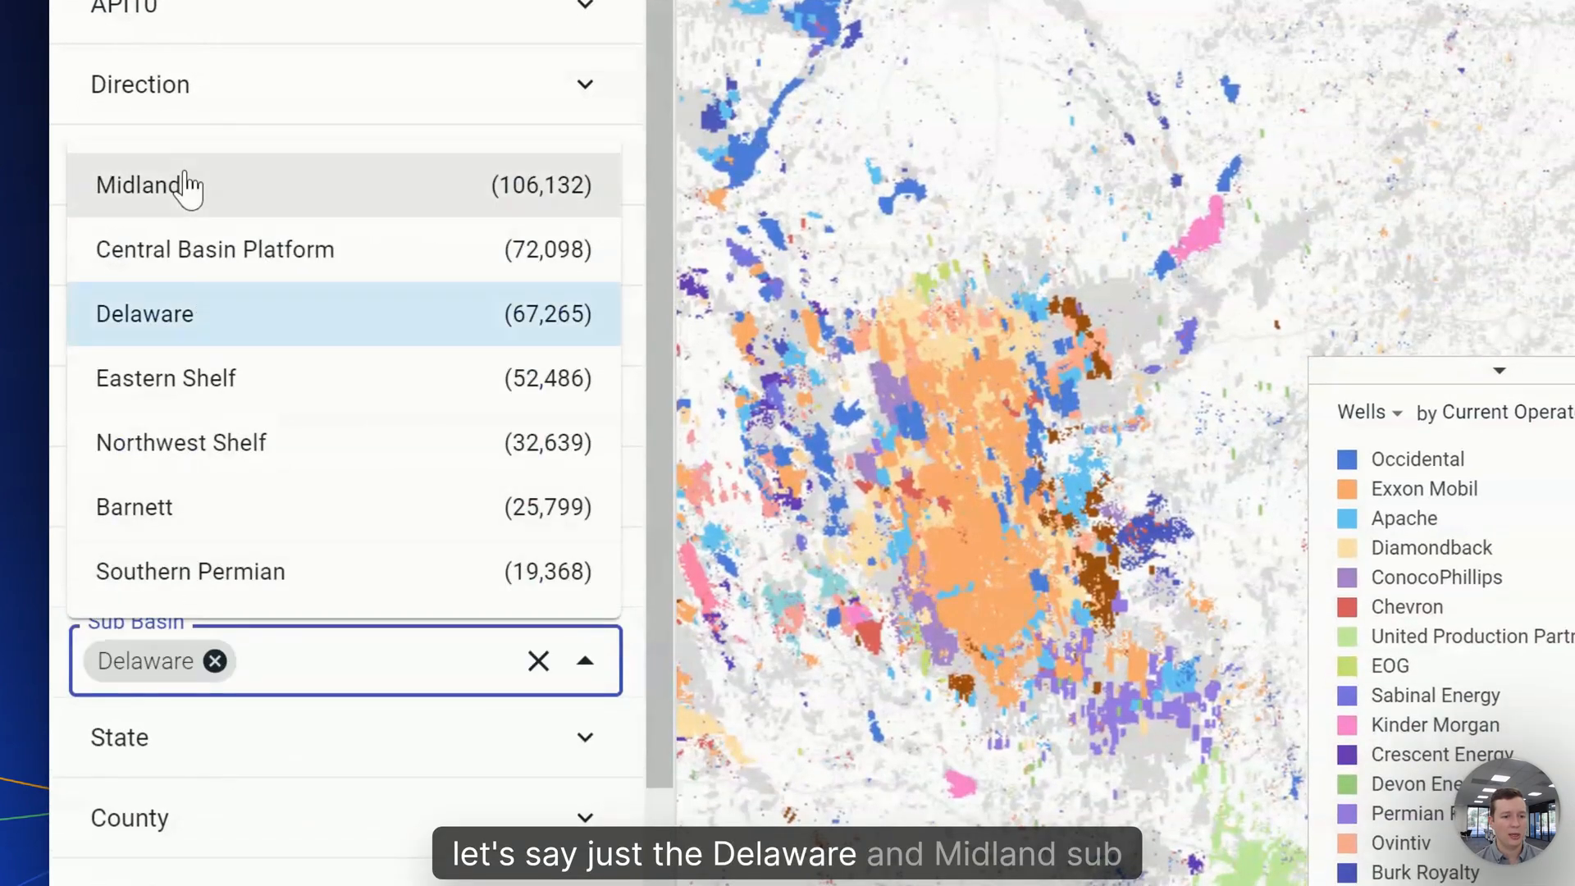
{"action": "left_click", "coordinate": [190, 190]}
{"action": "left_click", "coordinate": [564, 82]}
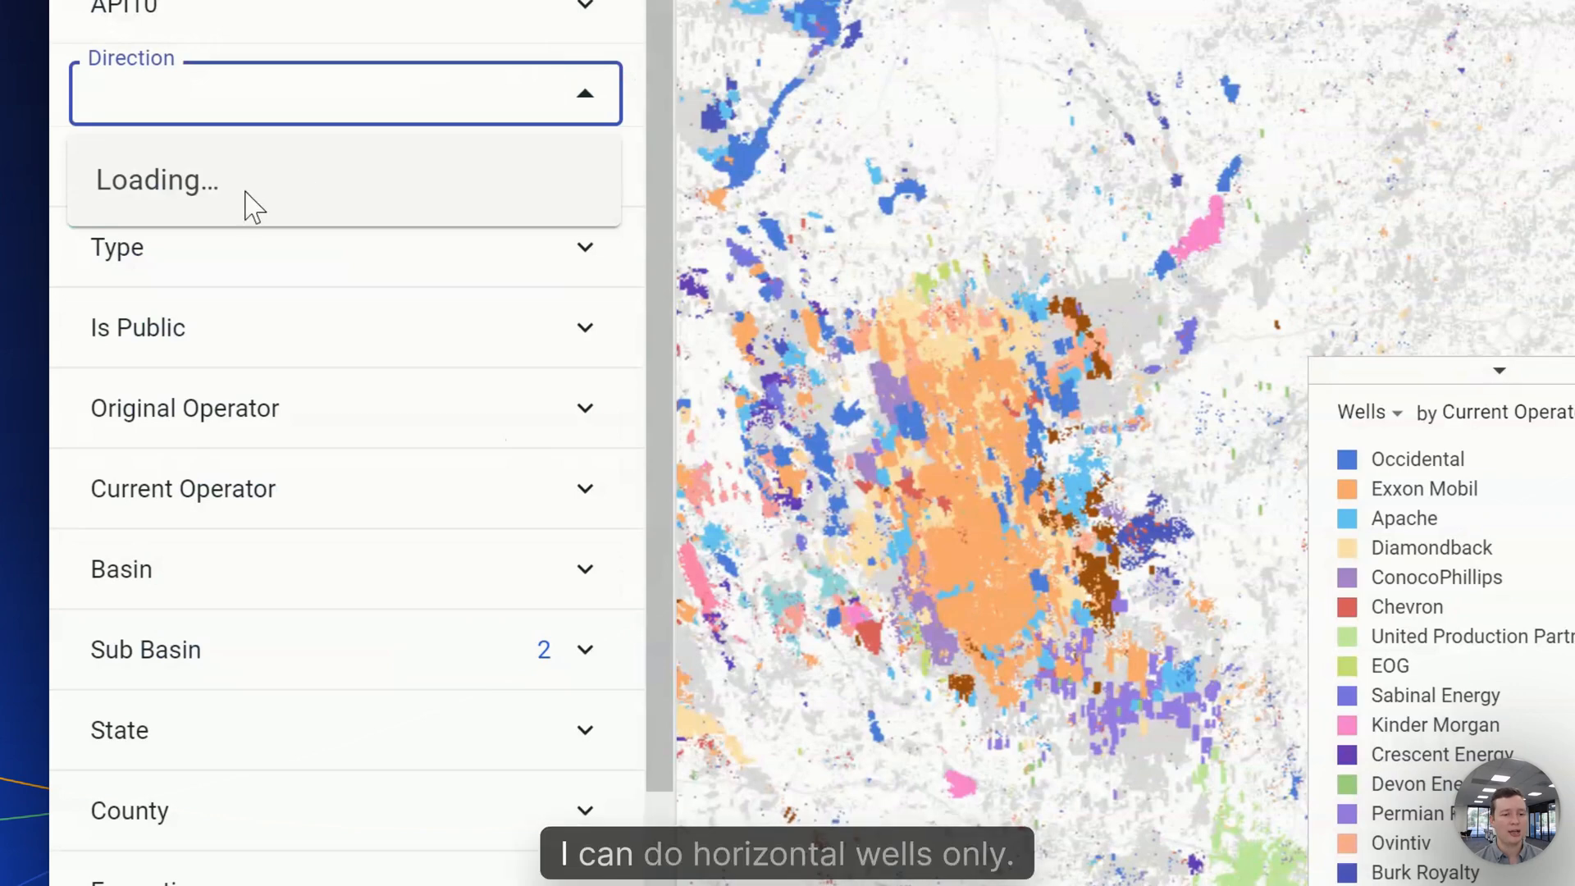
{"action": "left_click", "coordinate": [229, 178]}
{"action": "left_click", "coordinate": [584, 103]}
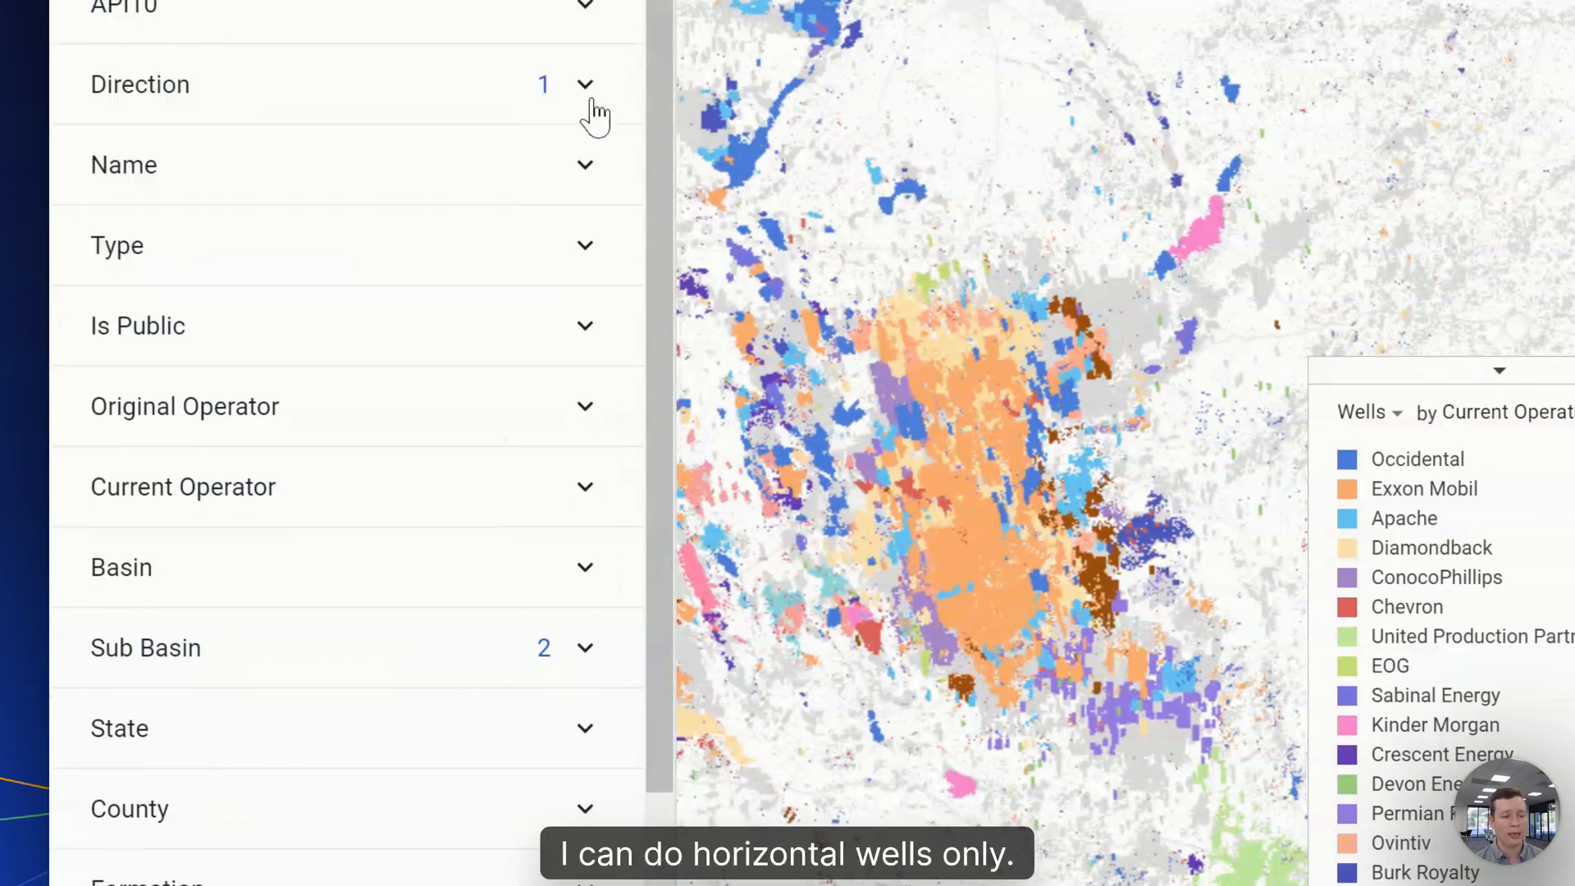
- Limit First Production Year to 2024 back through 2017, leaving 36,691 wells
{"action": "scroll", "coordinate": [444, 142], "scroll_direction": "down", "scroll_amount": 2}
{"action": "left_click", "coordinate": [394, 879]}
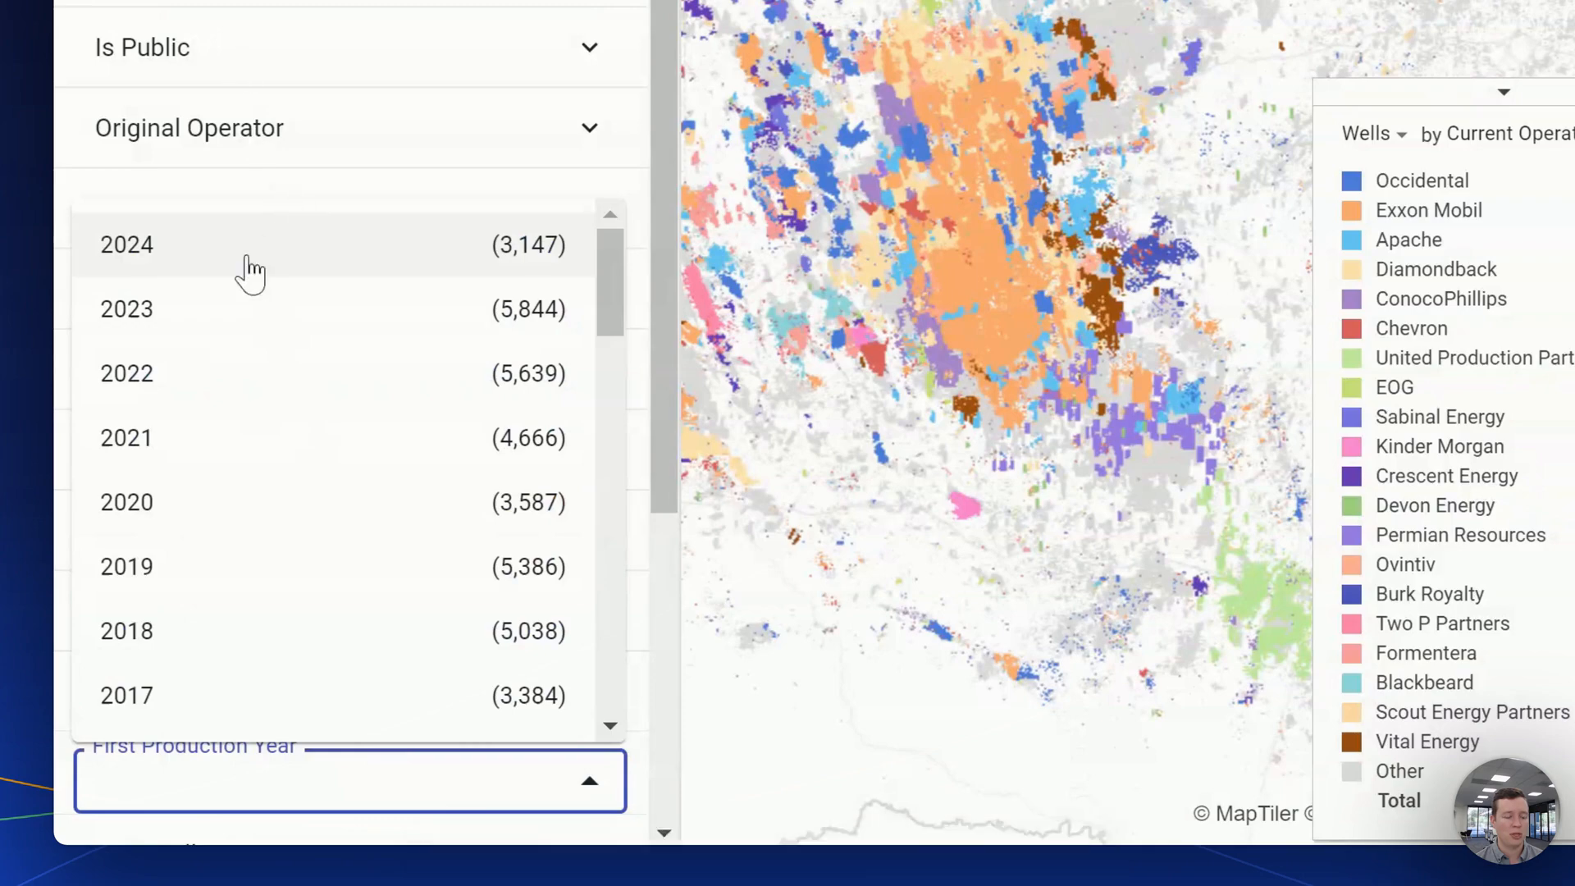
{"action": "left_click", "coordinate": [248, 283]}
{"action": "left_click", "coordinate": [265, 685], "text": "shift"}
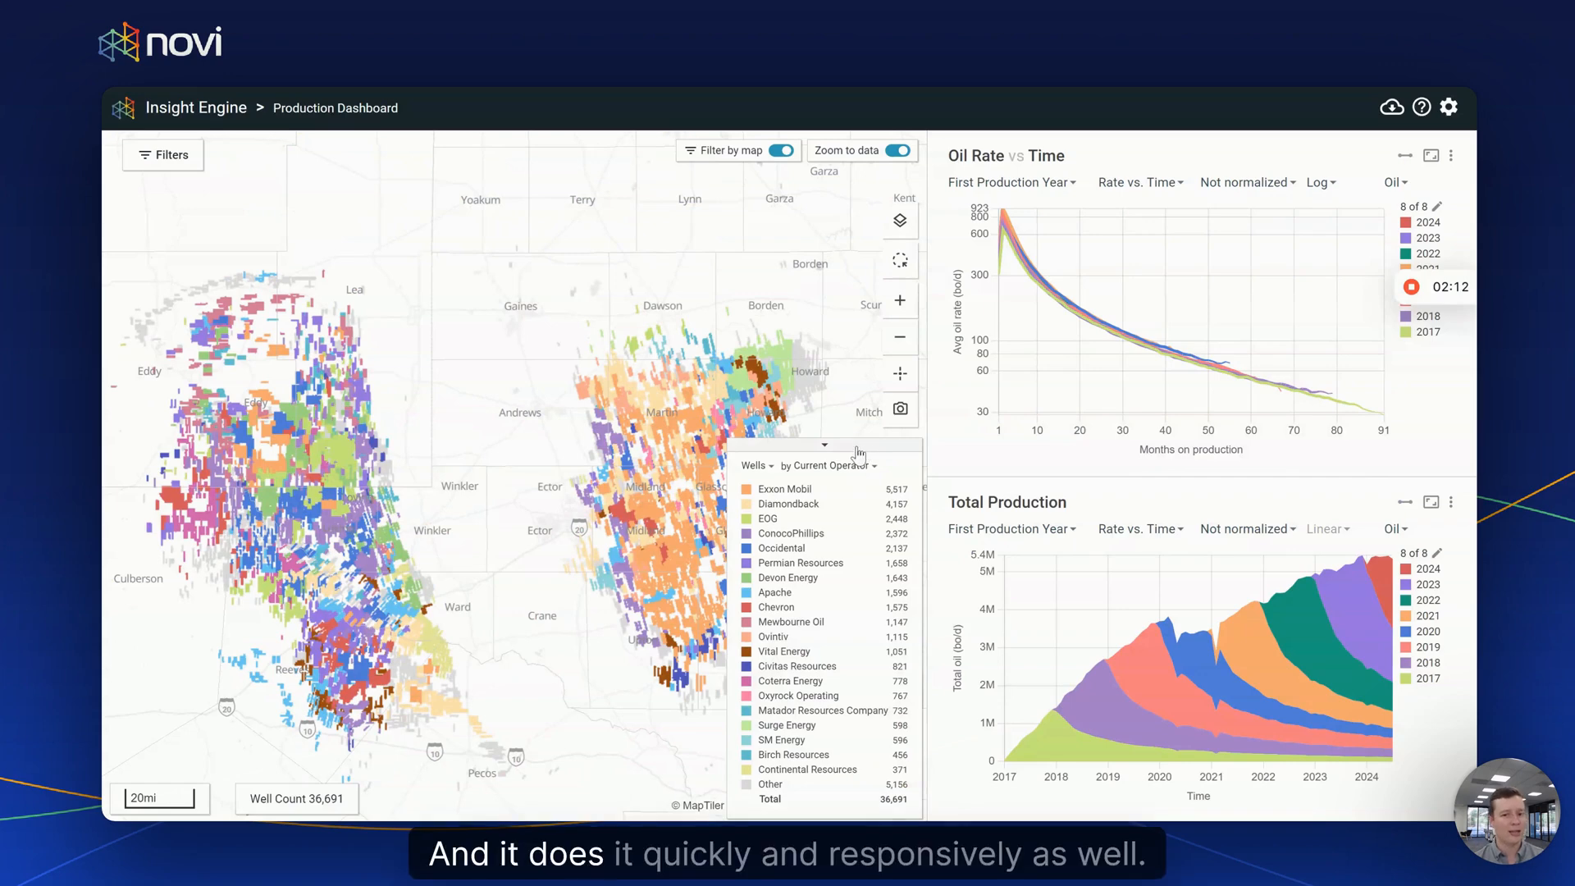
- Collapse the operator legend and view the filter fields of the saved Permian_Public_Recent set
{"action": "left_click", "coordinate": [824, 444]}
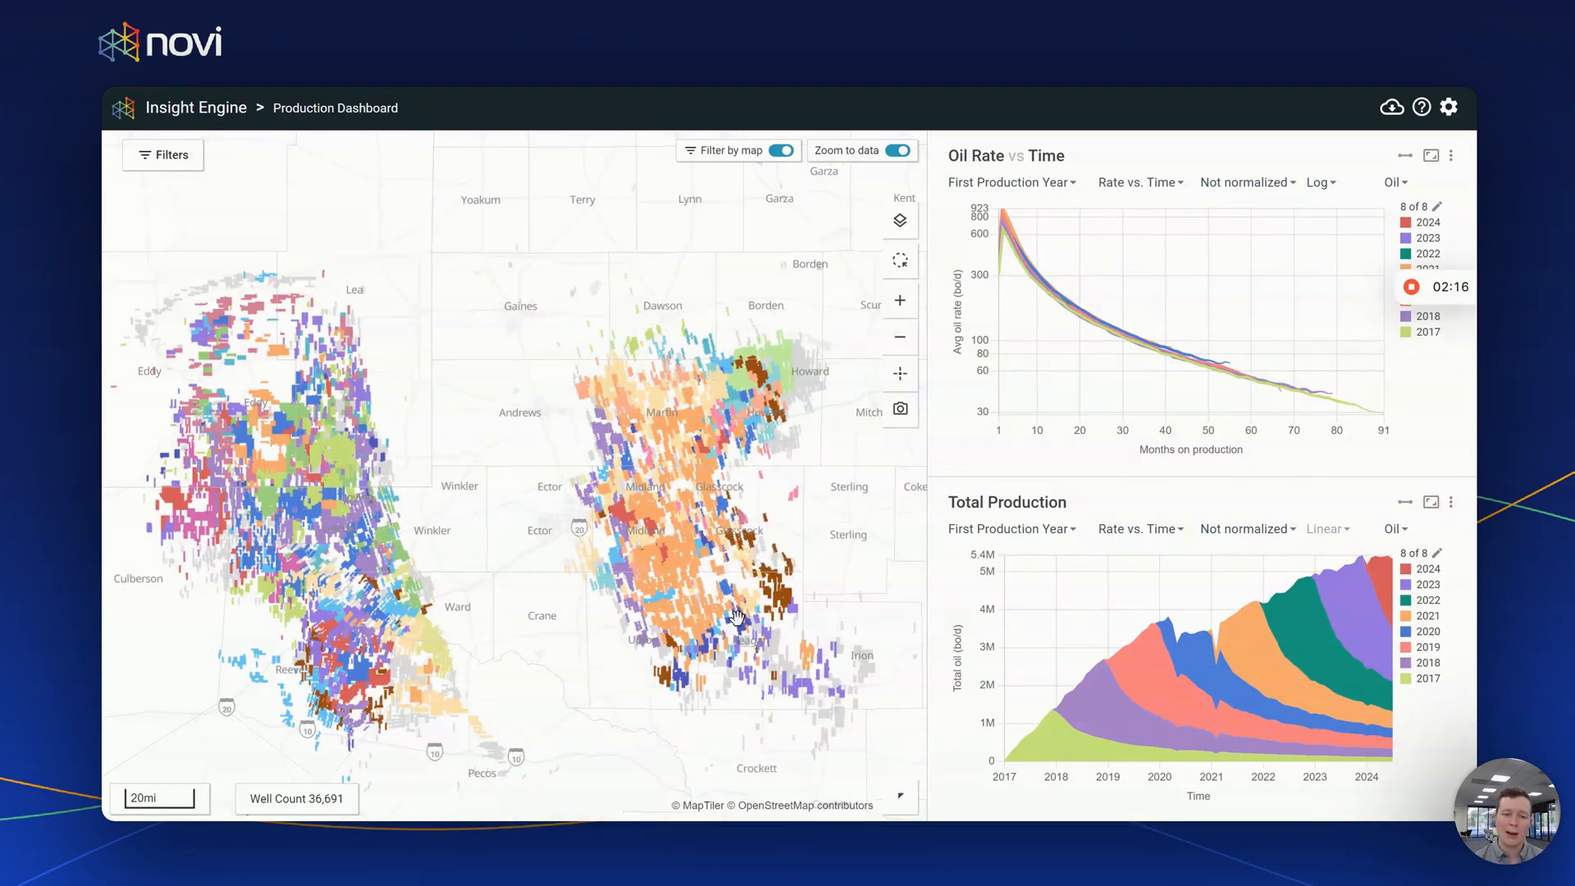
{"action": "left_click", "coordinate": [172, 156]}
{"action": "scroll", "coordinate": [386, 537], "scroll_direction": "down", "scroll_amount": 3}
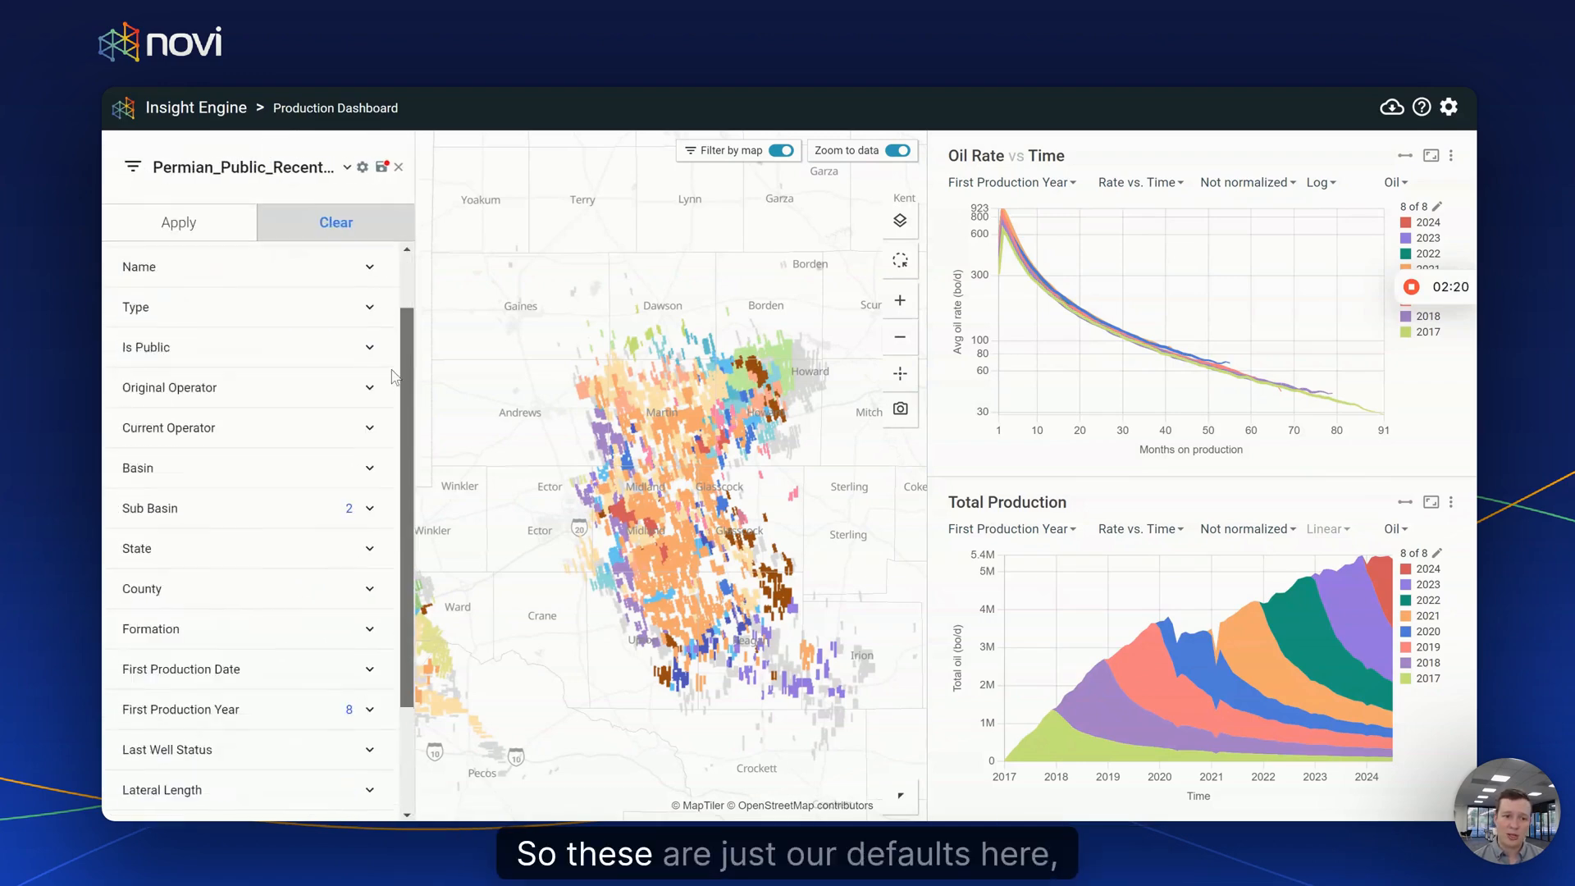
{"action": "scroll", "coordinate": [401, 333], "scroll_direction": "up", "scroll_amount": 3}
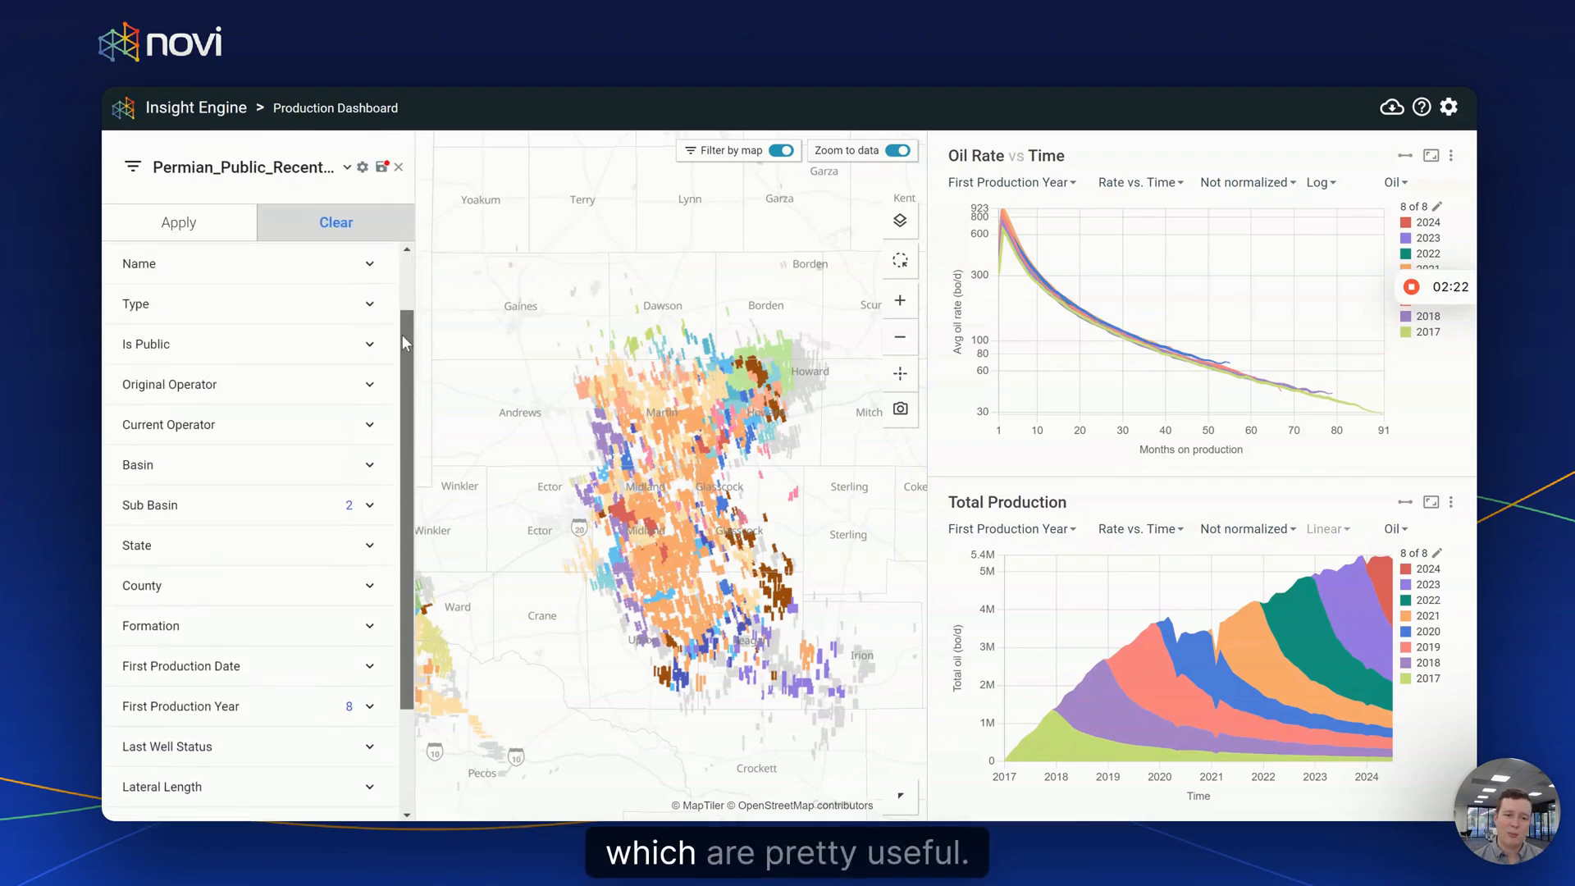
{"action": "left_click", "coordinate": [316, 179]}
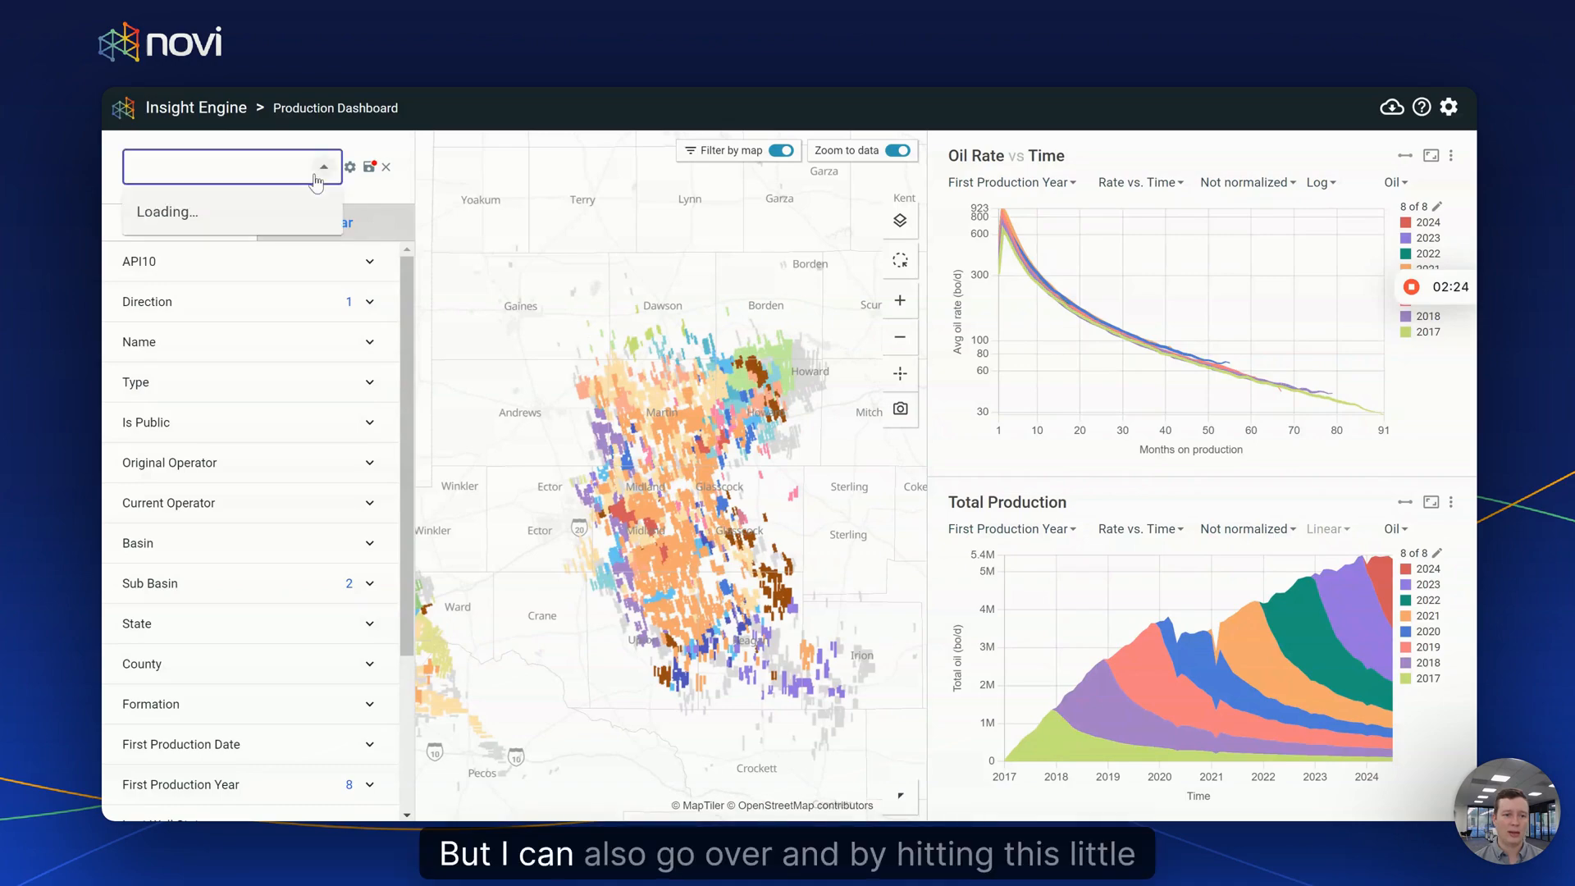
{"action": "left_click", "coordinate": [325, 172]}
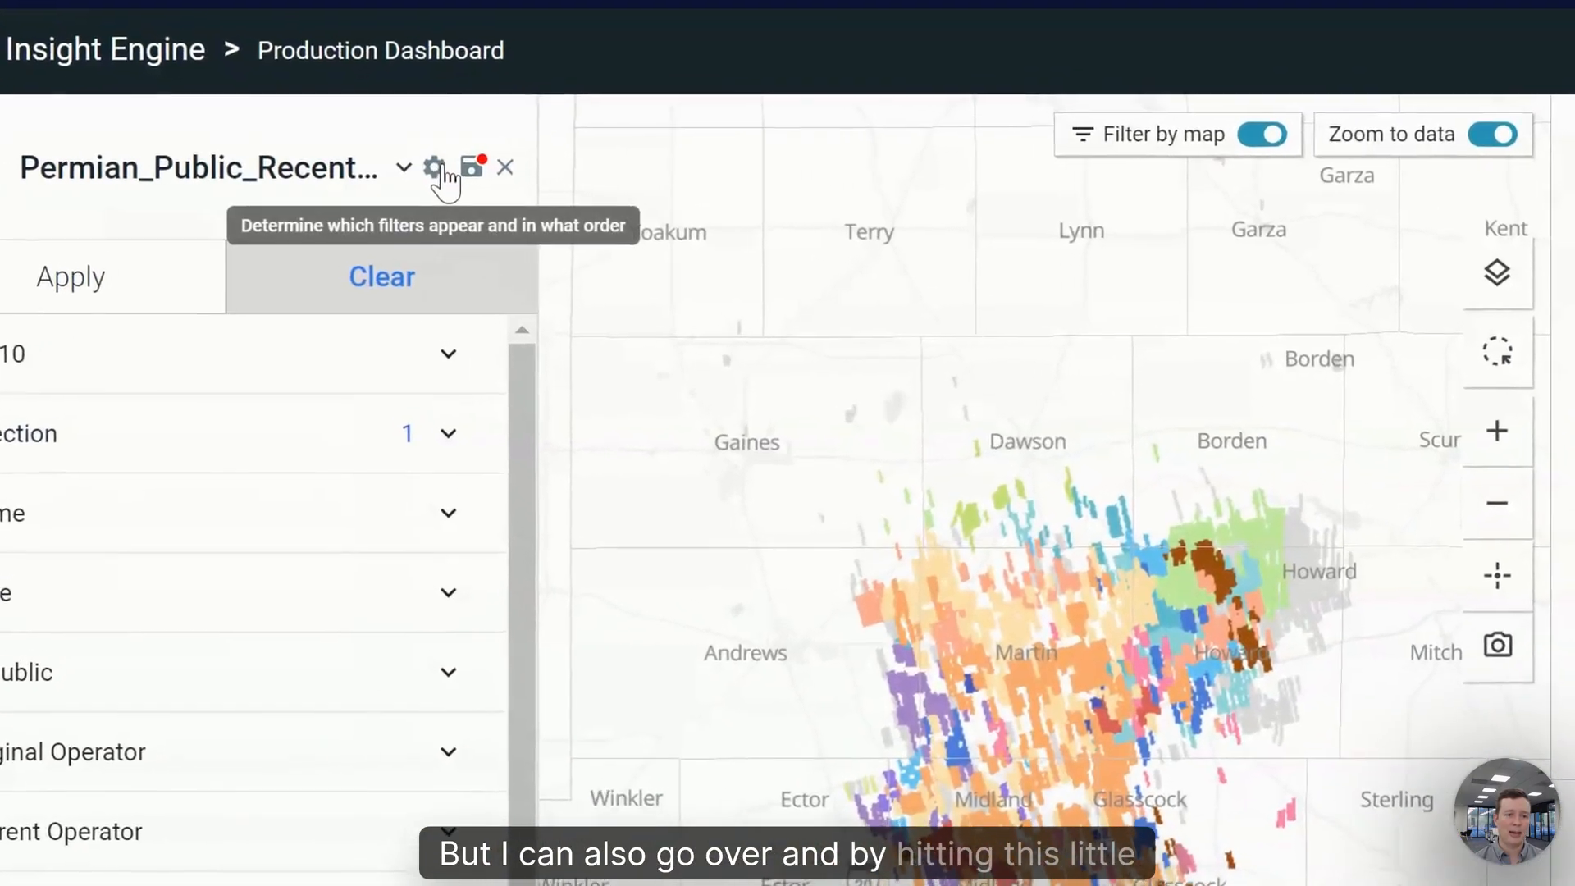
- Search 'tic' in the filter settings and add Ticker to the selected filters
{"action": "left_click", "coordinate": [437, 168]}
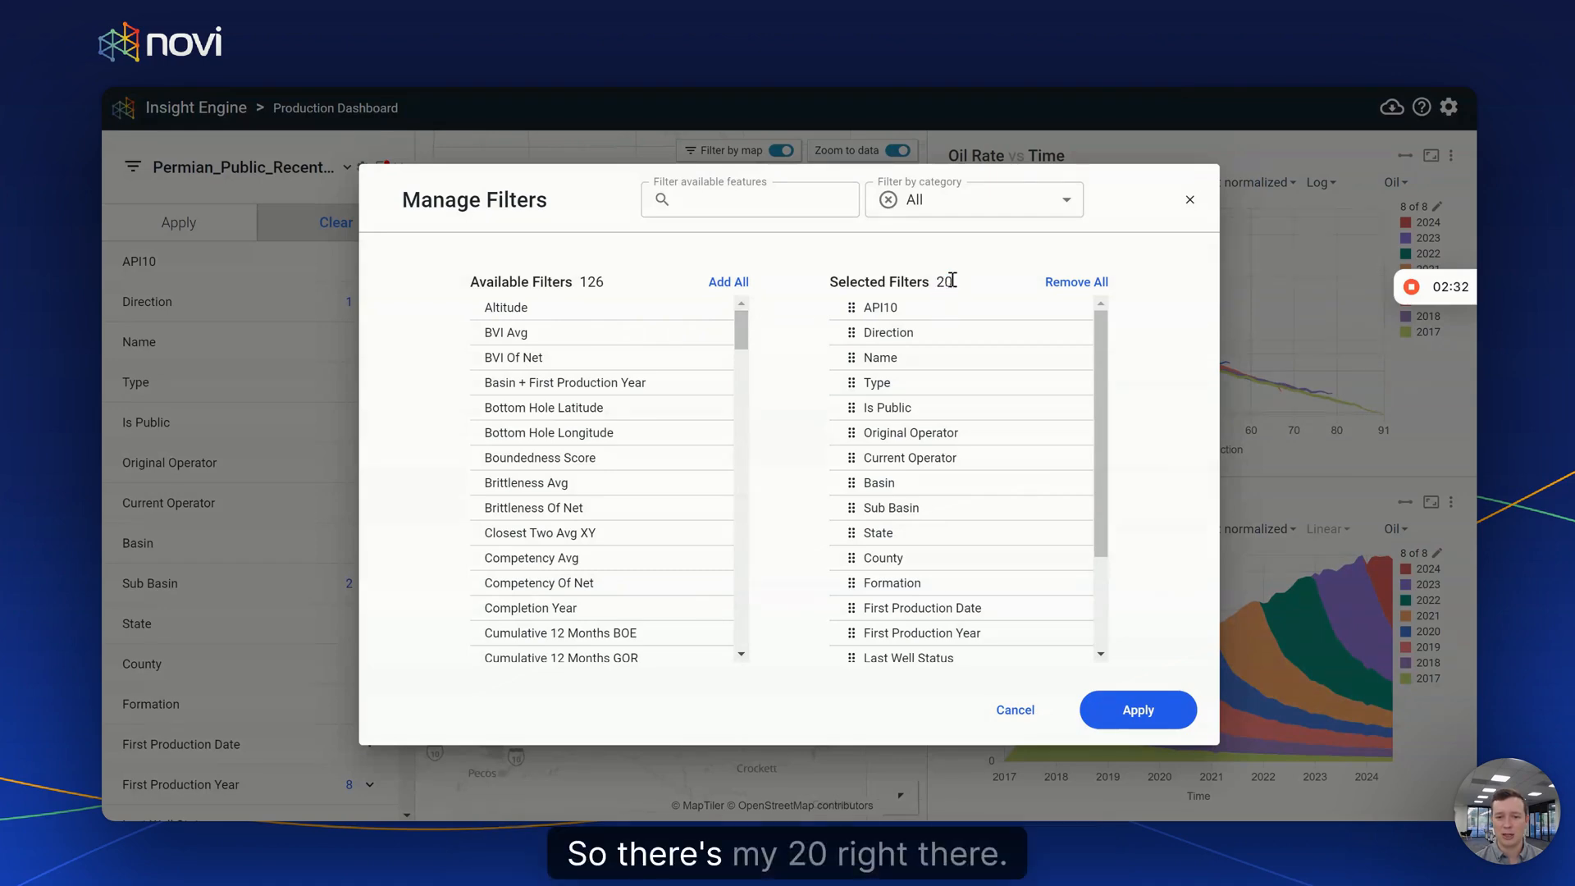
{"action": "left_click_drag", "start_coordinate": [740, 323], "coordinate": [774, 277]}
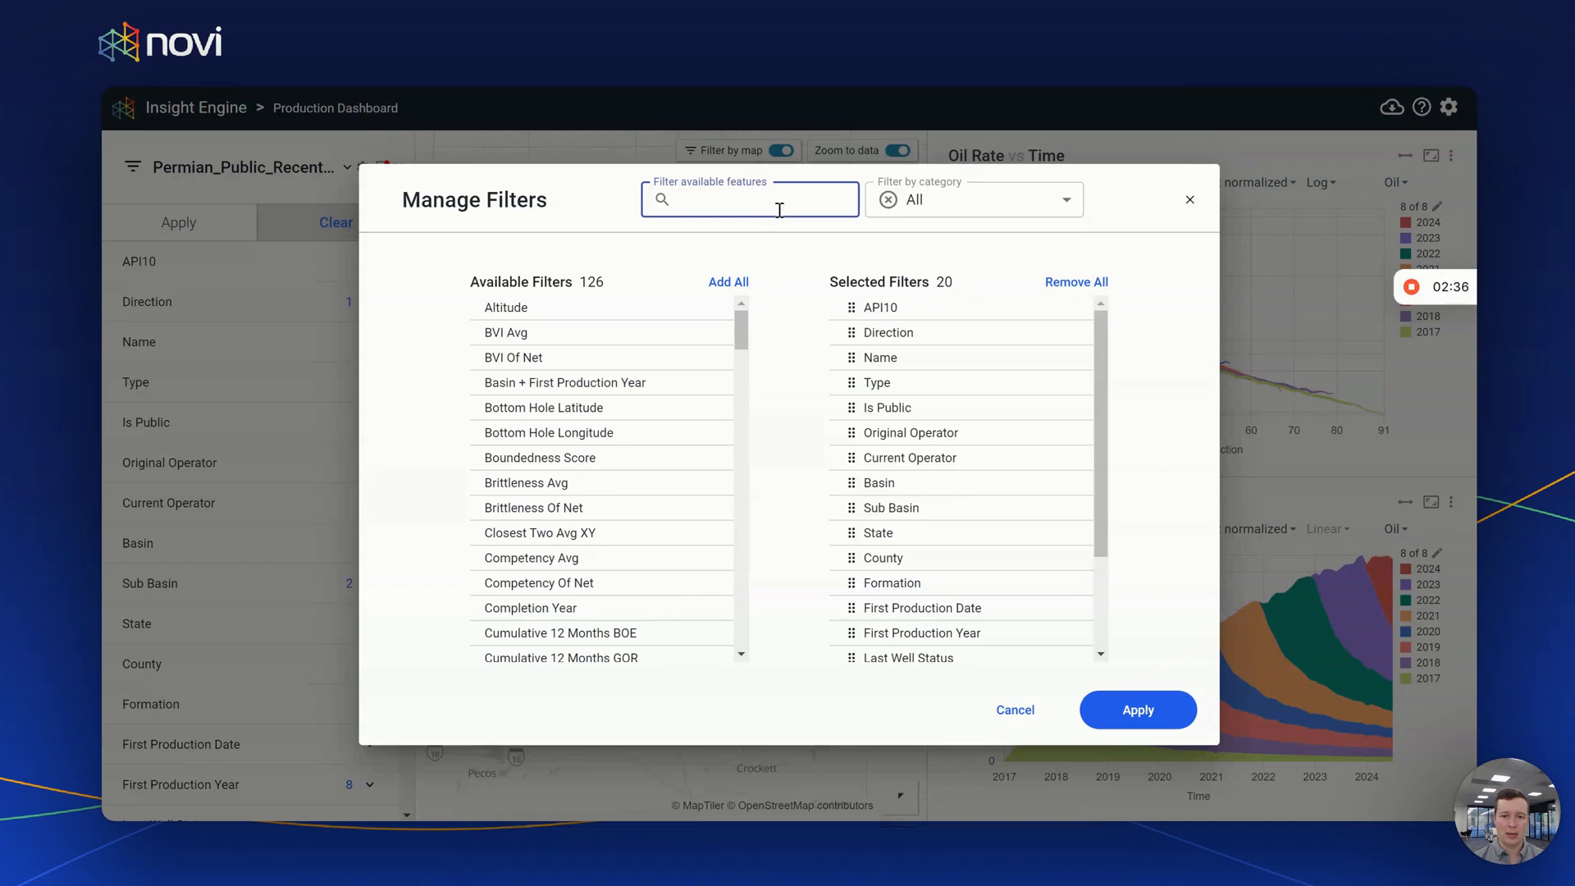
{"action": "type", "text": "ticker"}
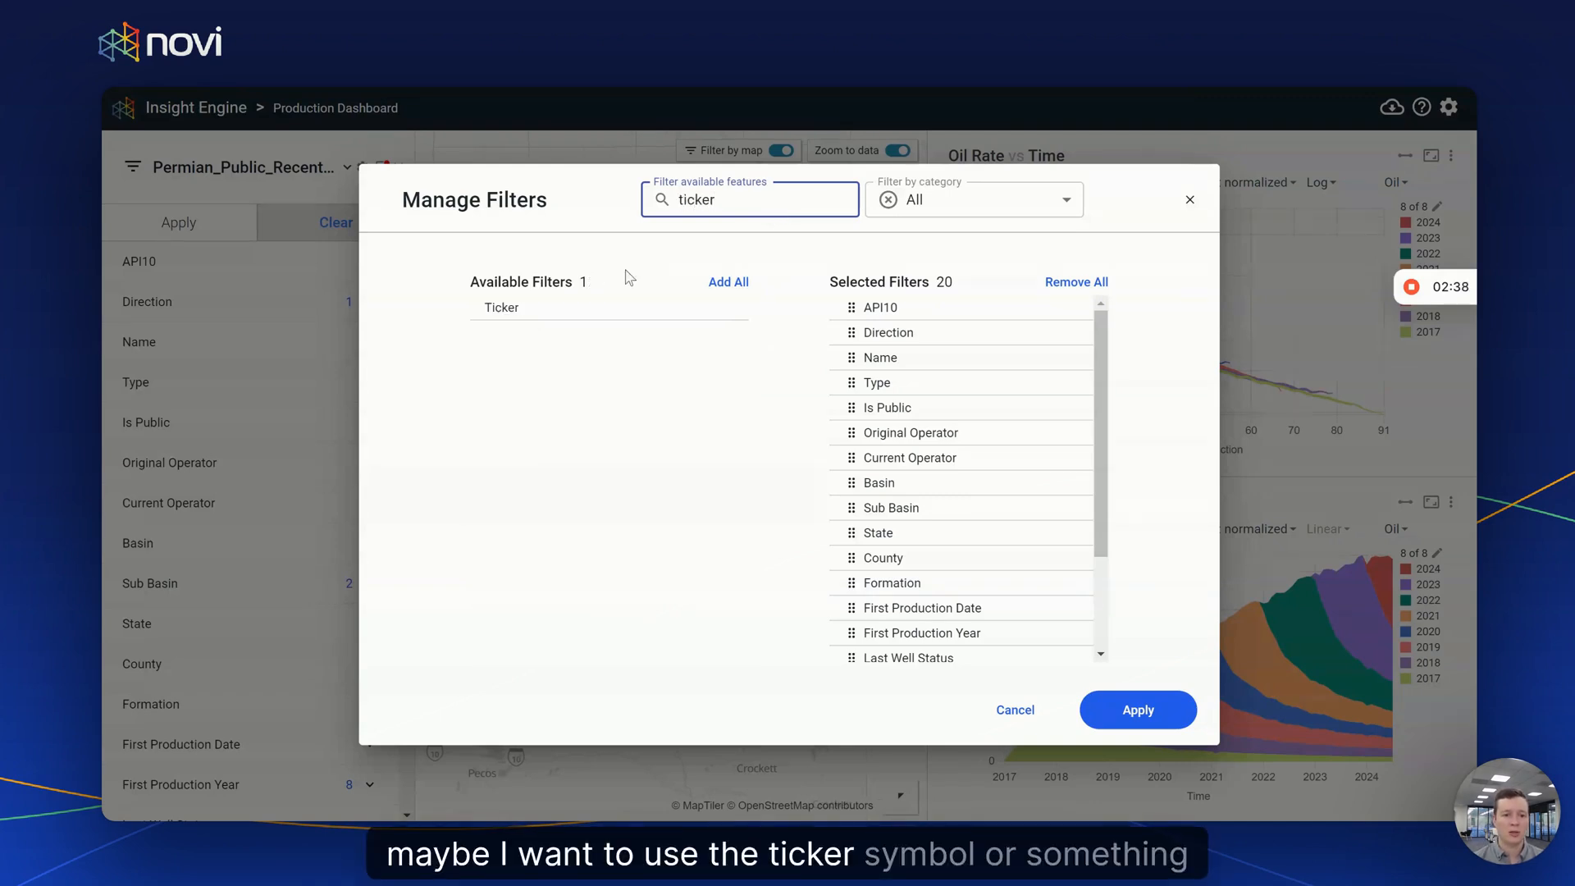
{"action": "left_click", "coordinate": [506, 307]}
{"action": "double_click", "coordinate": [722, 196]}
{"action": "key", "text": "BackSpace"}
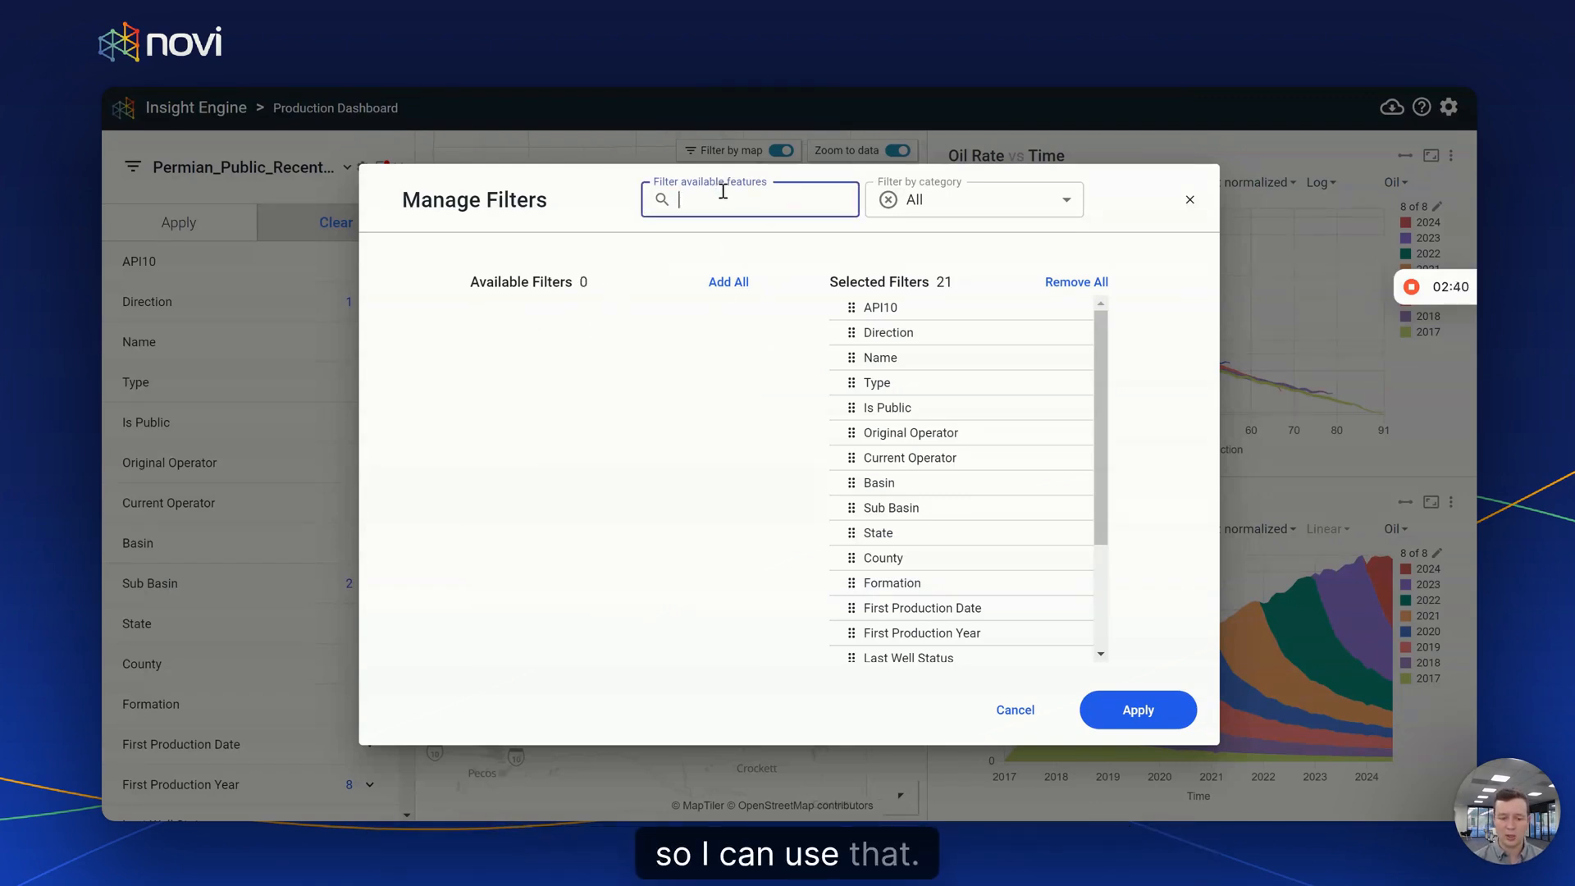
- Add EUR 30 Year Oil, move Ticker right after Type, and apply the filter list
{"action": "left_click_drag", "start_coordinate": [748, 316], "coordinate": [661, 429]}
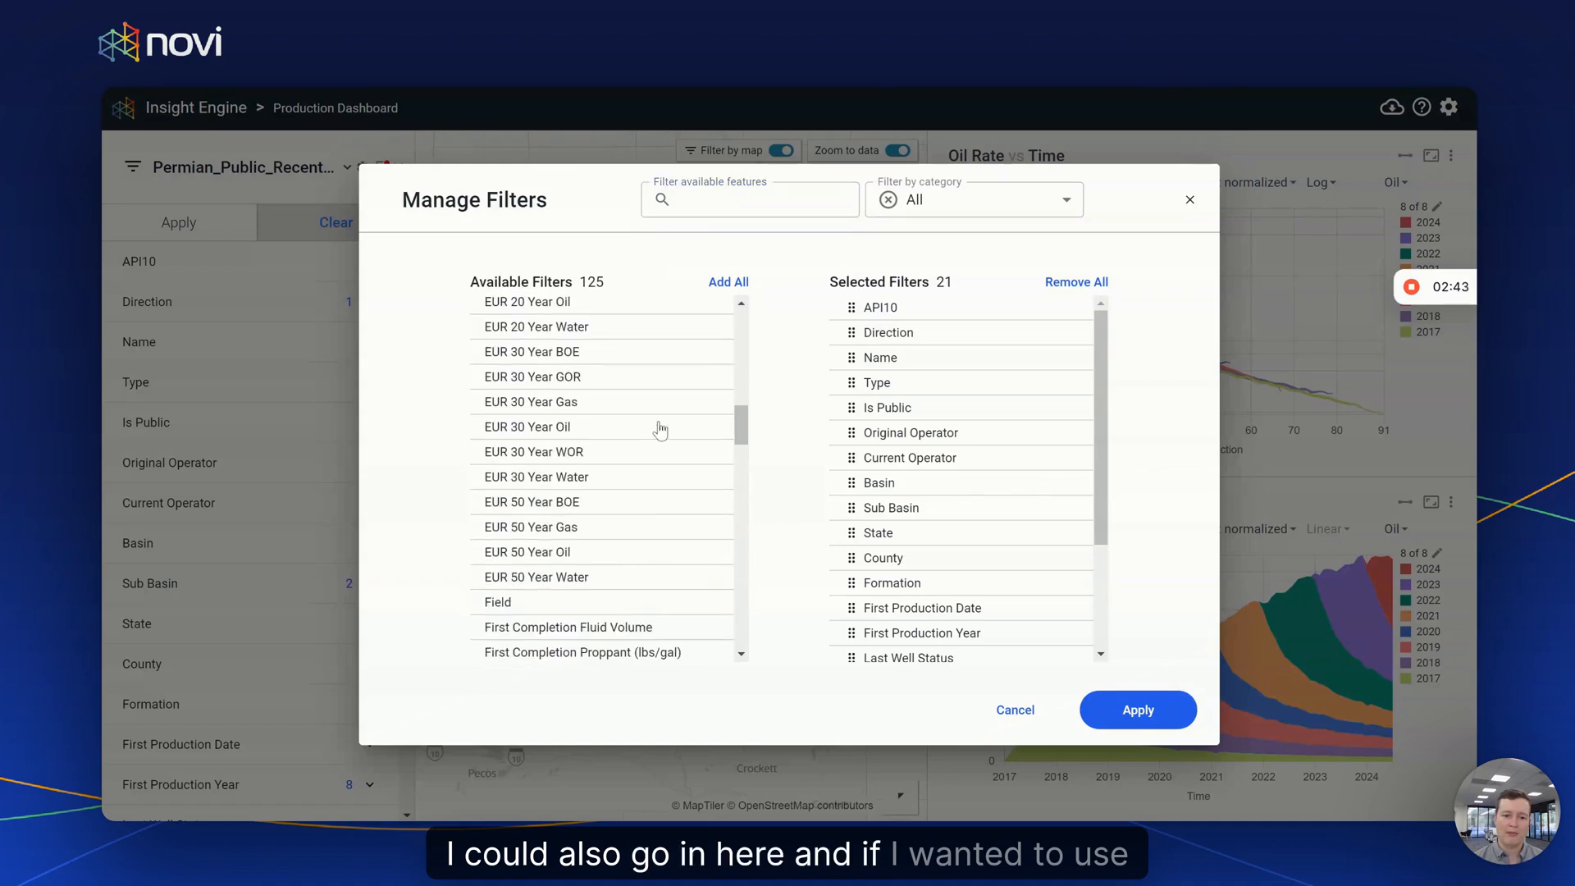
{"action": "left_click", "coordinate": [577, 433]}
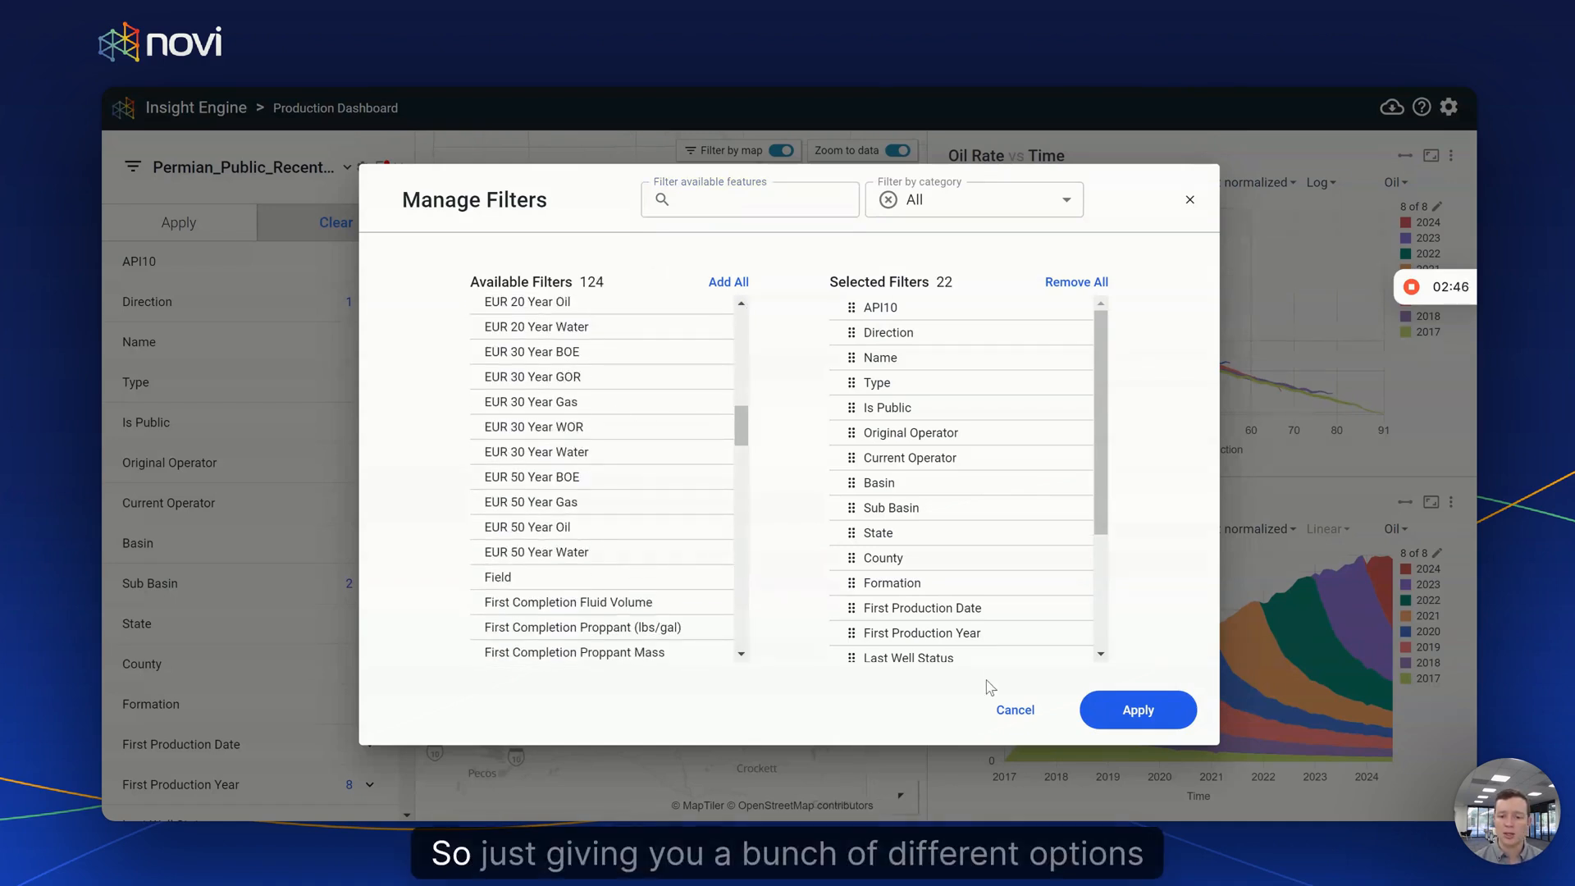
{"action": "scroll", "coordinate": [1018, 632], "scroll_direction": "down", "scroll_amount": 3}
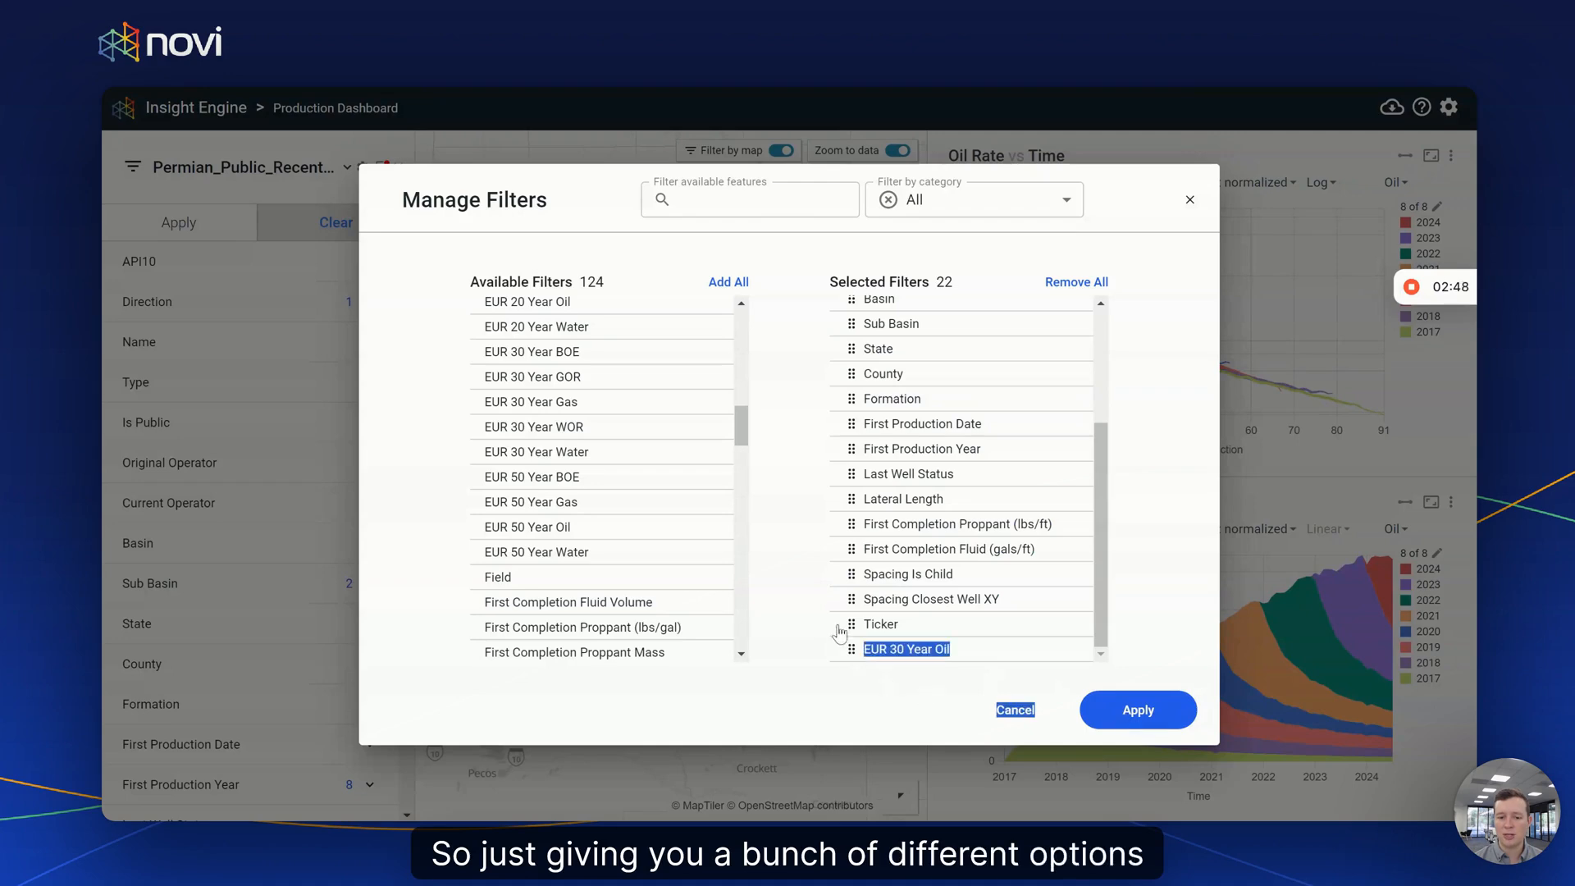
{"action": "left_click_drag", "start_coordinate": [853, 645], "coordinate": [869, 408]}
{"action": "left_click", "coordinate": [1138, 711]}
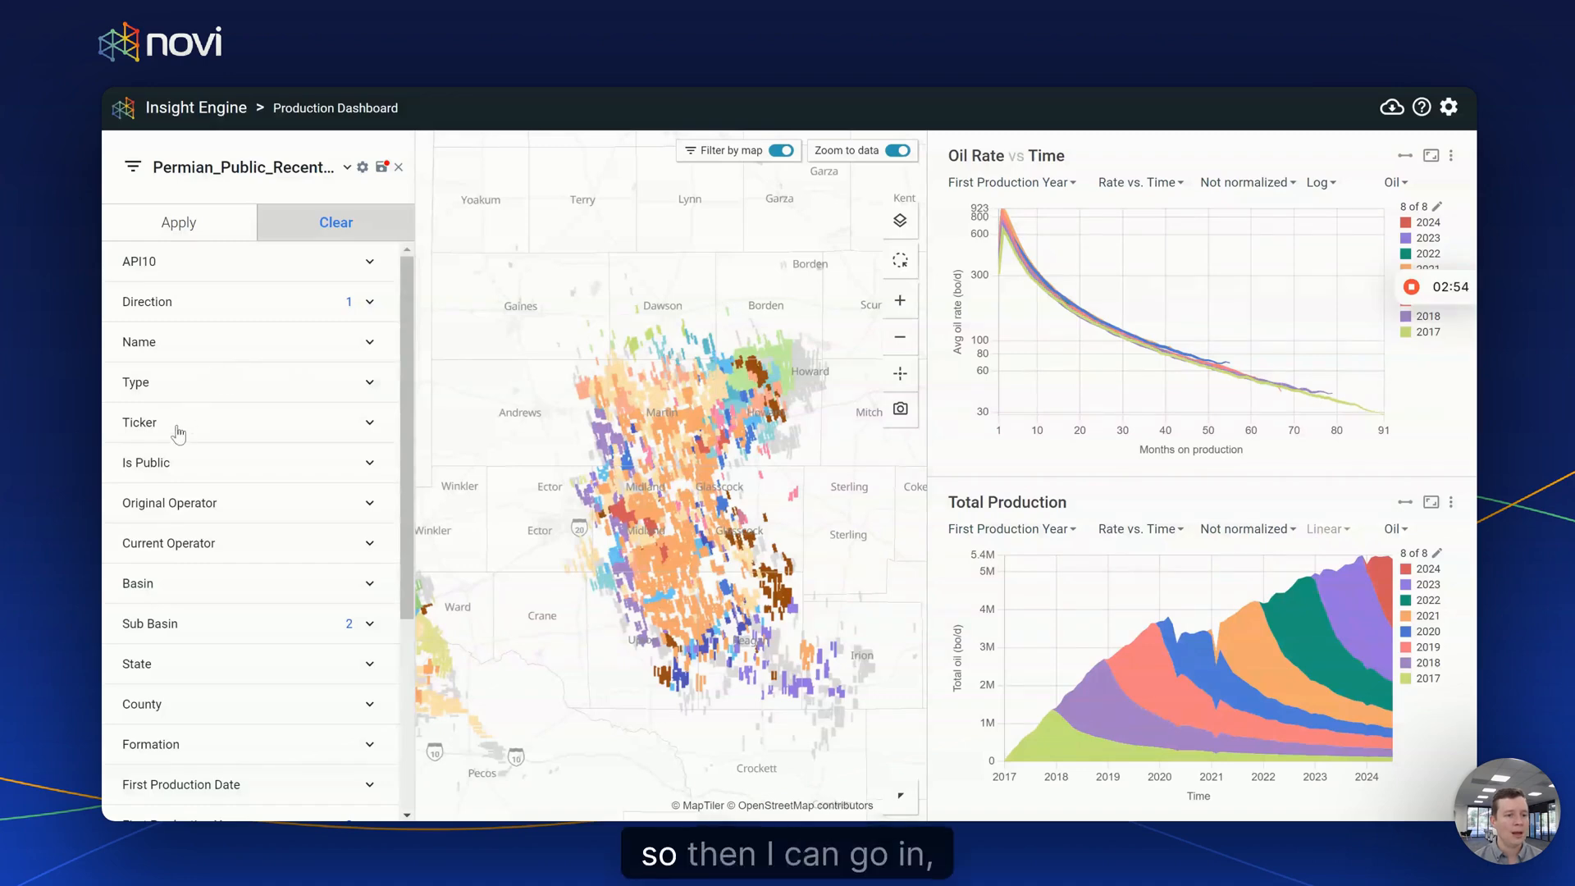
- Set the Ticker filter to XOM, FANG, EOG, COP, OXY, PR, DVN and APA
{"action": "left_click", "coordinate": [369, 423]}
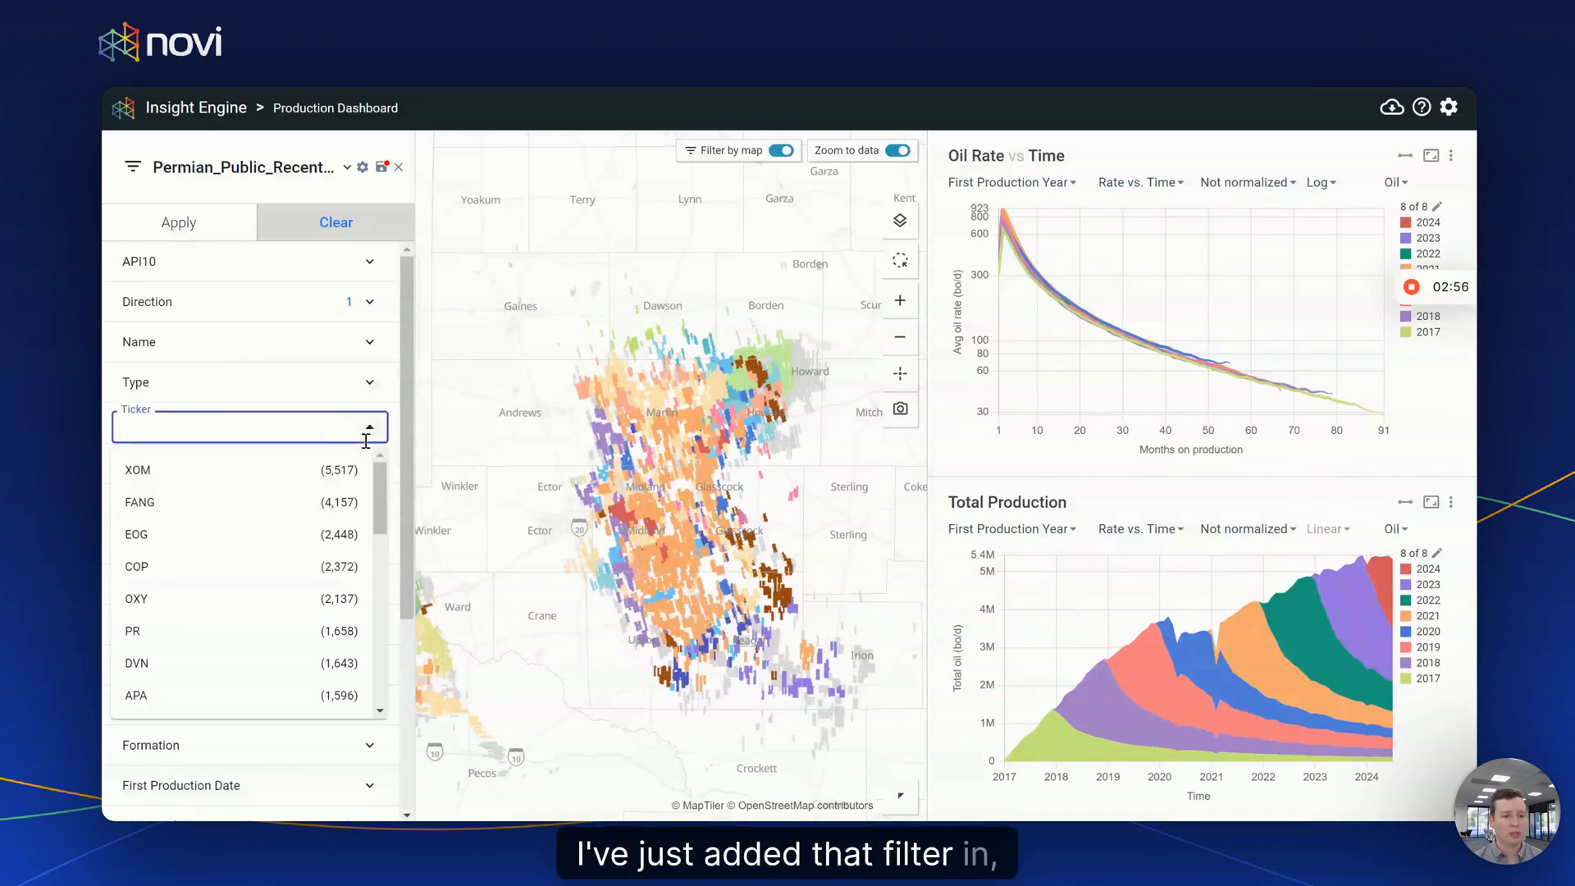
{"action": "left_click", "coordinate": [246, 469]}
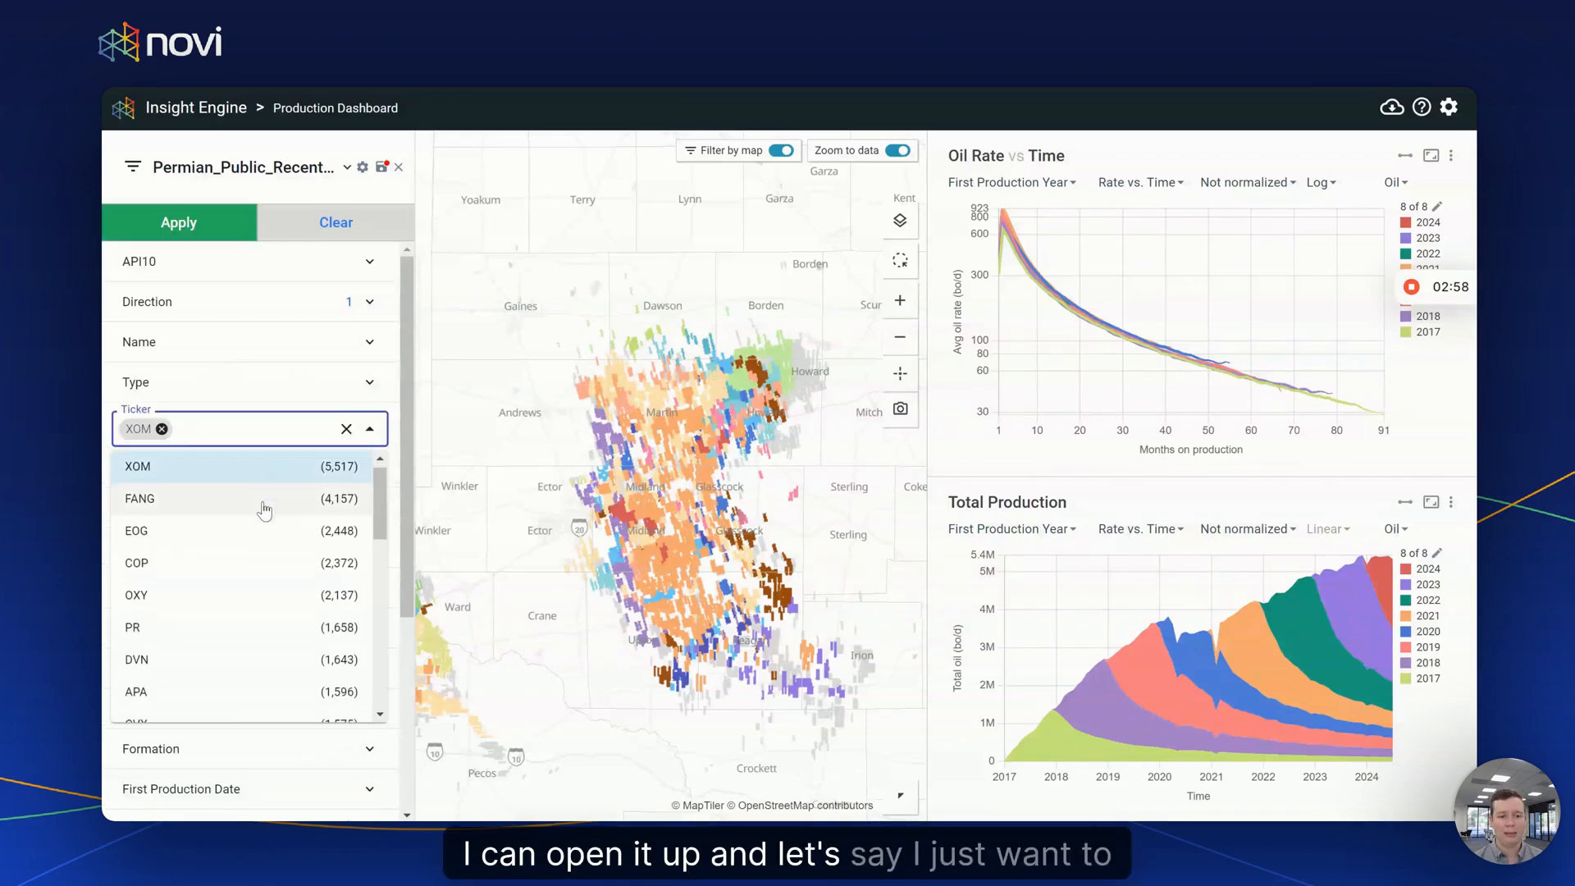
{"action": "scroll", "coordinate": [240, 548], "scroll_direction": "down", "scroll_amount": 2}
{"action": "left_click", "coordinate": [236, 609], "text": "shift"}
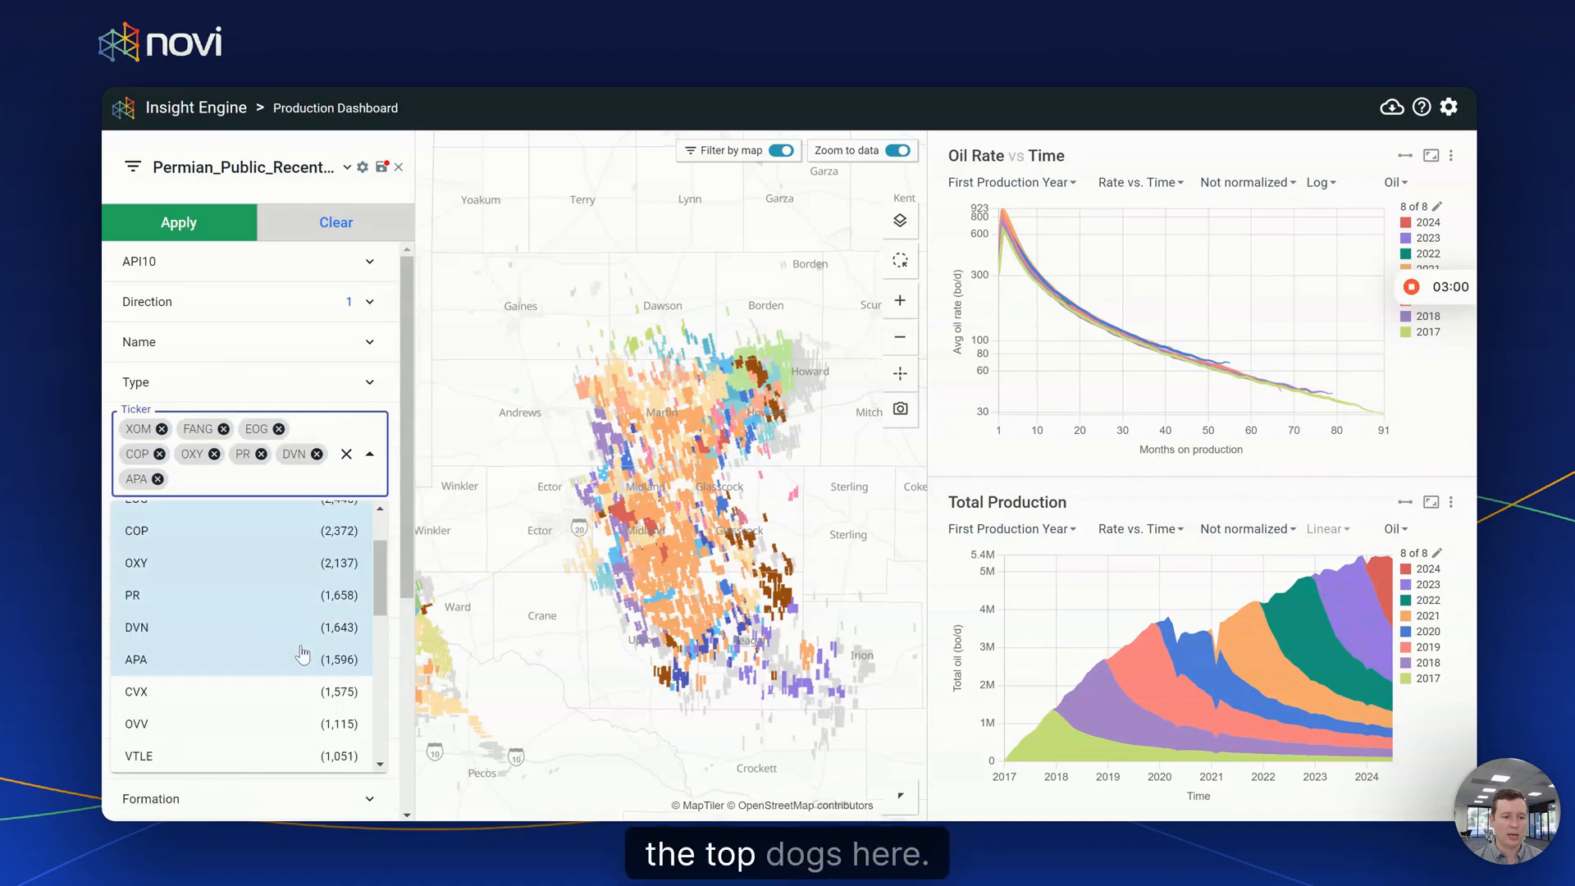
{"action": "left_click", "coordinate": [205, 230]}
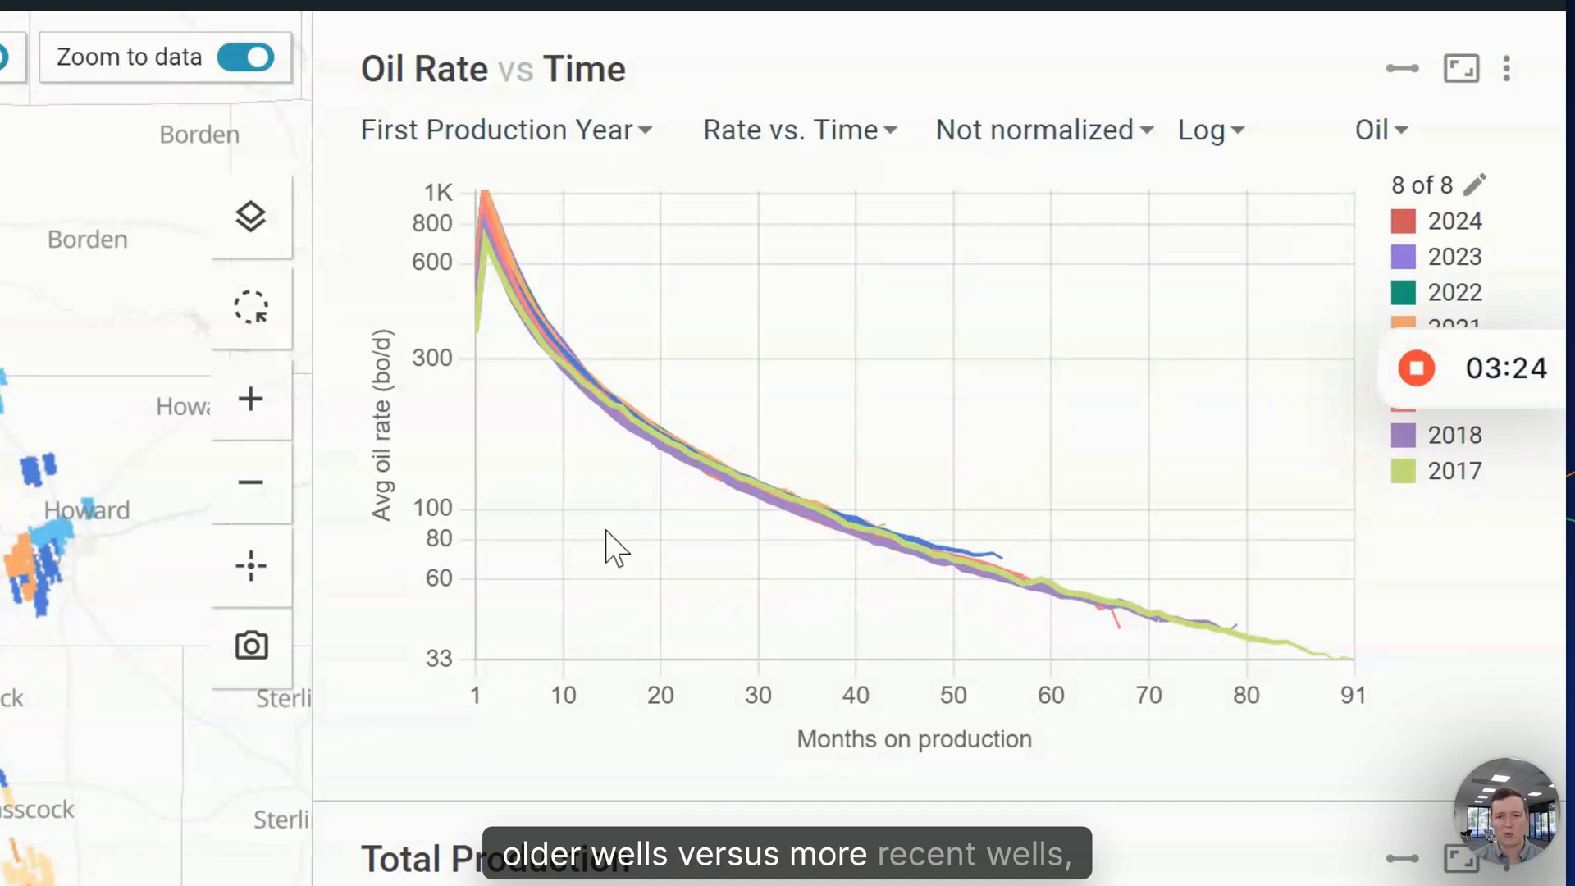
- Group the Oil Rate chart by Formation and box-zoom onto a cluster of 9,394 wells
{"action": "left_click", "coordinate": [584, 135]}
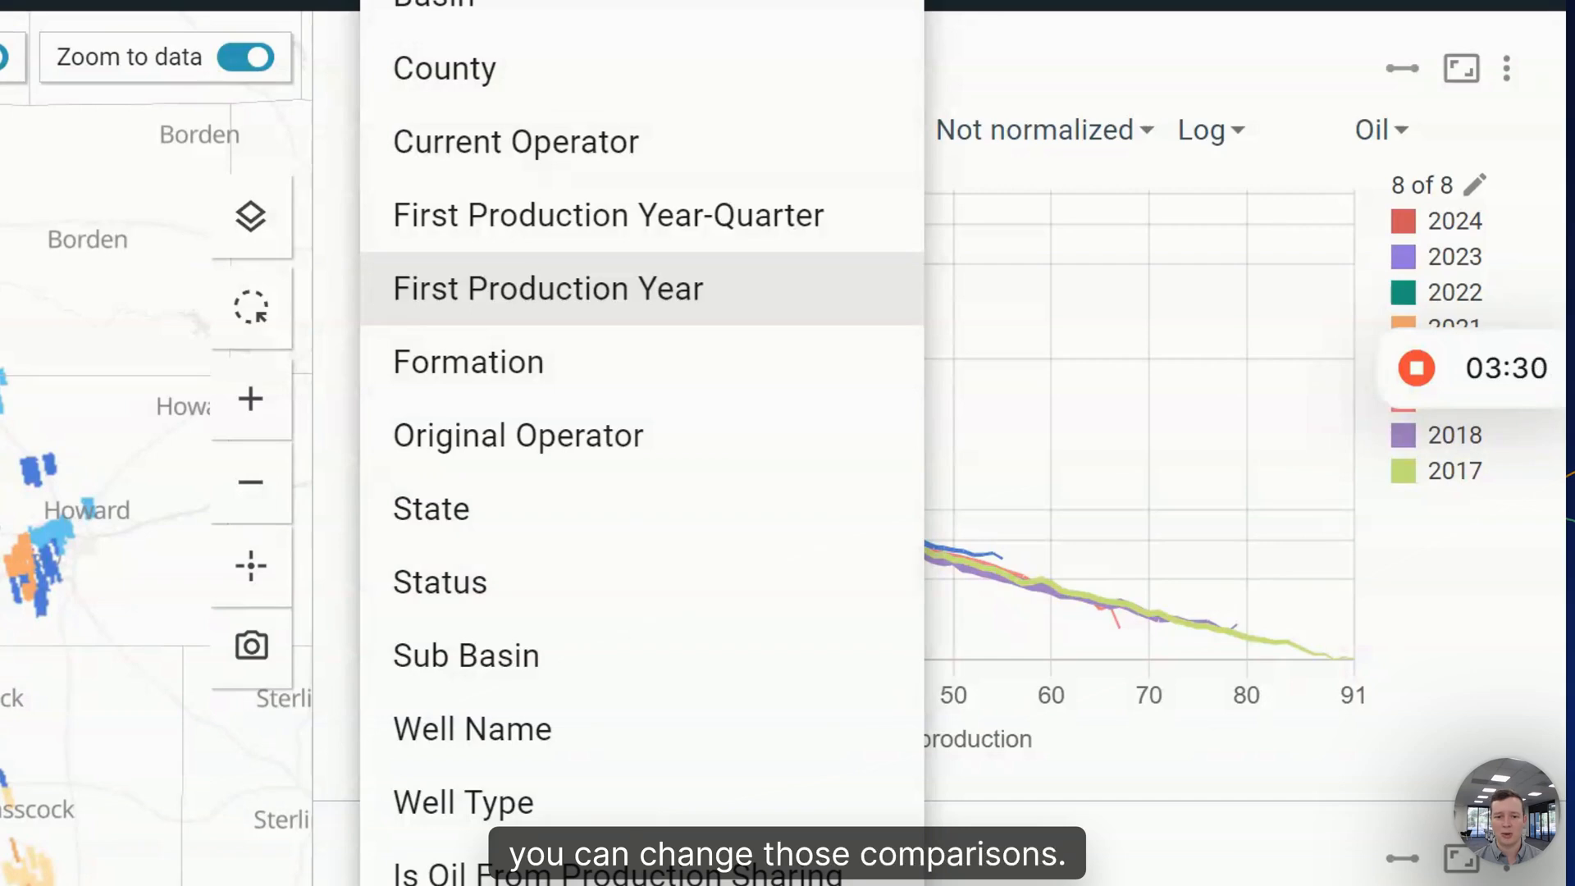
{"action": "left_click", "coordinate": [563, 379]}
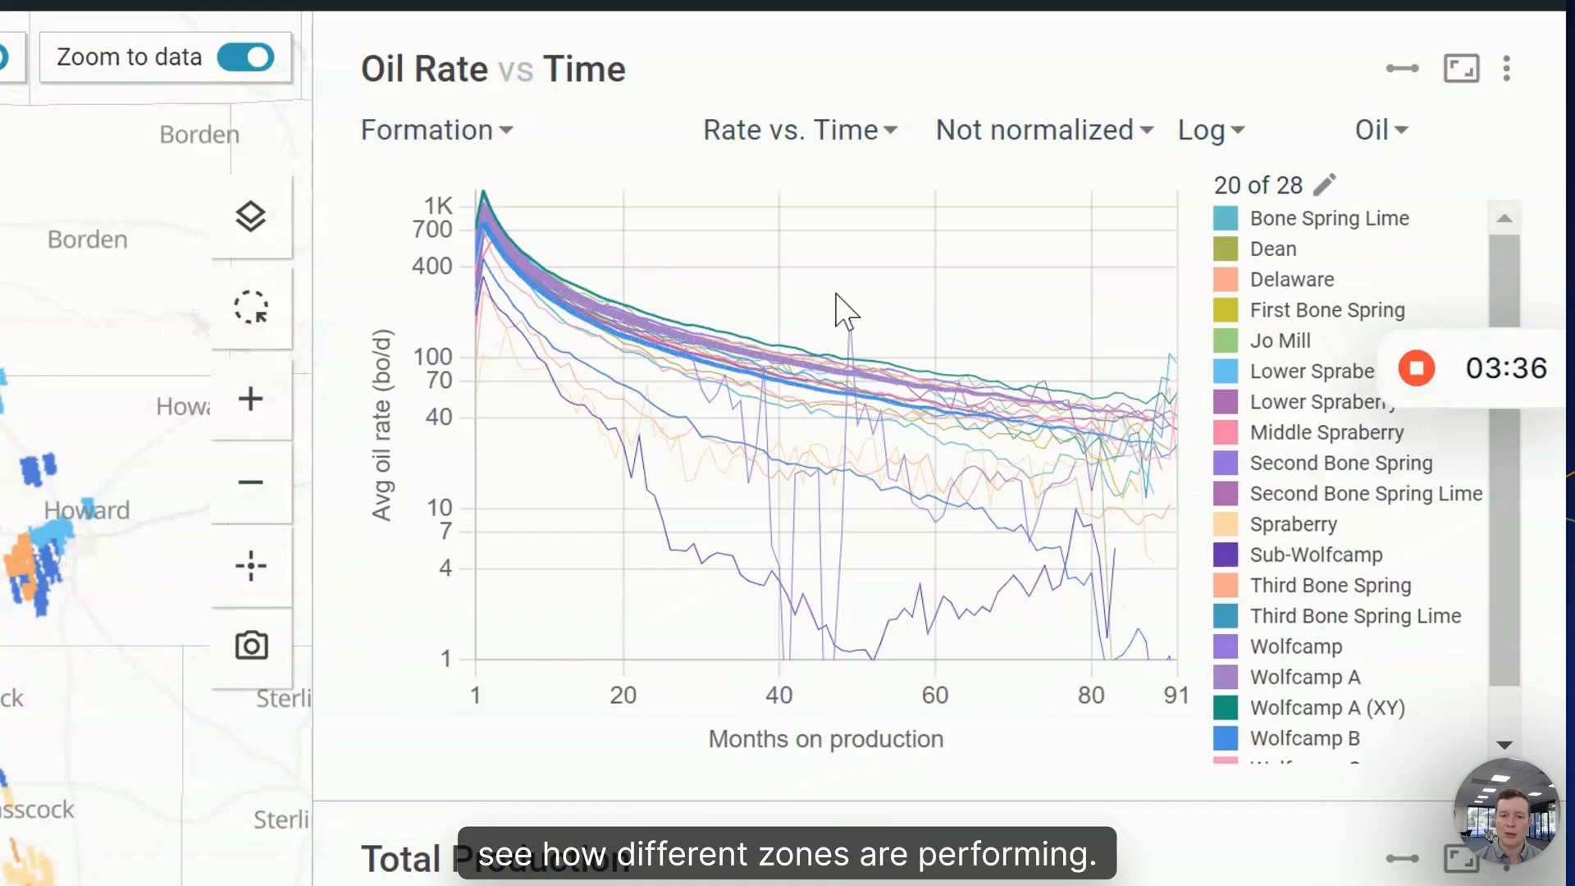
{"action": "left_click_drag", "start_coordinate": [447, 295], "coordinate": [723, 629]}
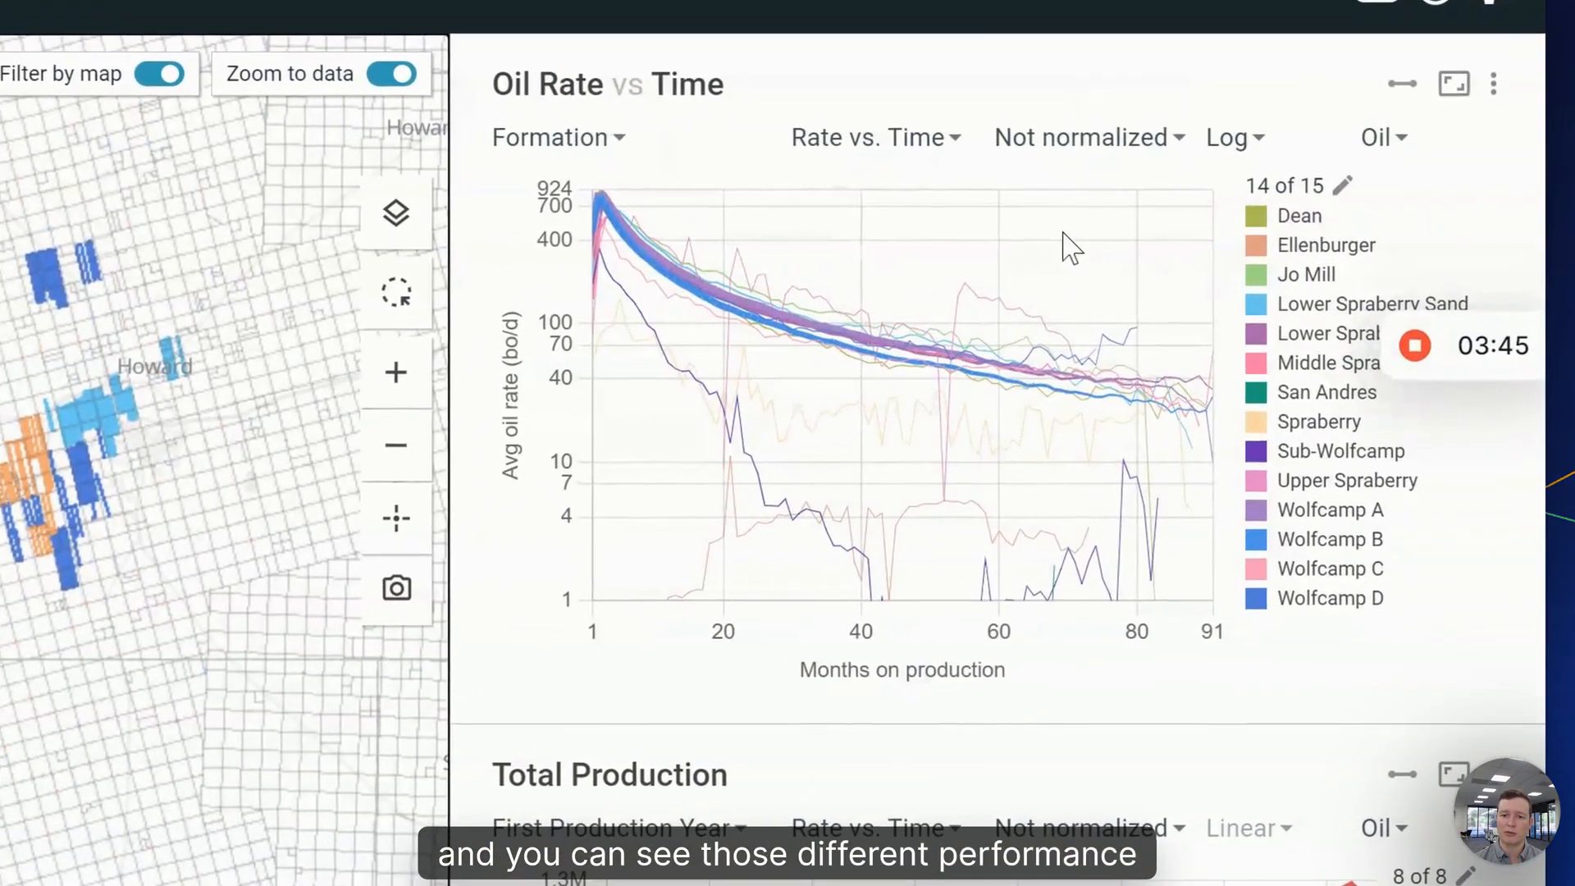
- Set the top chart to Cumulative vs. Time on a Linear axis, normalized by Lateral Length
{"action": "left_click", "coordinate": [876, 139]}
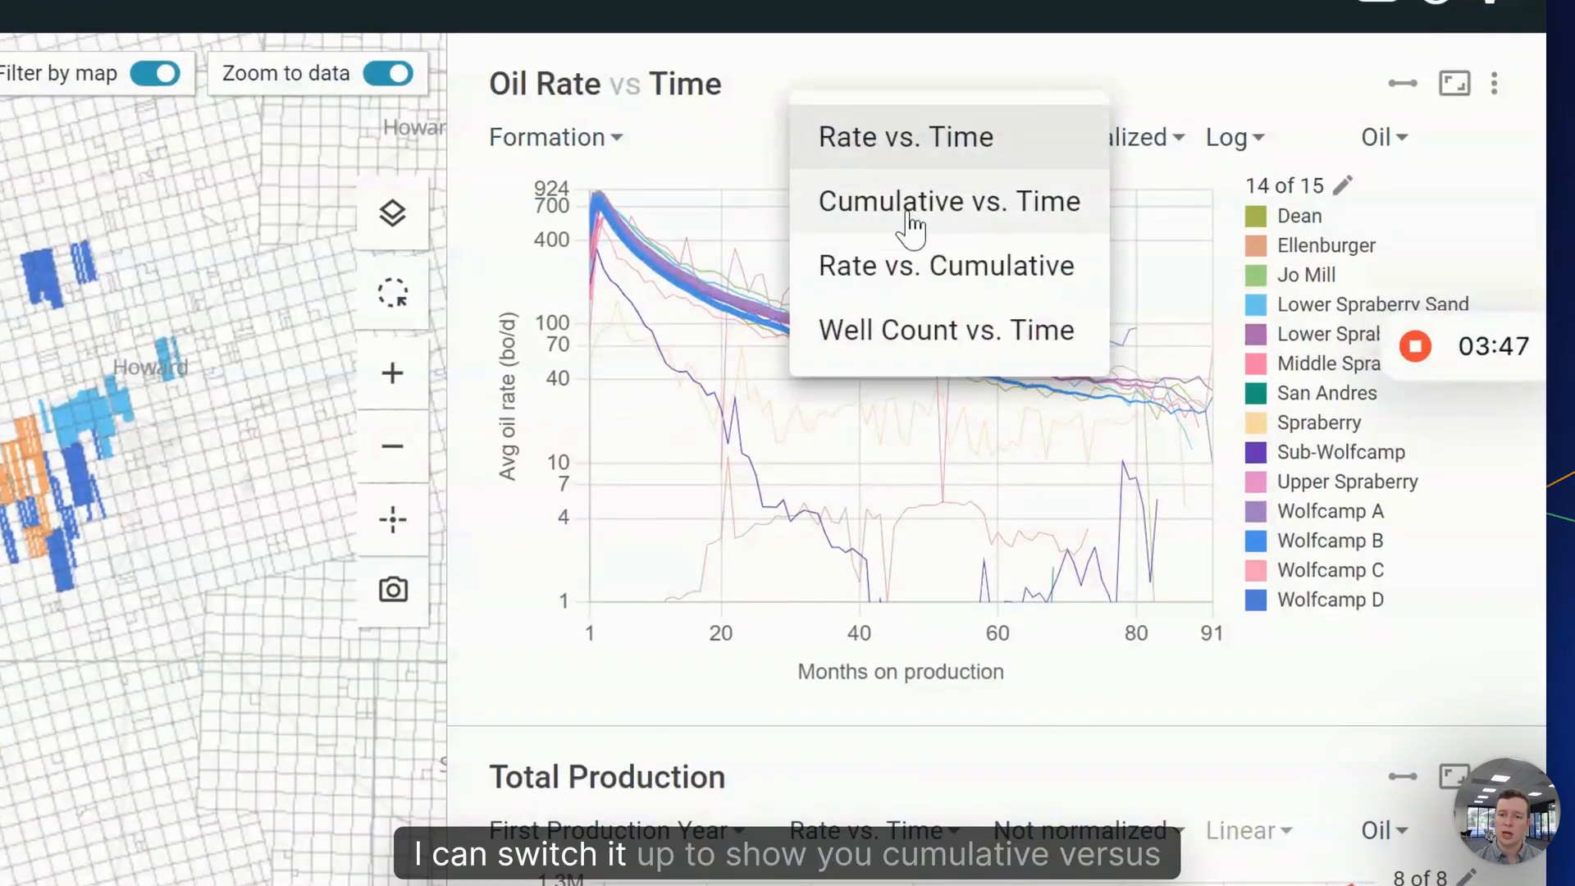
{"action": "left_click", "coordinate": [911, 221]}
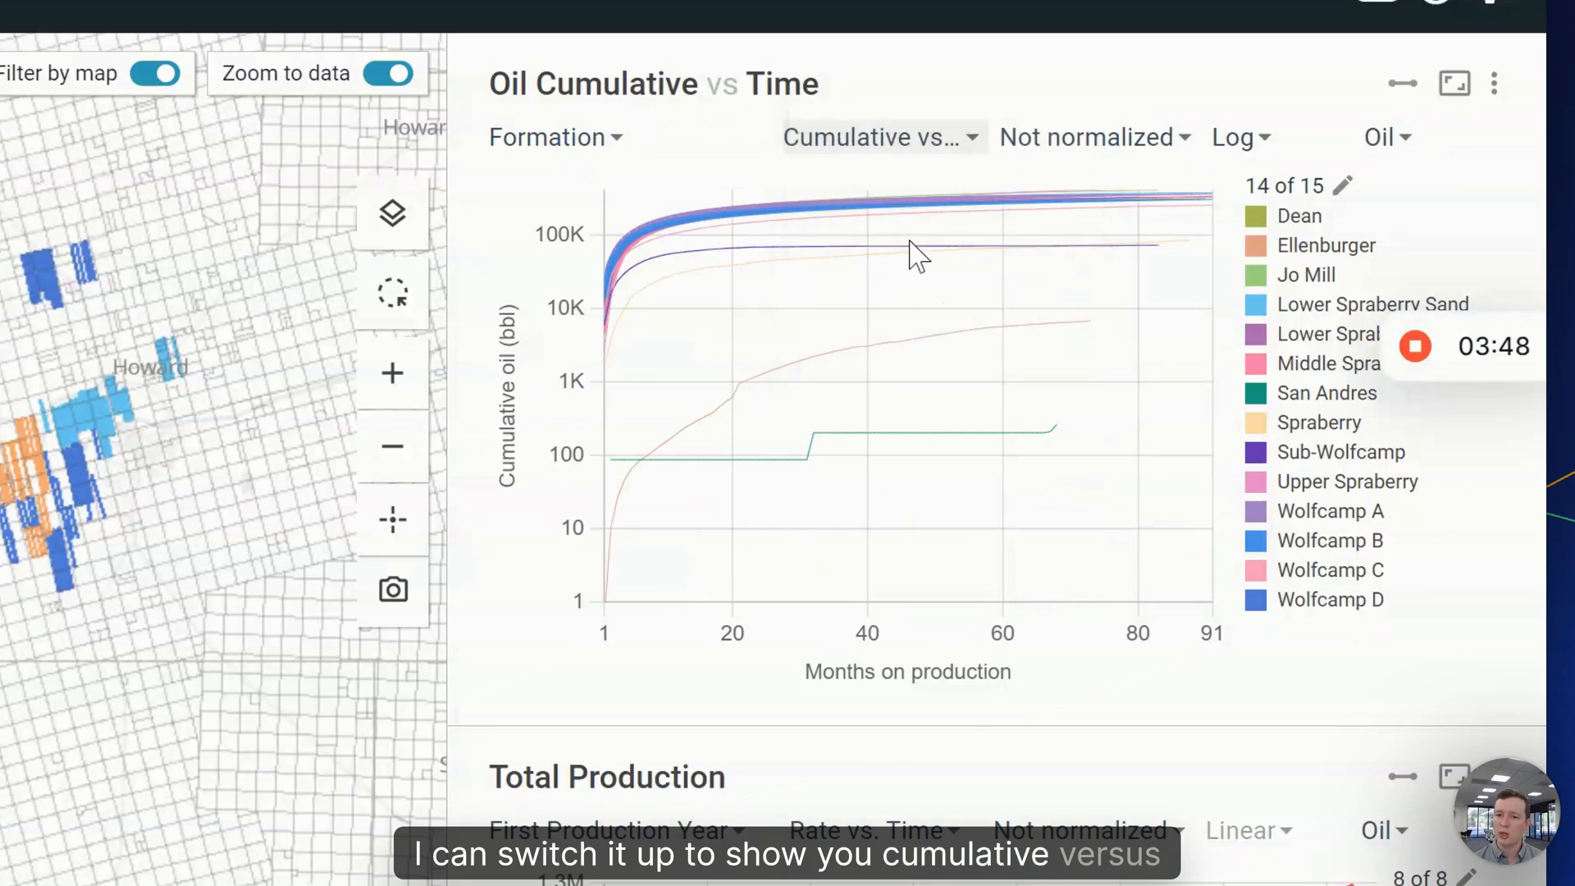
{"action": "left_click", "coordinate": [1257, 139]}
{"action": "left_click", "coordinate": [1292, 78]}
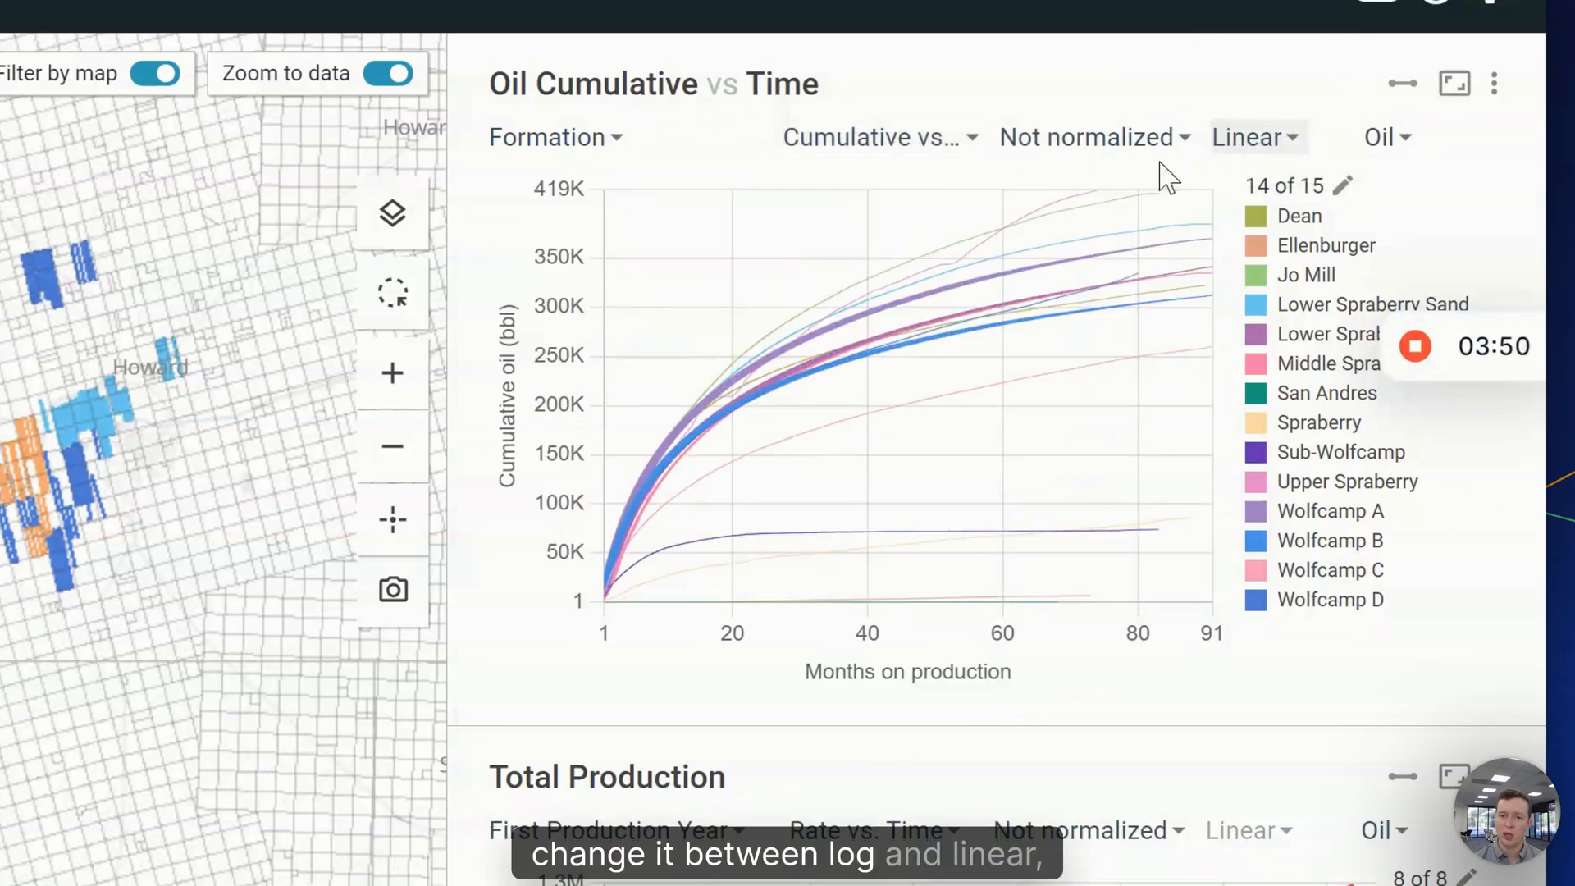
{"action": "left_click", "coordinate": [1098, 144]}
{"action": "left_click", "coordinate": [1151, 336]}
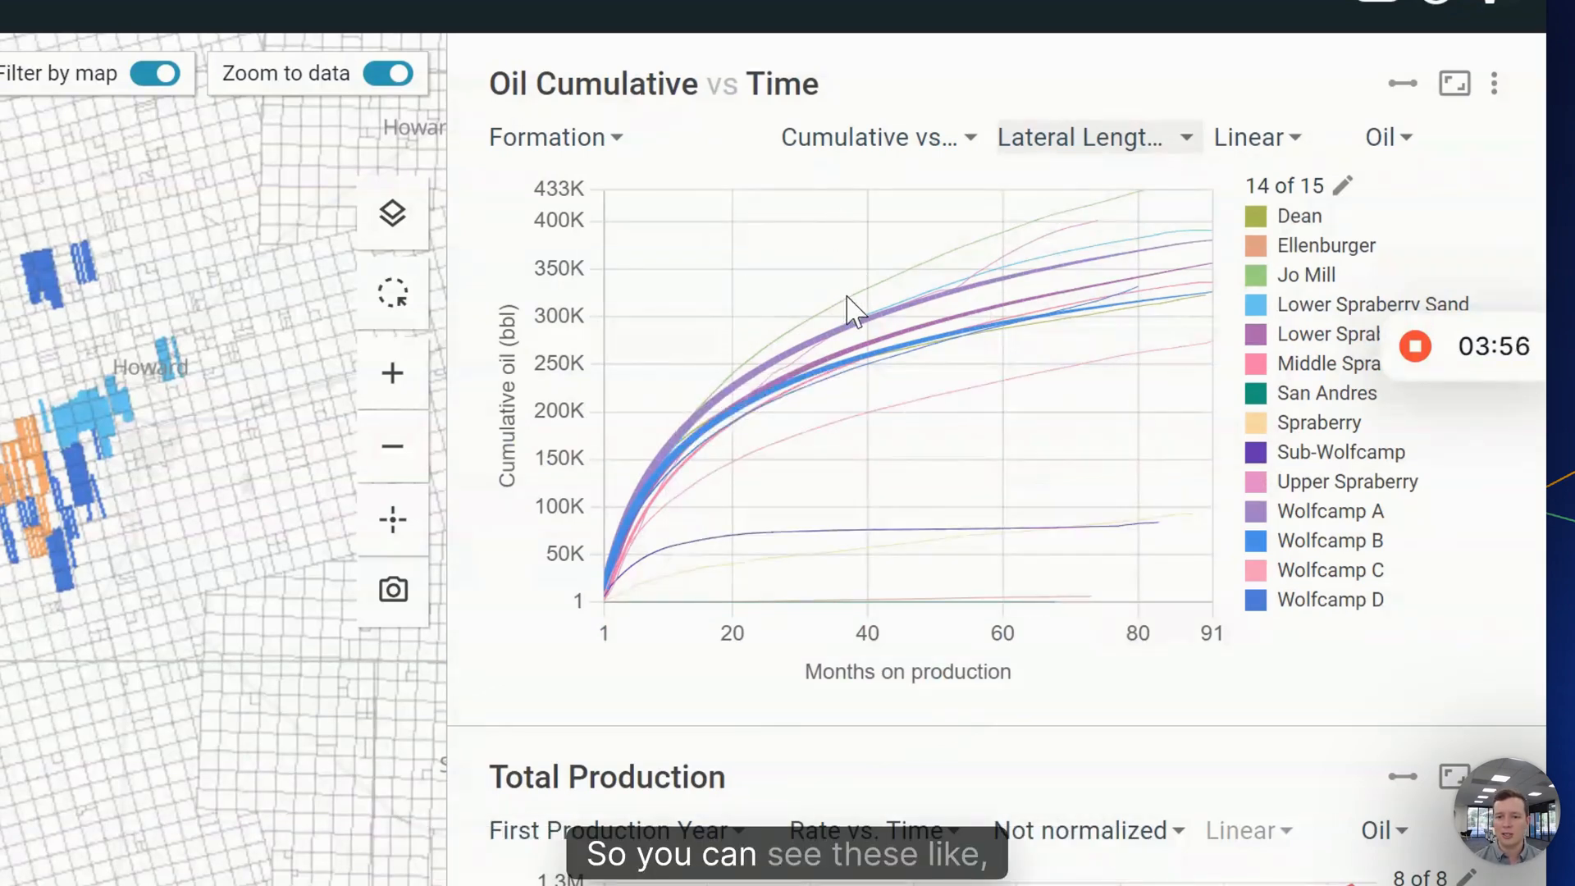
{"action": "mouse_move", "coordinate": [850, 317]}
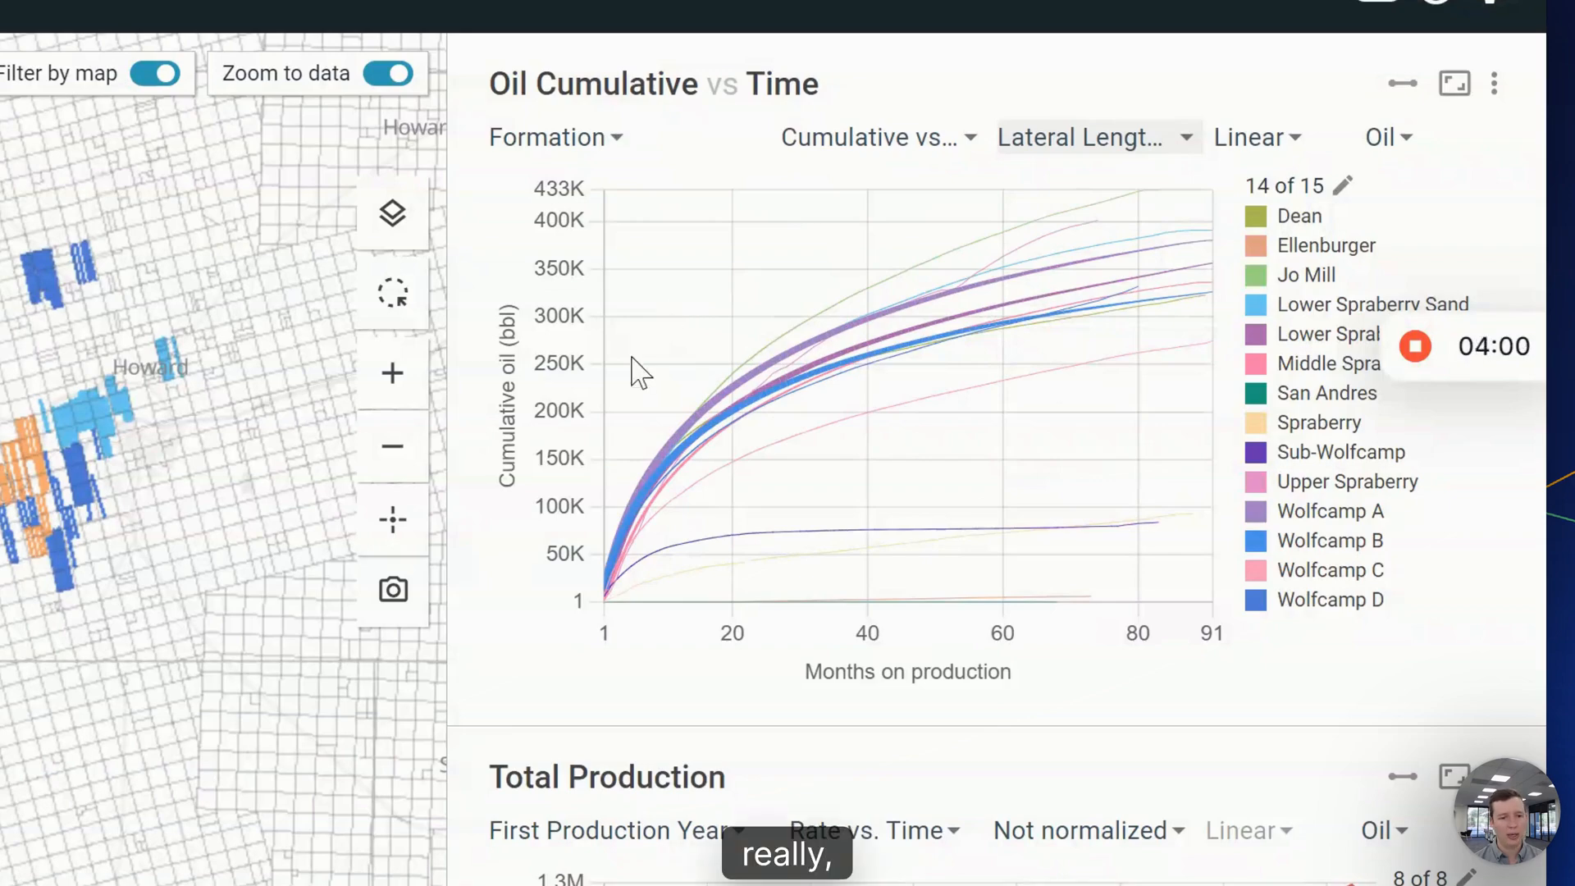
- Briefly isolate the Jo Mill curve, then show the cumulative chart as BOE 20:1
{"action": "left_click", "coordinate": [1322, 277]}
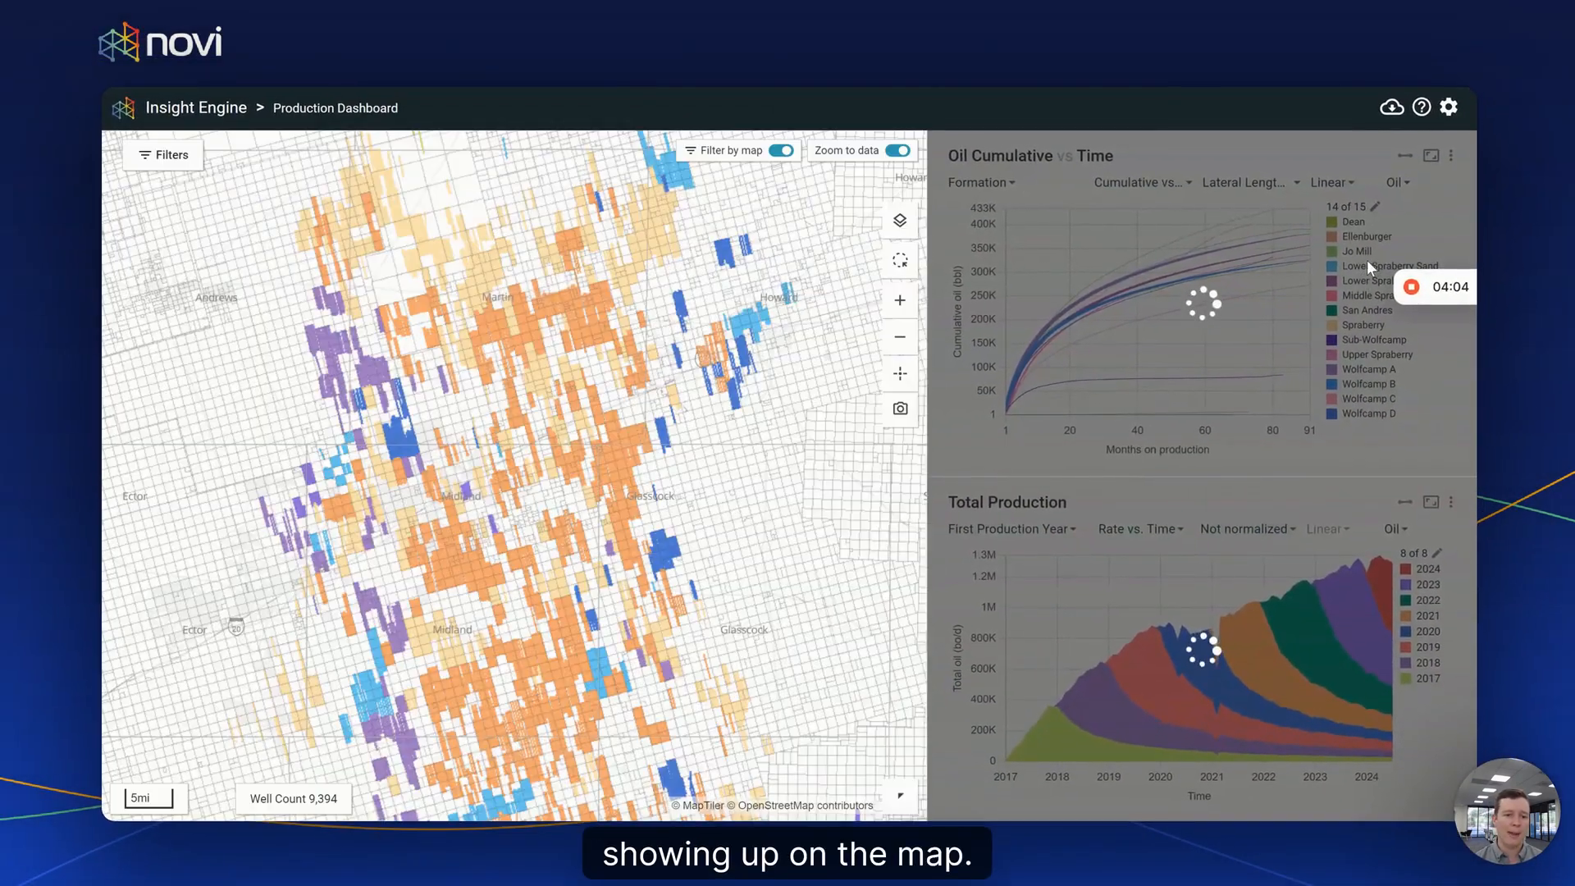
{"action": "mouse_move", "coordinate": [1412, 294]}
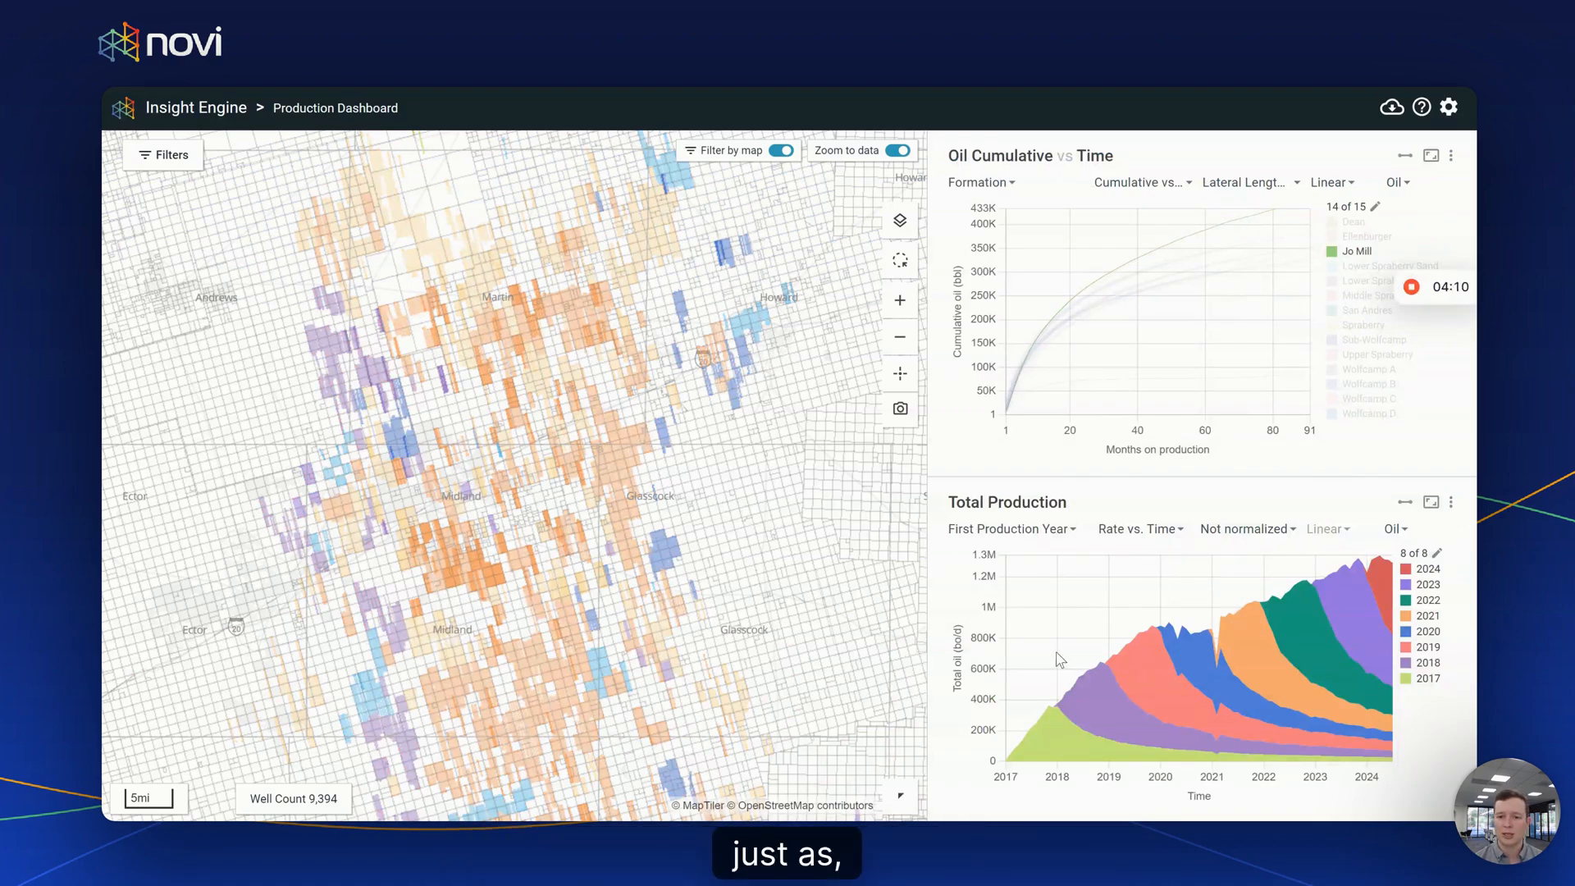
{"action": "left_click", "coordinate": [1358, 253]}
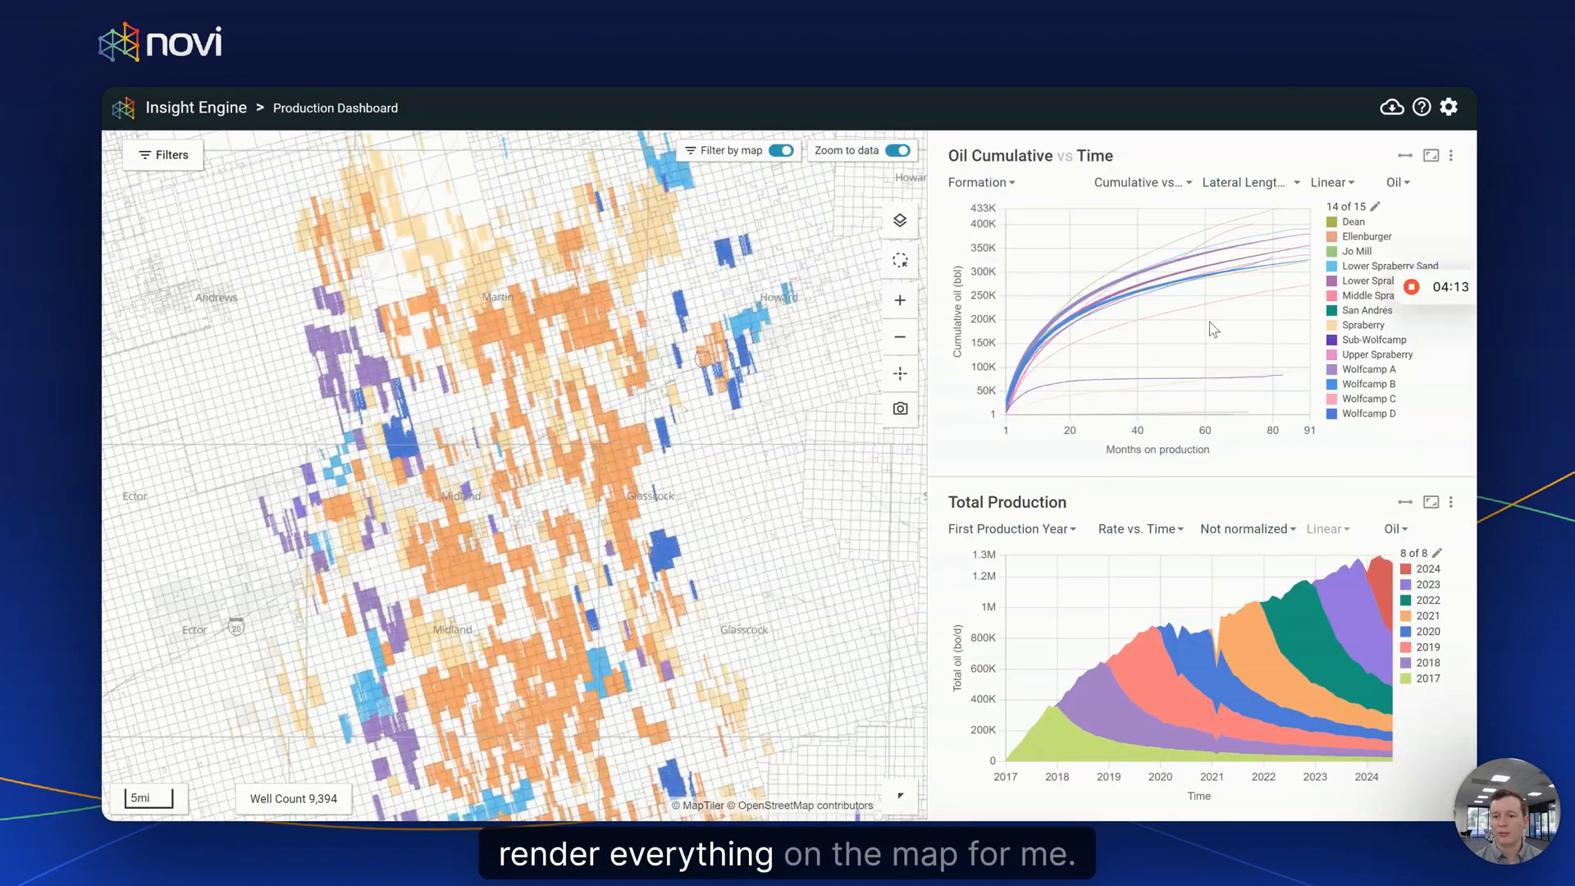
{"action": "left_click", "coordinate": [1394, 182]}
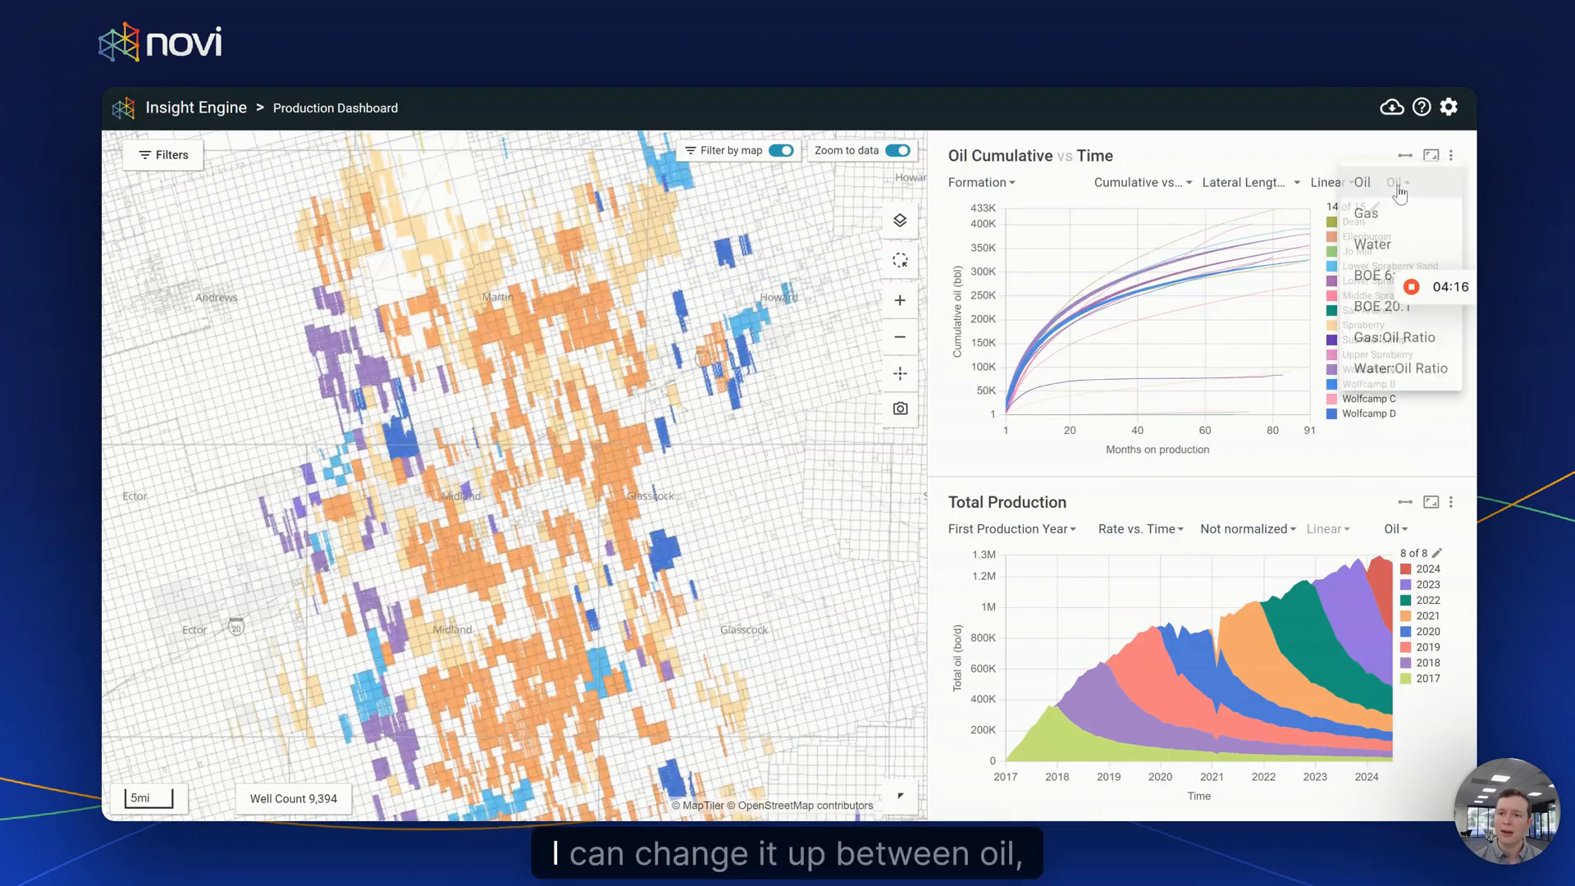
{"action": "left_click", "coordinate": [1381, 311]}
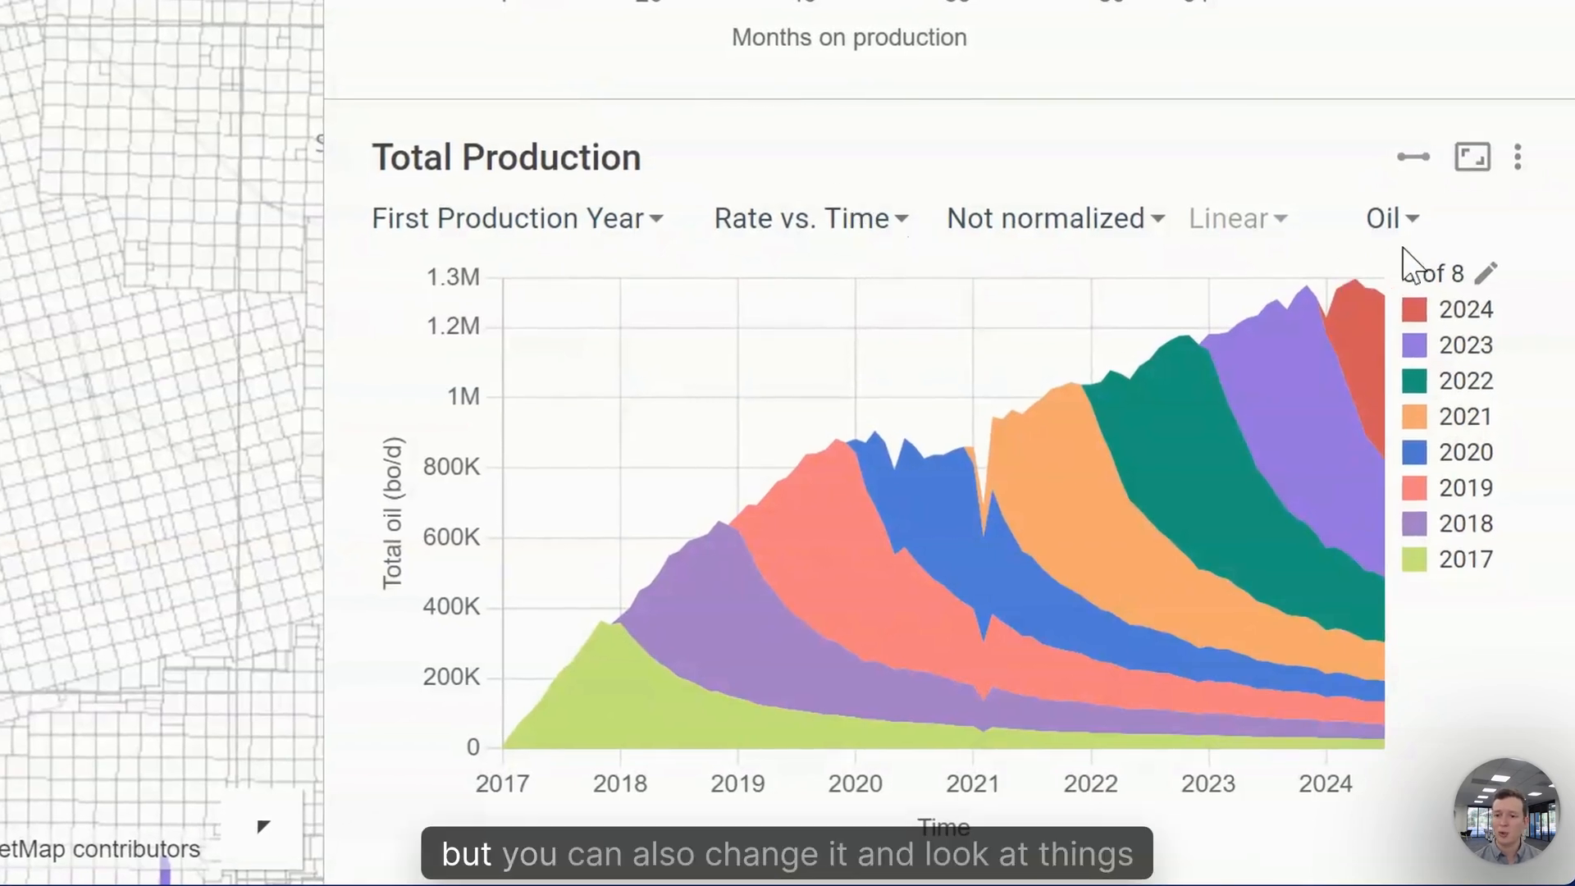
- Switch the Total Production chart to Oil & Gas, then to Gas only
{"action": "left_click", "coordinate": [1390, 219]}
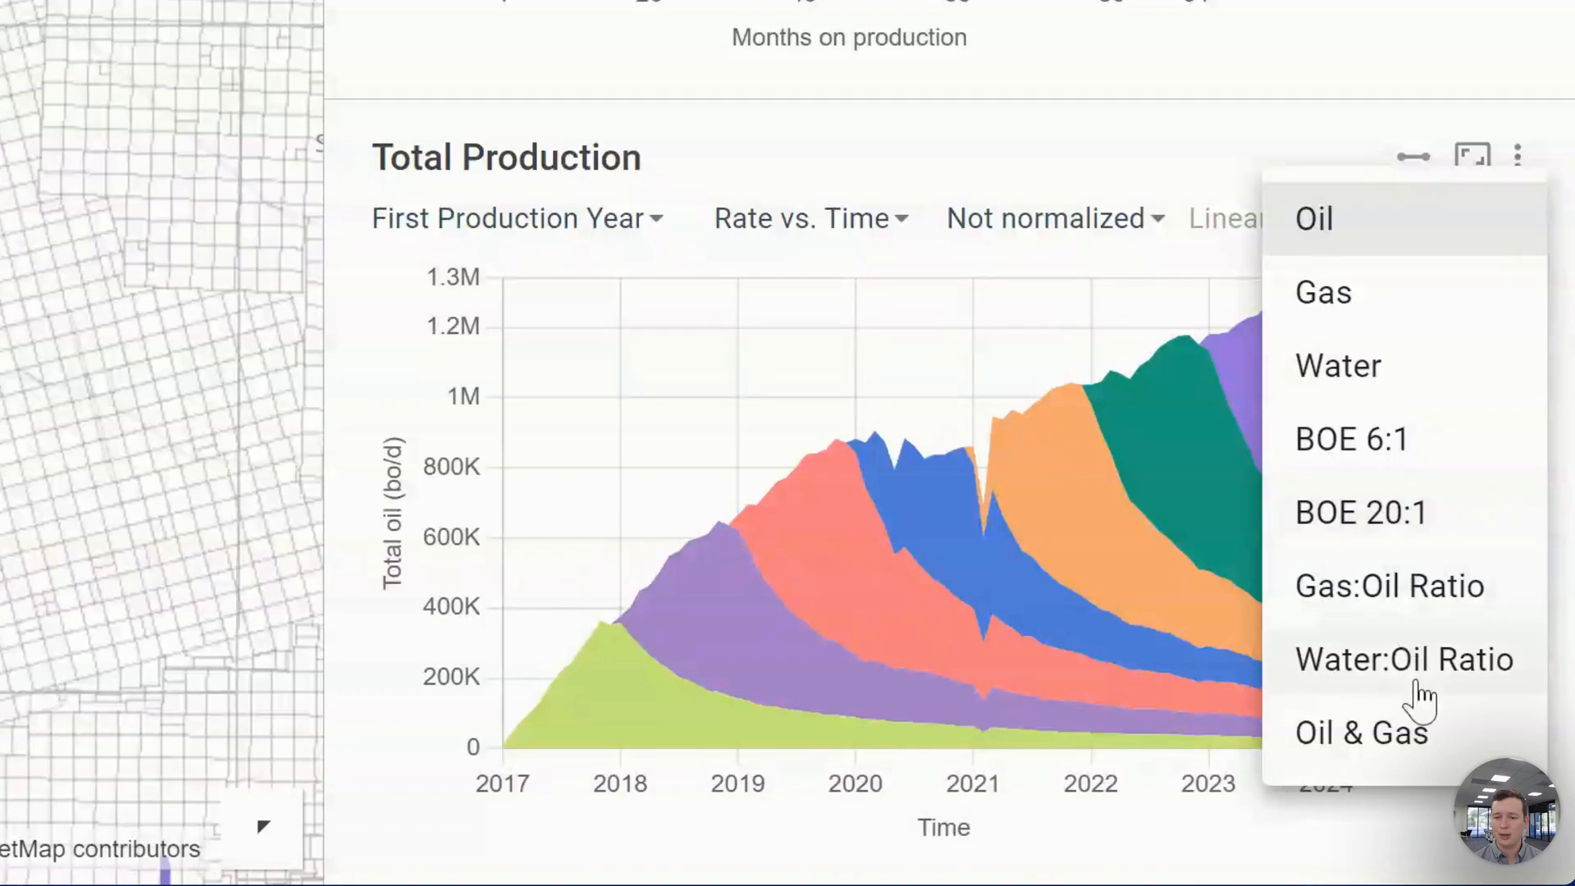
{"action": "left_click", "coordinate": [1415, 739]}
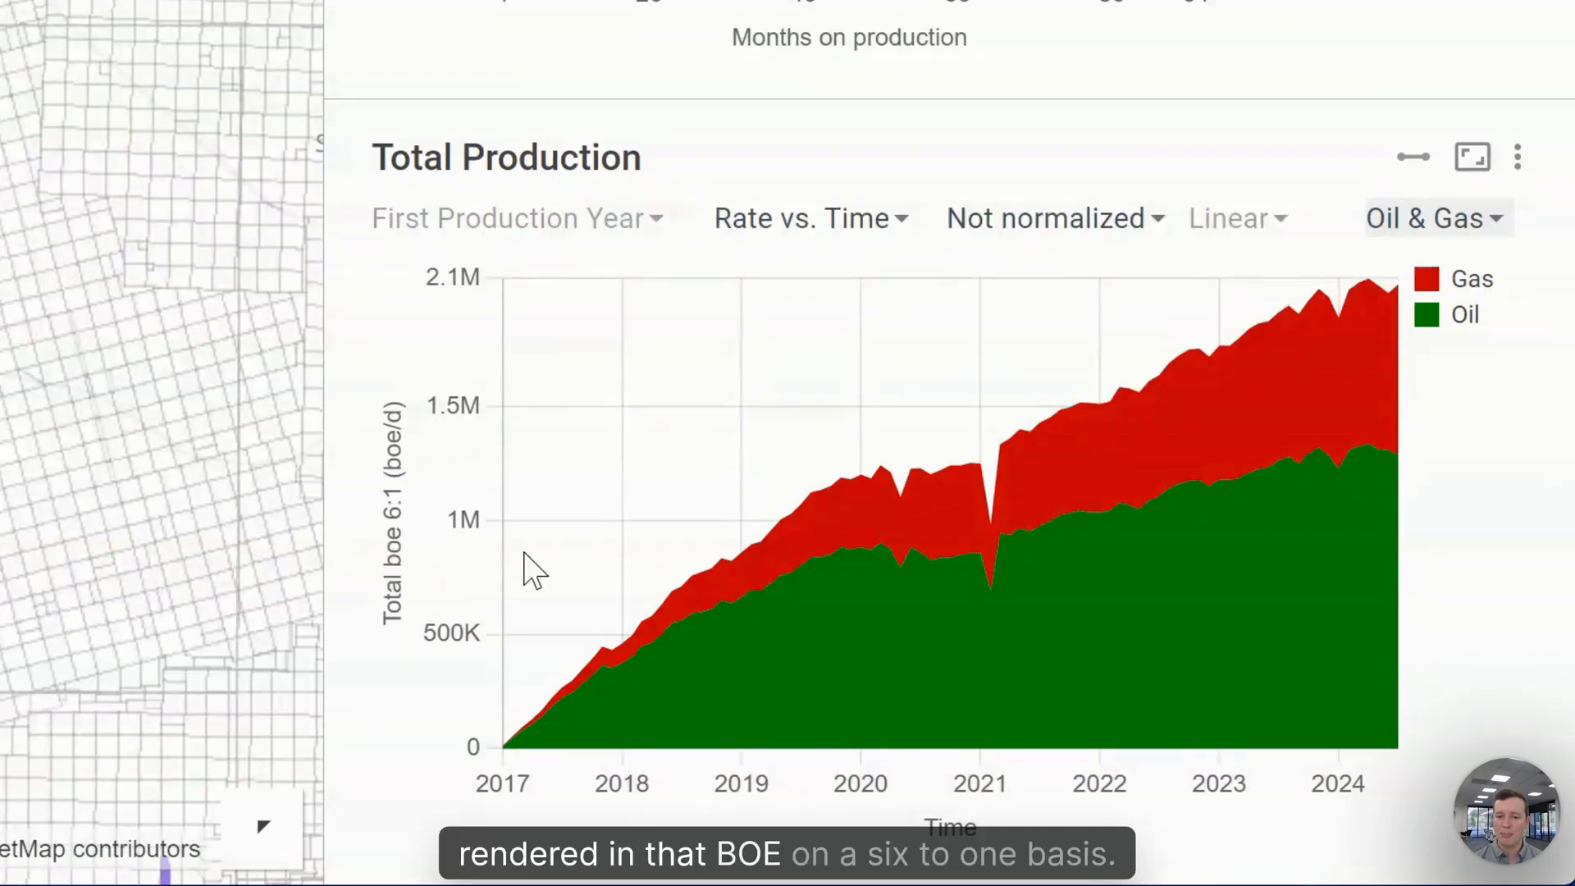
{"action": "left_click", "coordinate": [1420, 233]}
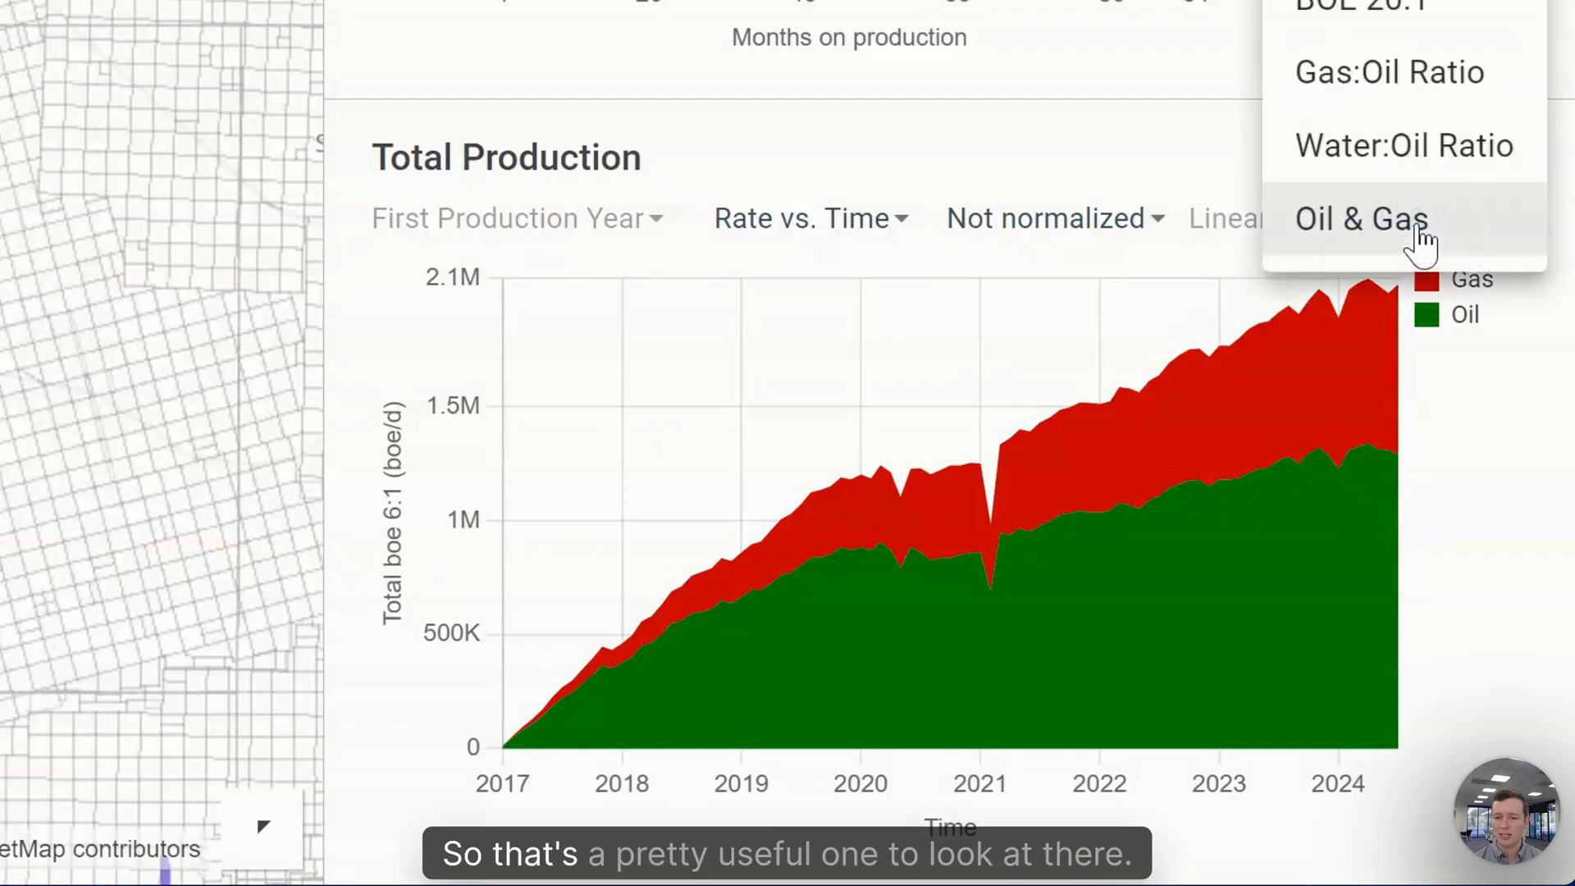
{"action": "left_click", "coordinate": [1387, 2]}
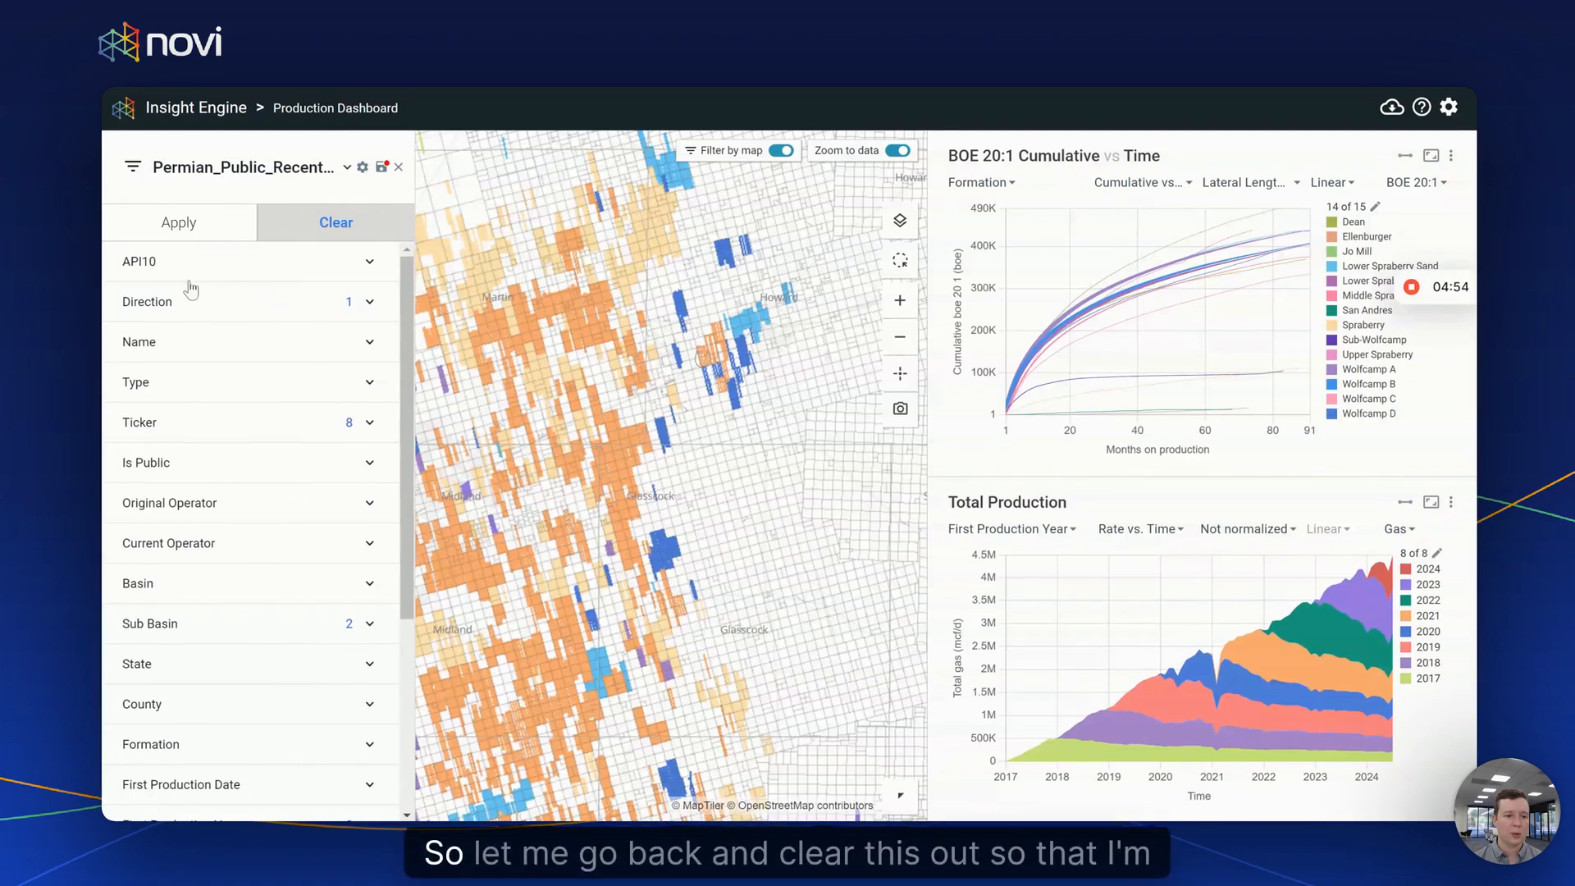
- Clear all tickers from the Ticker filter and apply, restoring 36,691 wells
{"action": "left_click", "coordinate": [366, 420]}
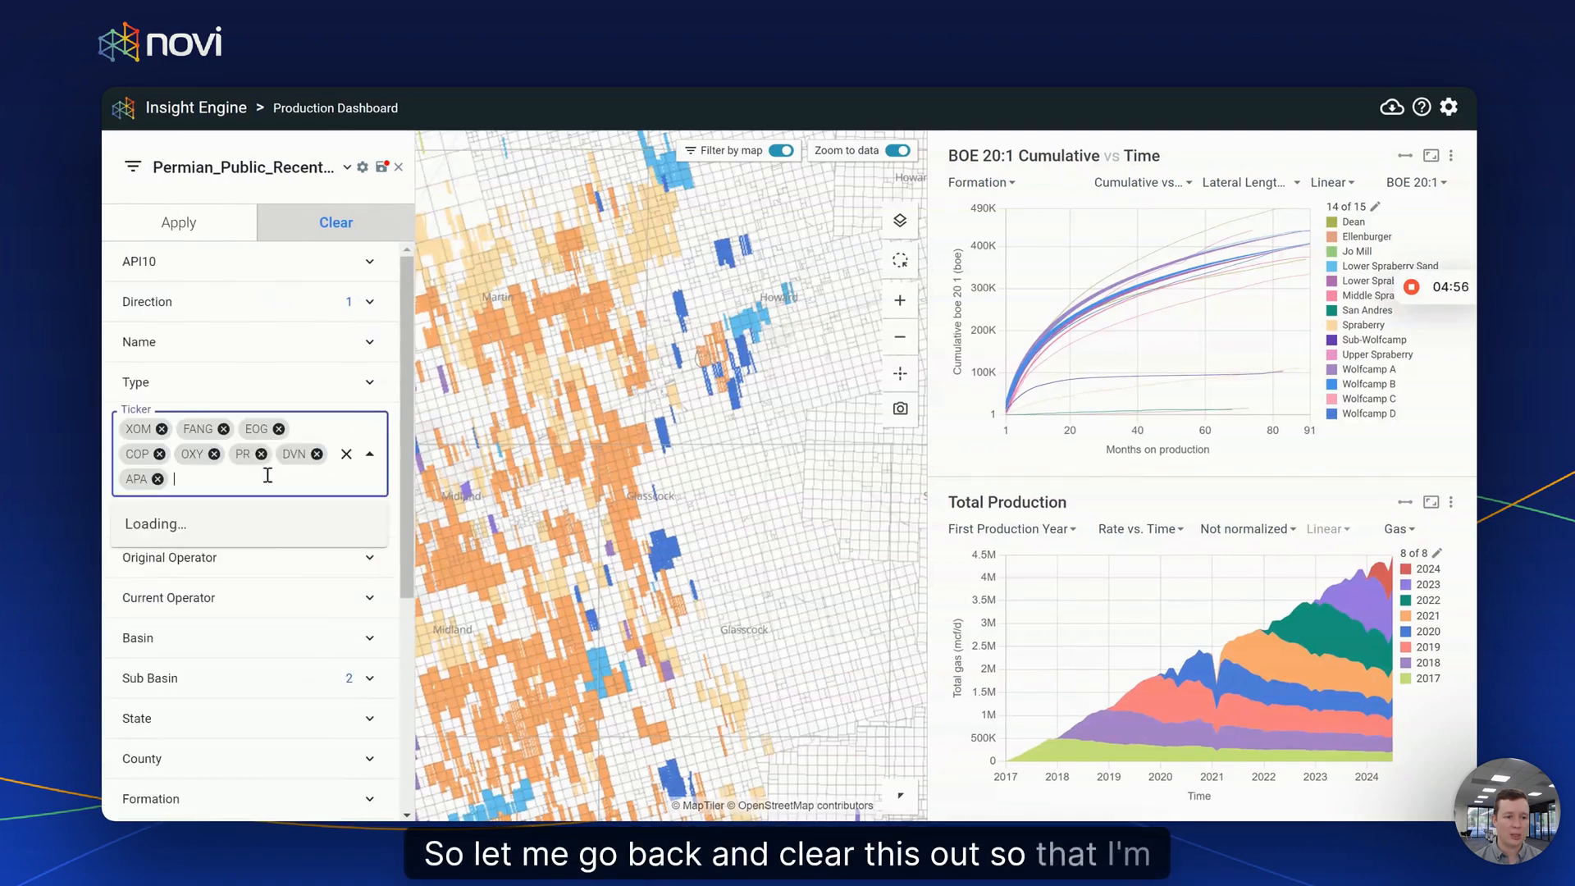
{"action": "left_click", "coordinate": [346, 454]}
{"action": "left_click", "coordinate": [373, 430]}
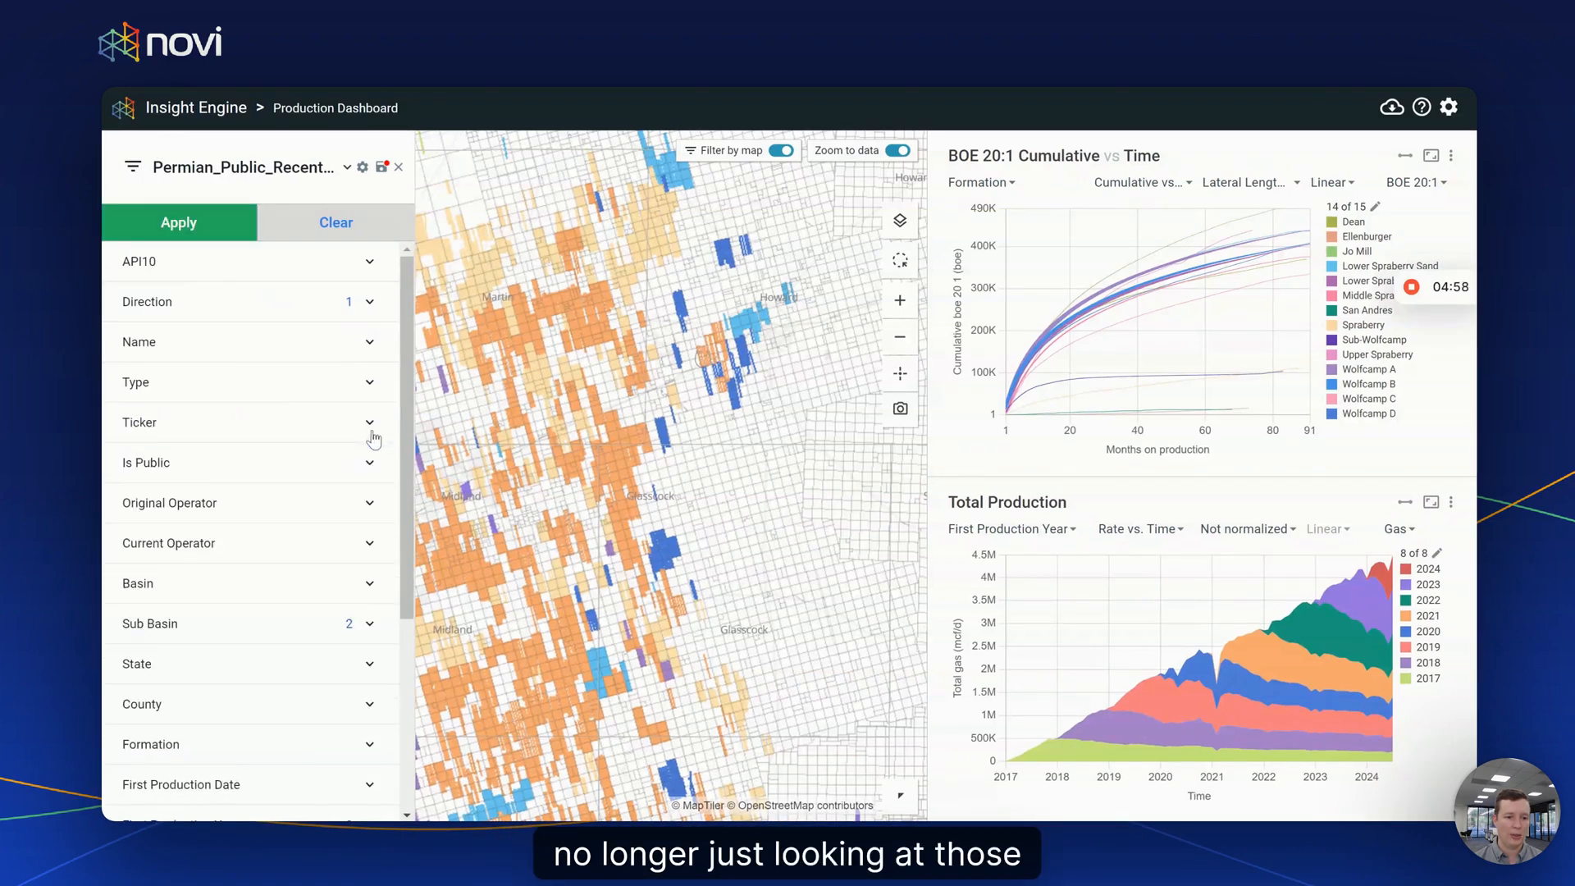
{"action": "left_click", "coordinate": [179, 229]}
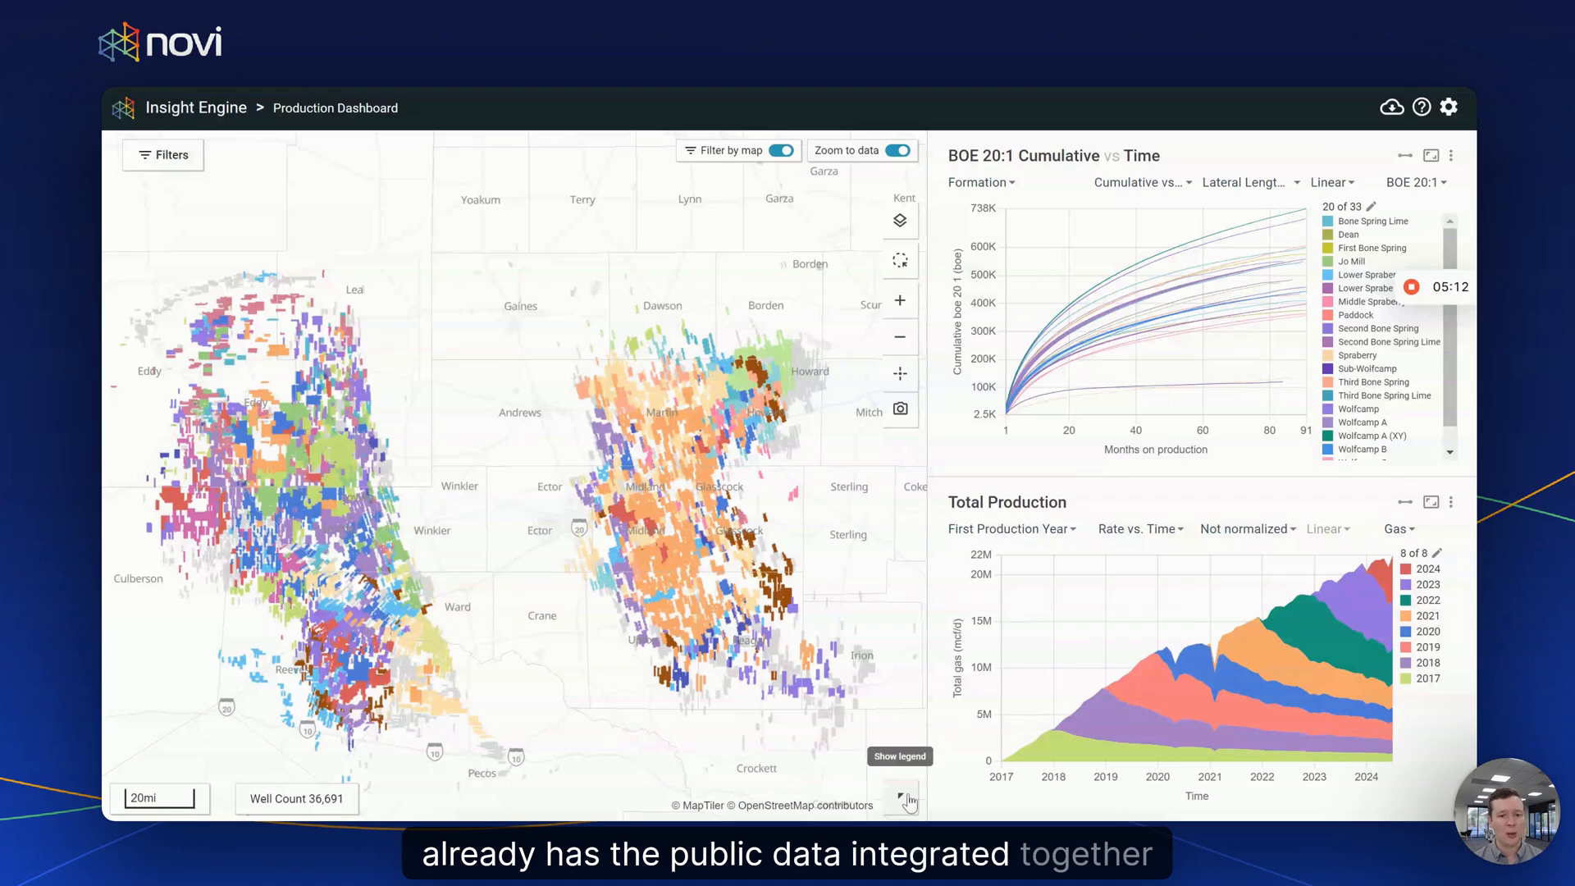
- Recolour the map wells by Has Production Sharing instead of Current Operator, then collapse the legend
{"action": "left_click", "coordinate": [905, 802]}
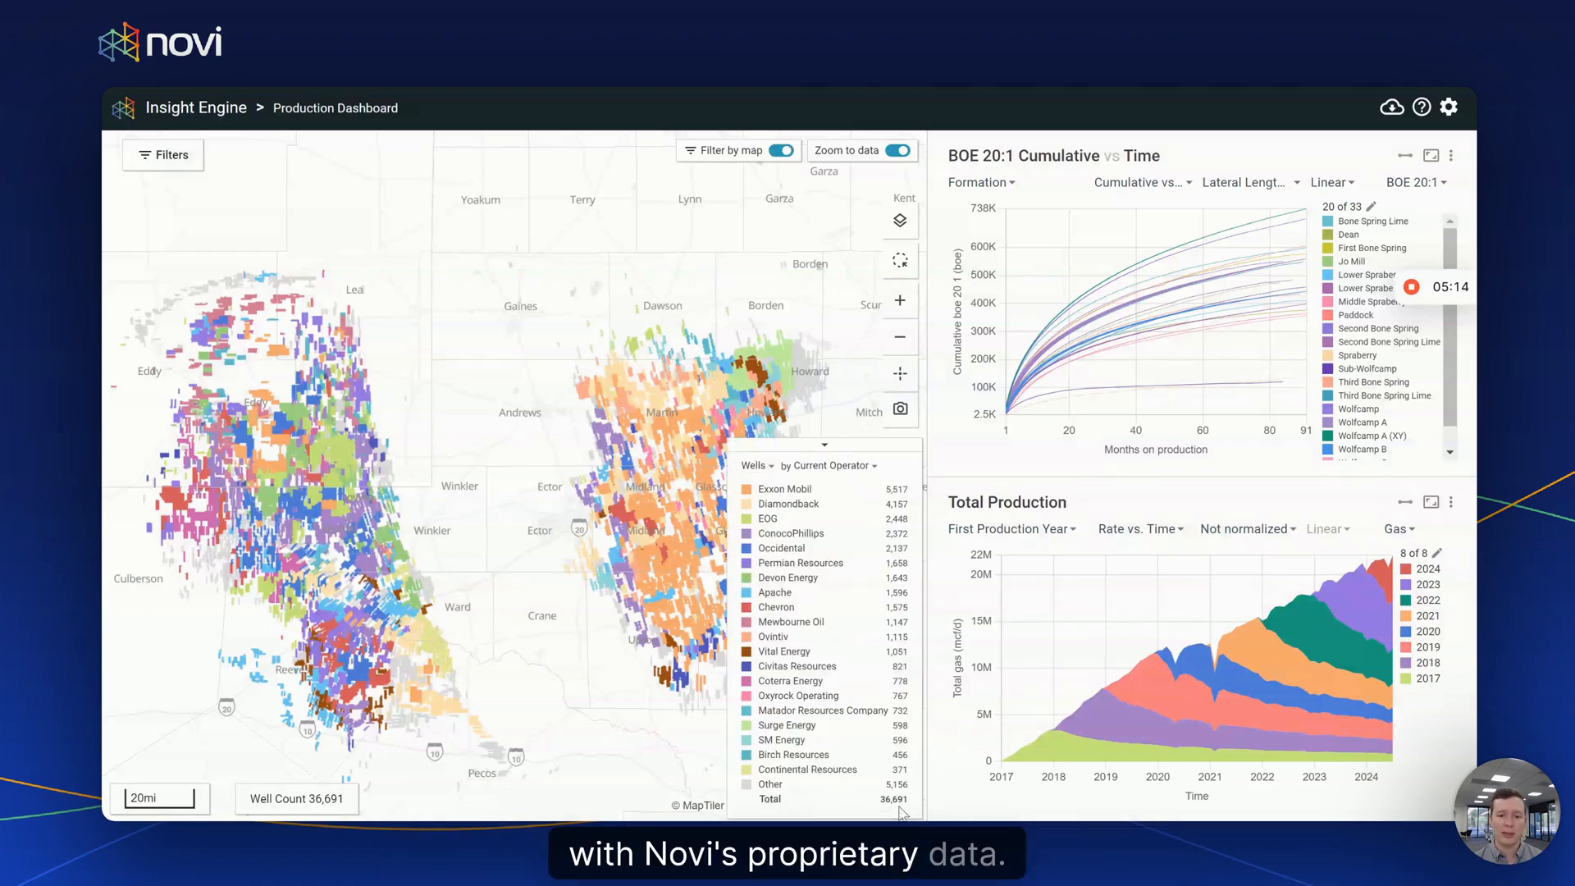
{"action": "left_click", "coordinate": [851, 475]}
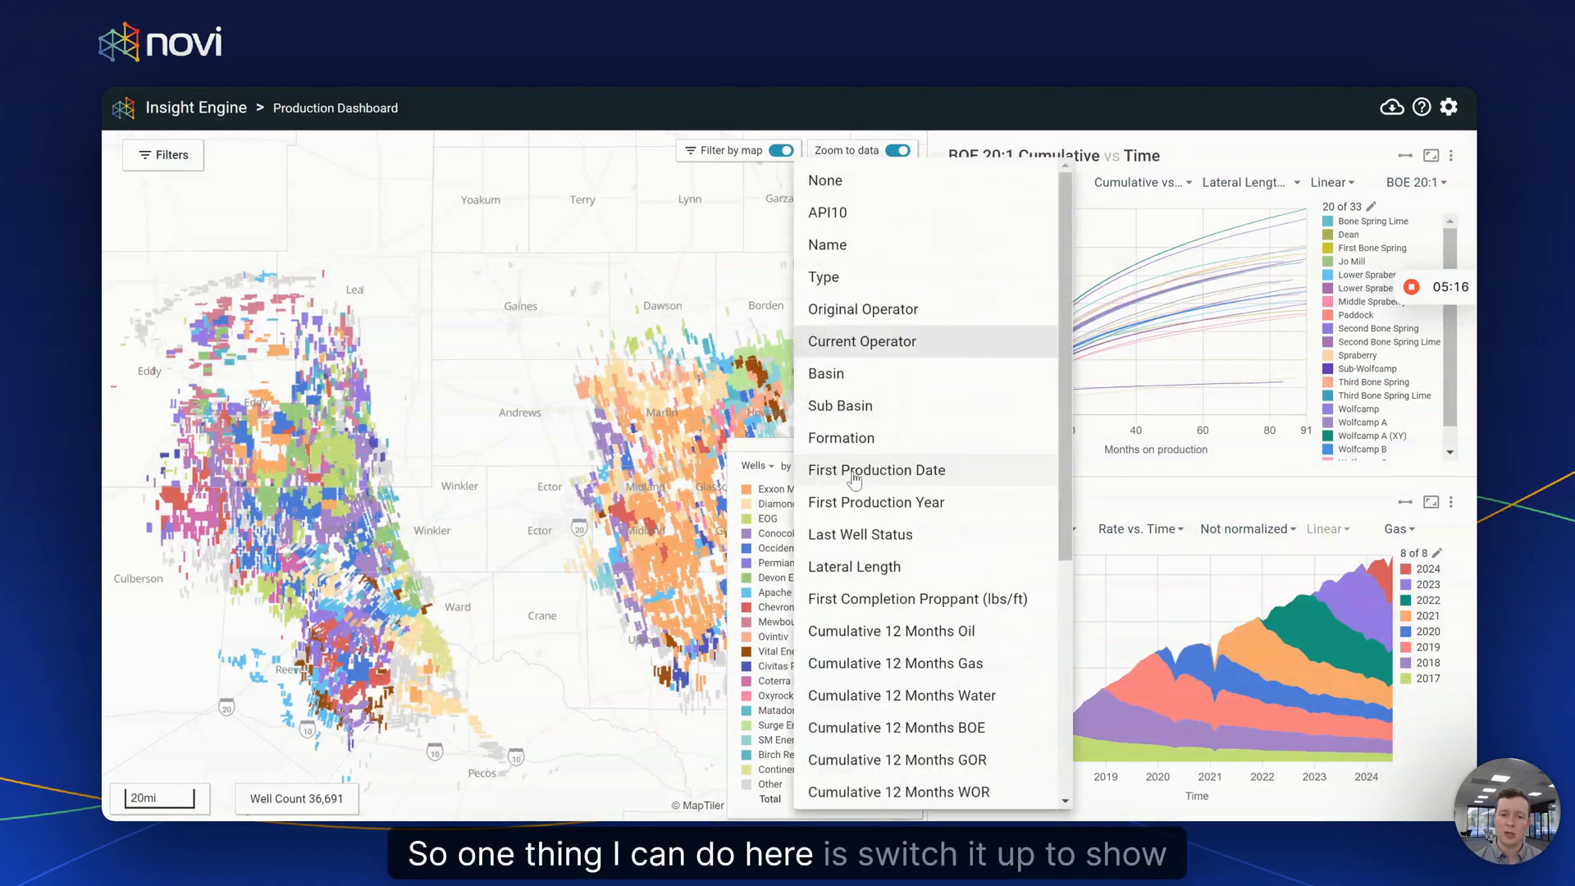
{"action": "scroll", "coordinate": [894, 492], "scroll_direction": "down", "scroll_amount": 5}
{"action": "left_click", "coordinate": [886, 786]}
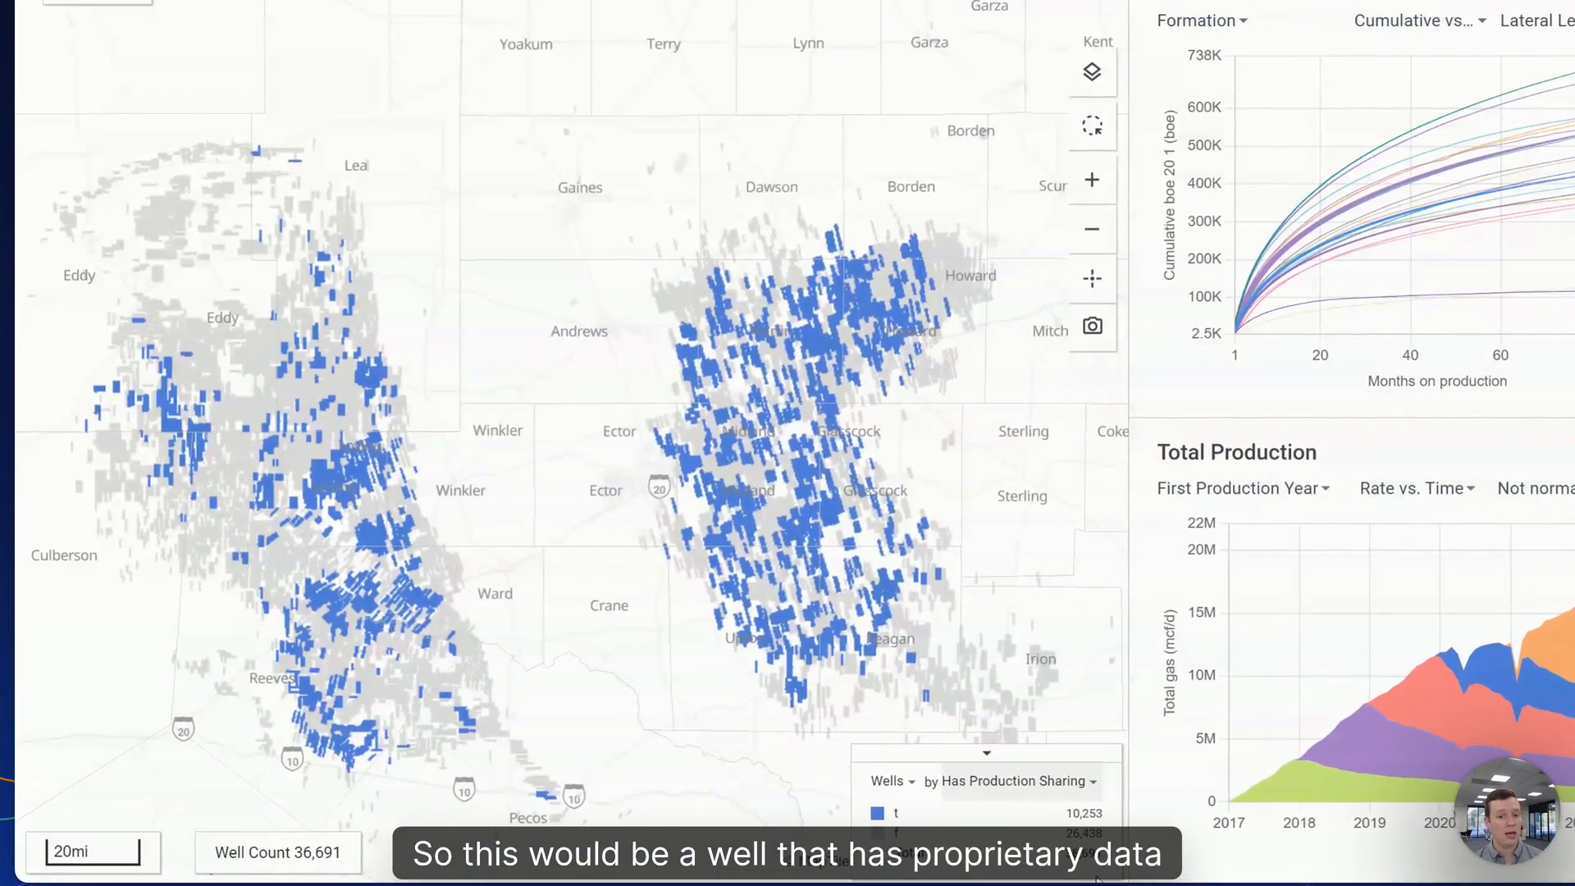
{"action": "mouse_move", "coordinate": [1105, 884]}
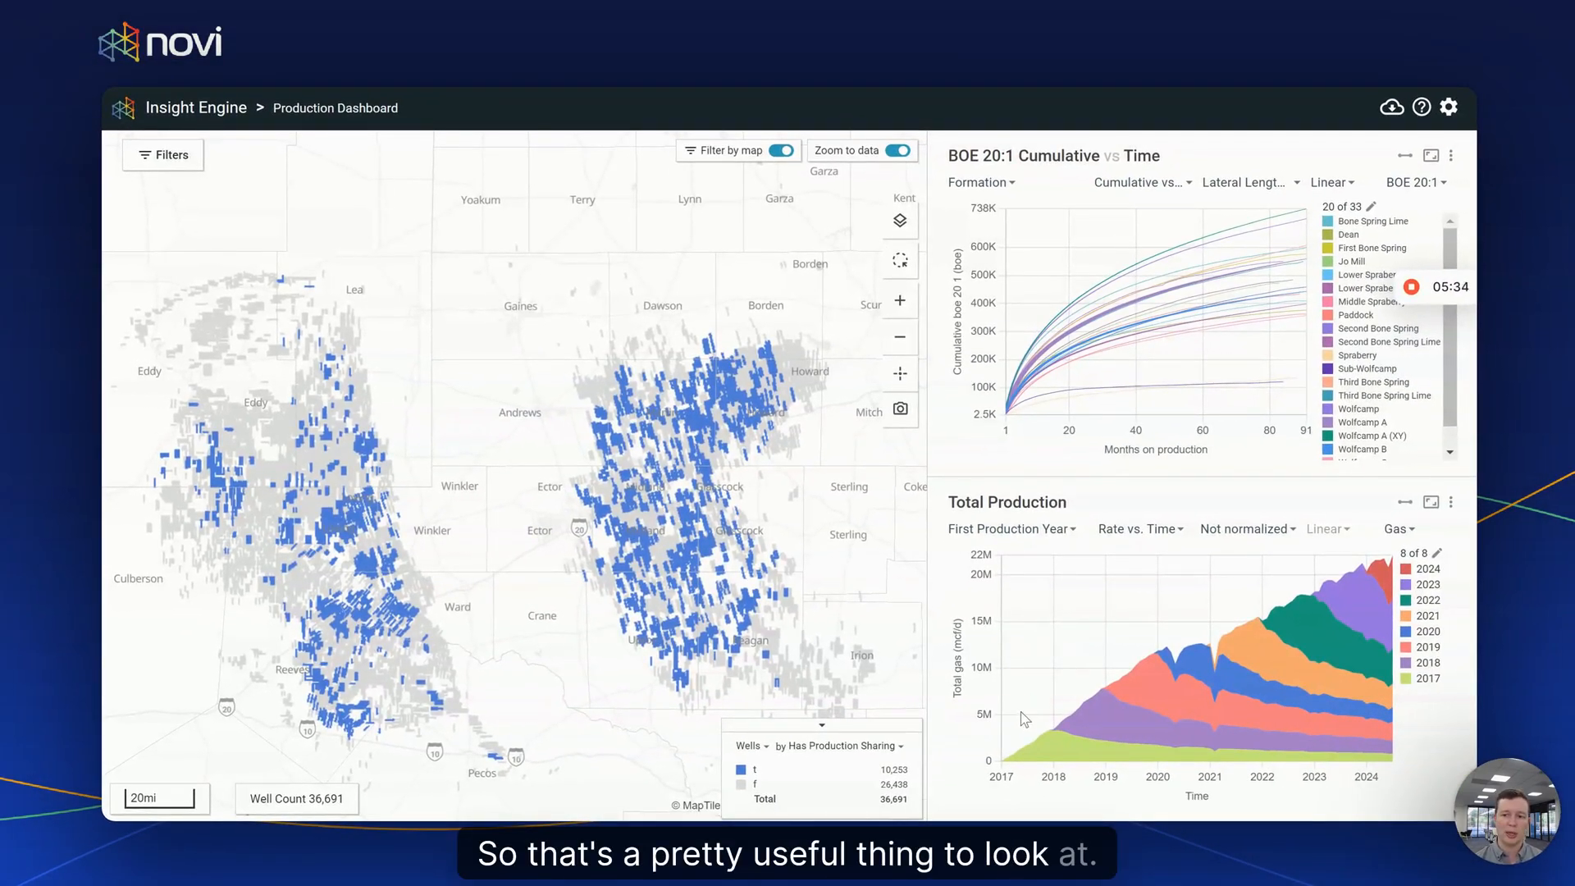
{"action": "left_click", "coordinate": [821, 727]}
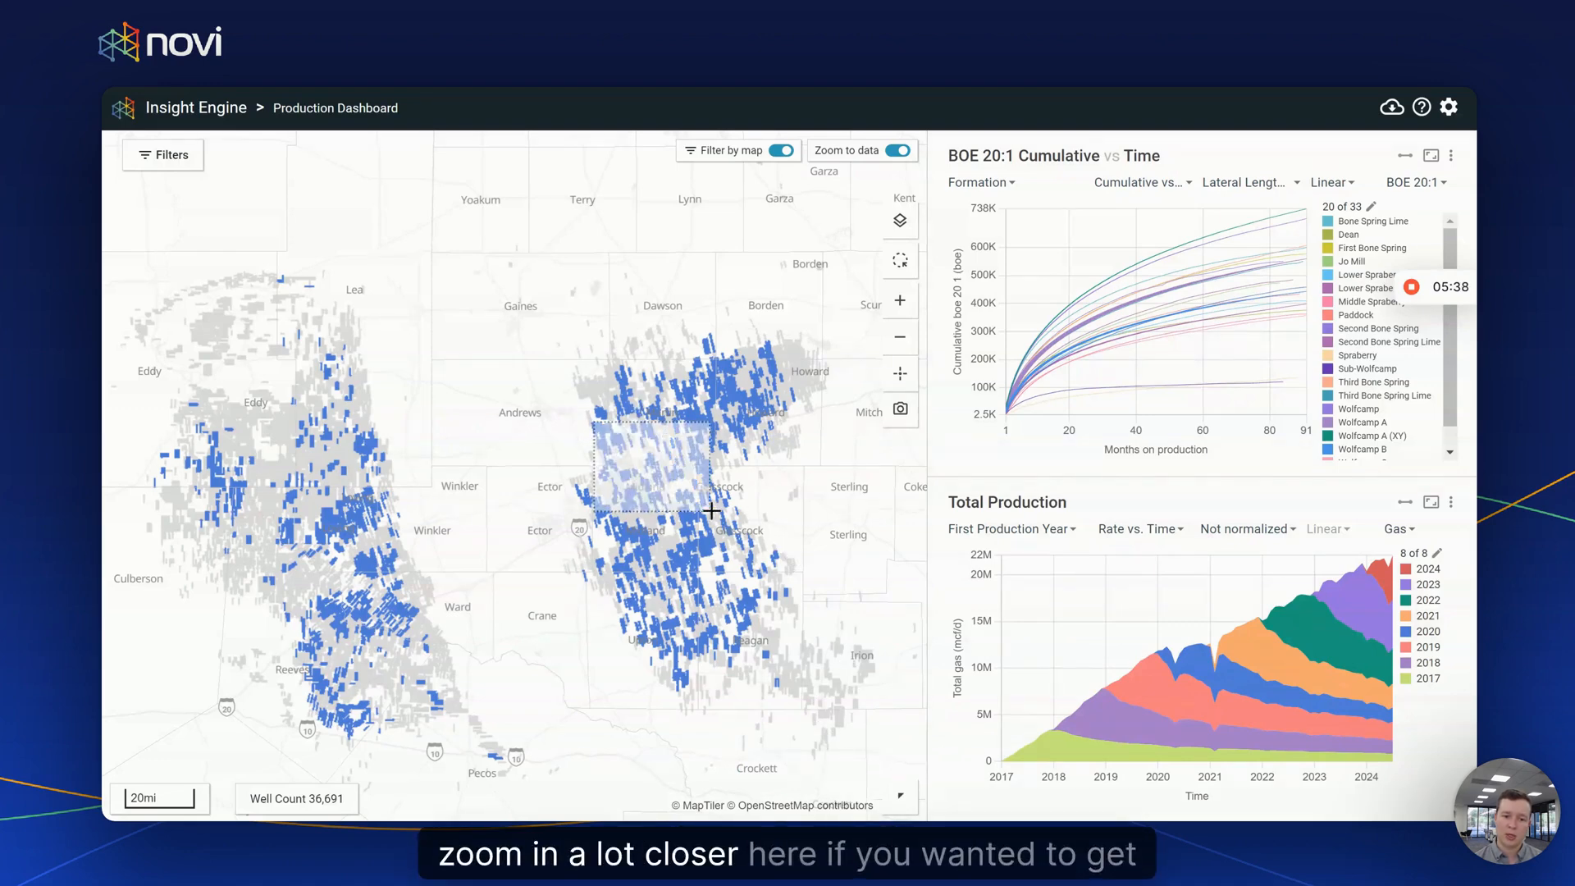
- Zoom the map to about 3 mi around Martin–Midland and colour the wells by Formation
{"action": "scroll", "coordinate": [688, 542], "scroll_direction": "up", "scroll_amount": 5}
{"action": "scroll", "coordinate": [677, 539], "scroll_direction": "up", "scroll_amount": 2}
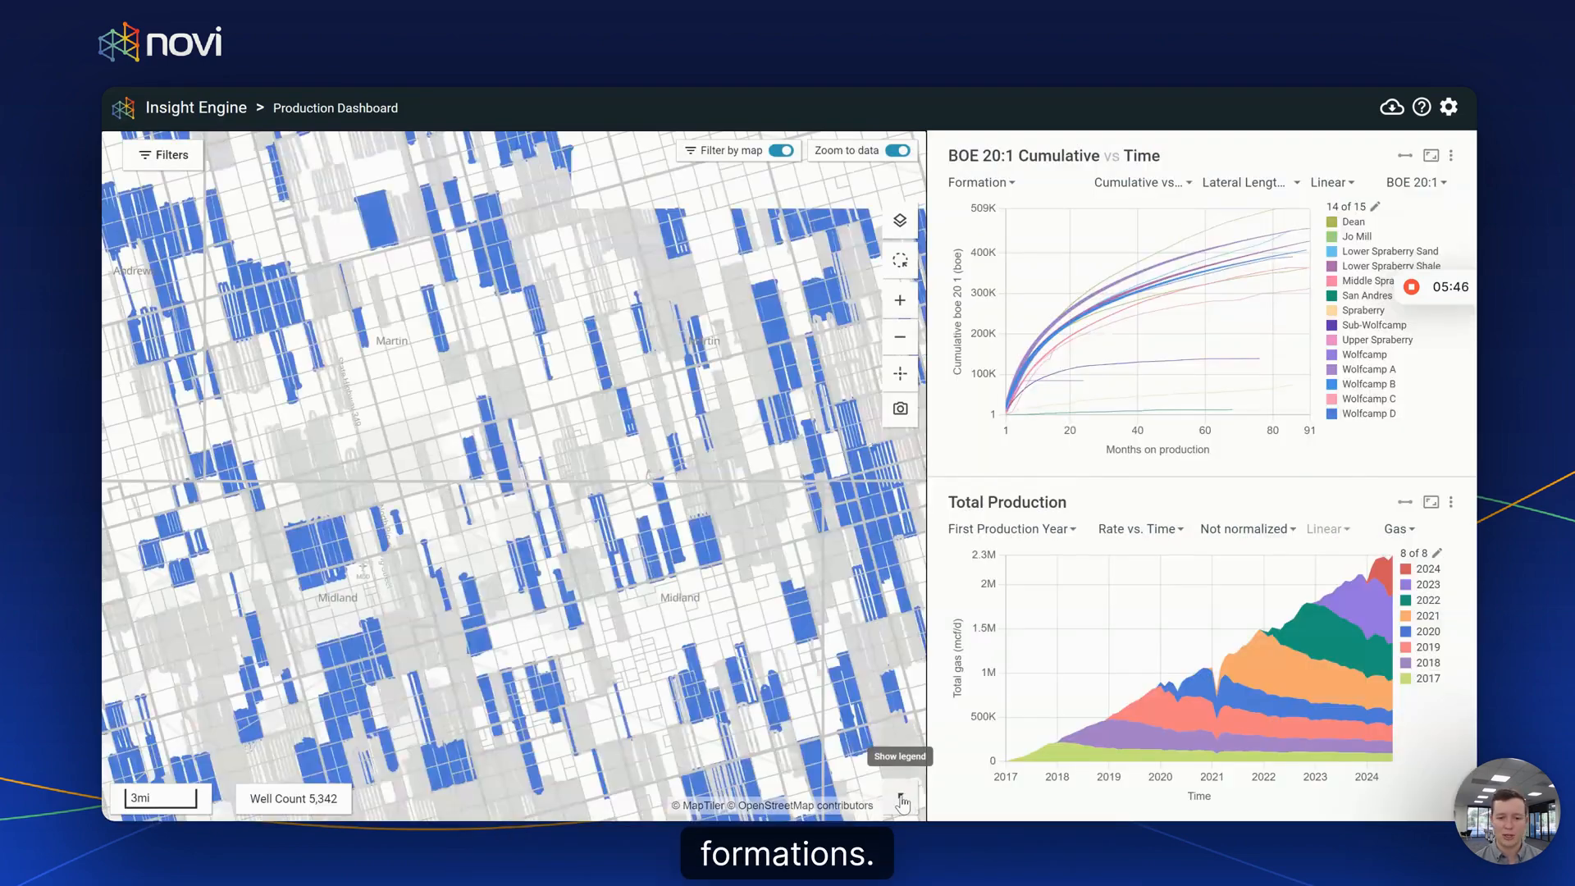
{"action": "left_click", "coordinate": [900, 796]}
{"action": "left_click", "coordinate": [792, 748]}
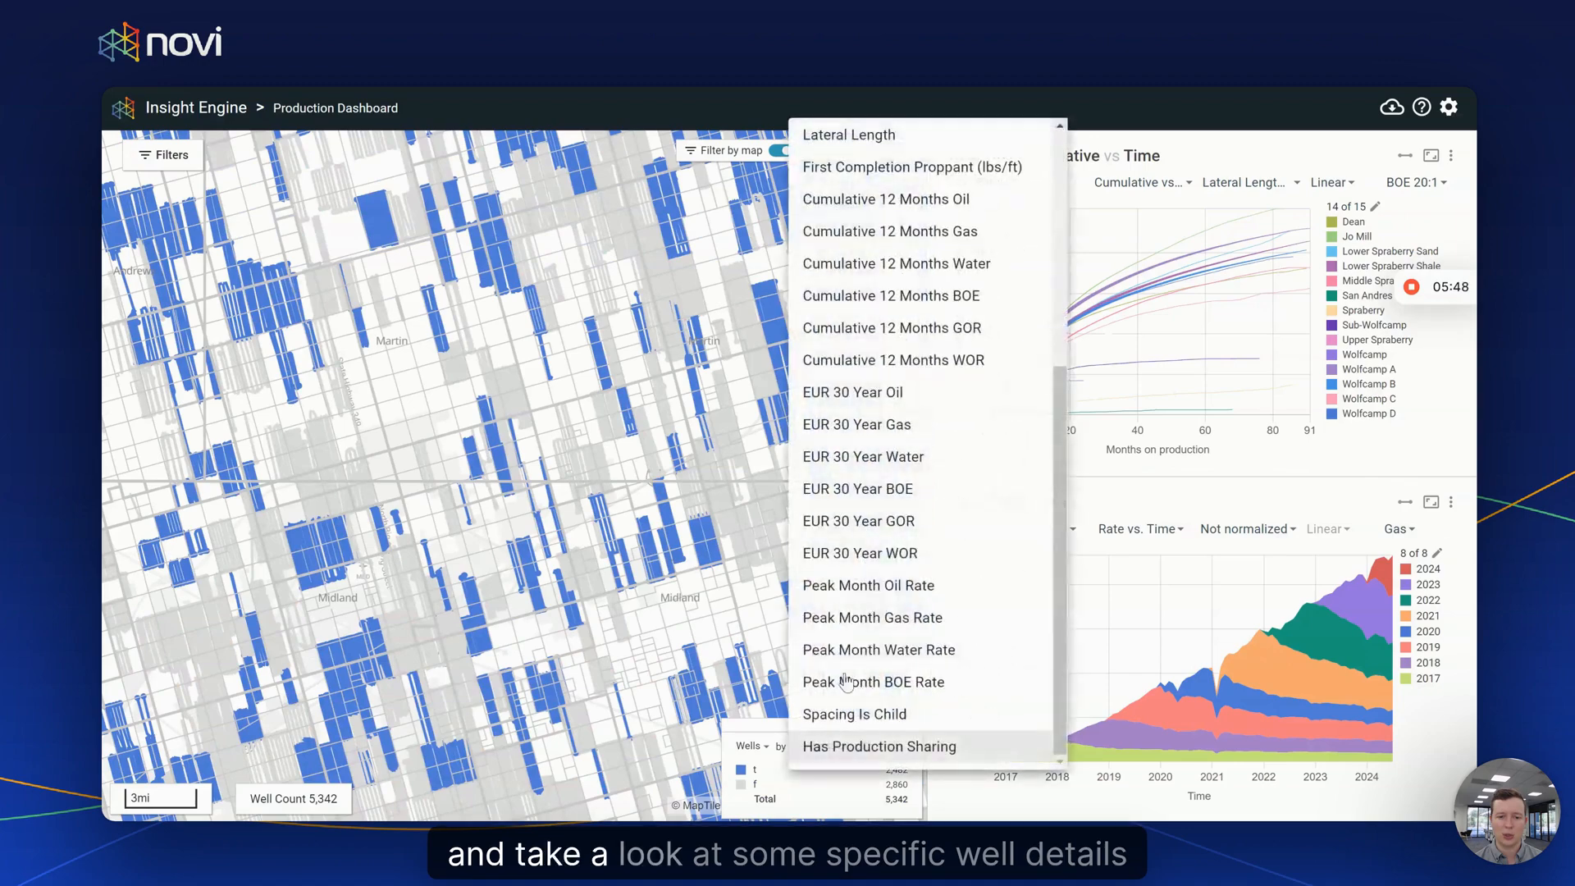
{"action": "scroll", "coordinate": [889, 410], "scroll_direction": "up", "scroll_amount": 5}
{"action": "scroll", "coordinate": [888, 411], "scroll_direction": "up", "scroll_amount": 2}
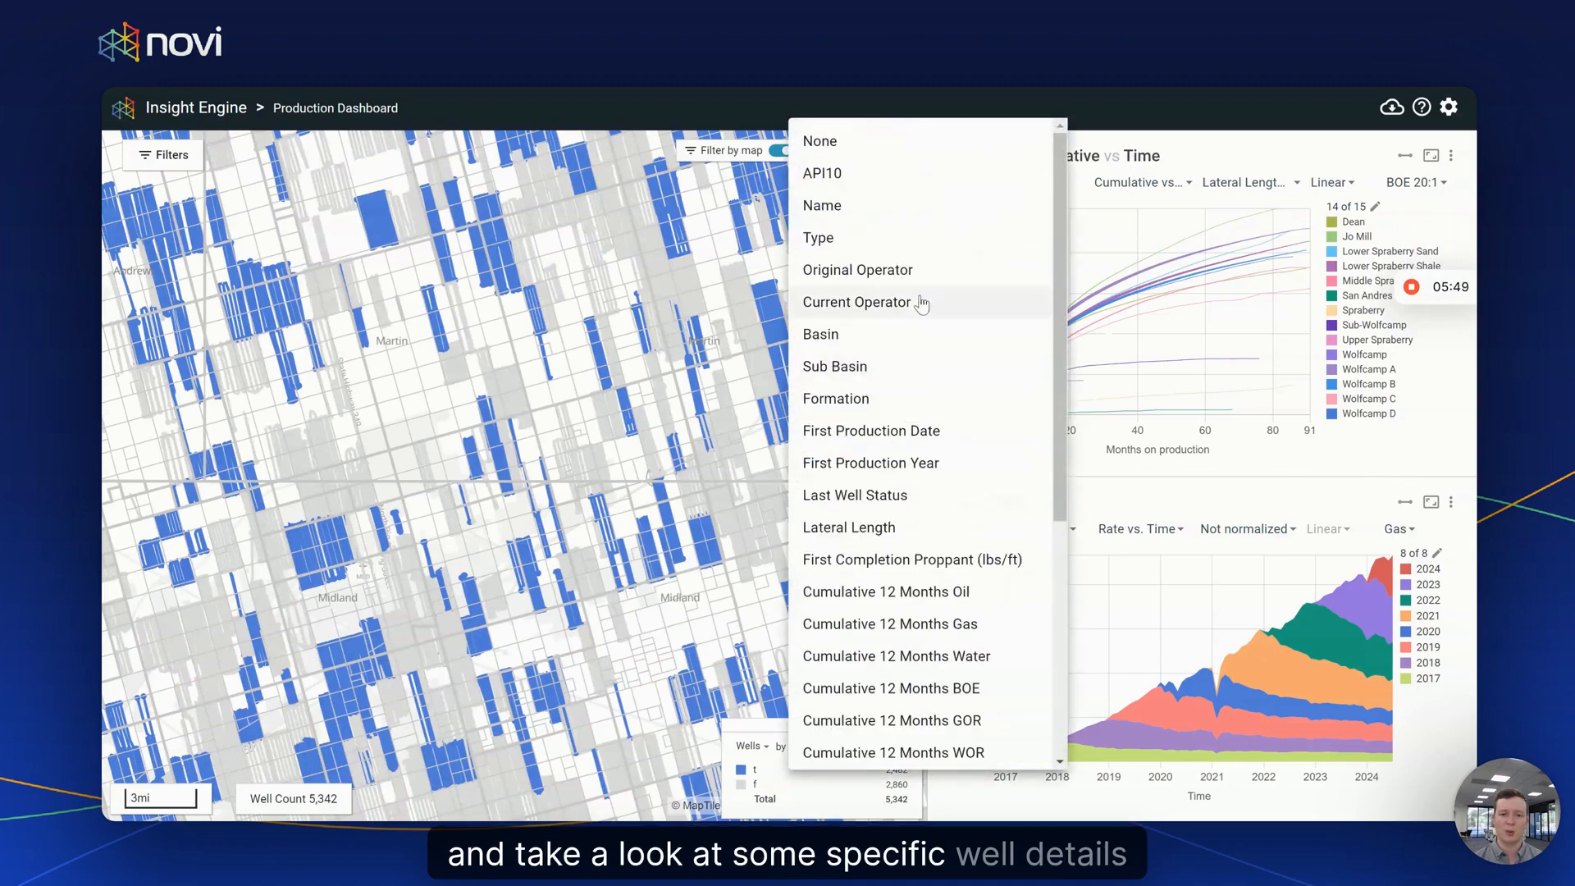
{"action": "left_click", "coordinate": [910, 397]}
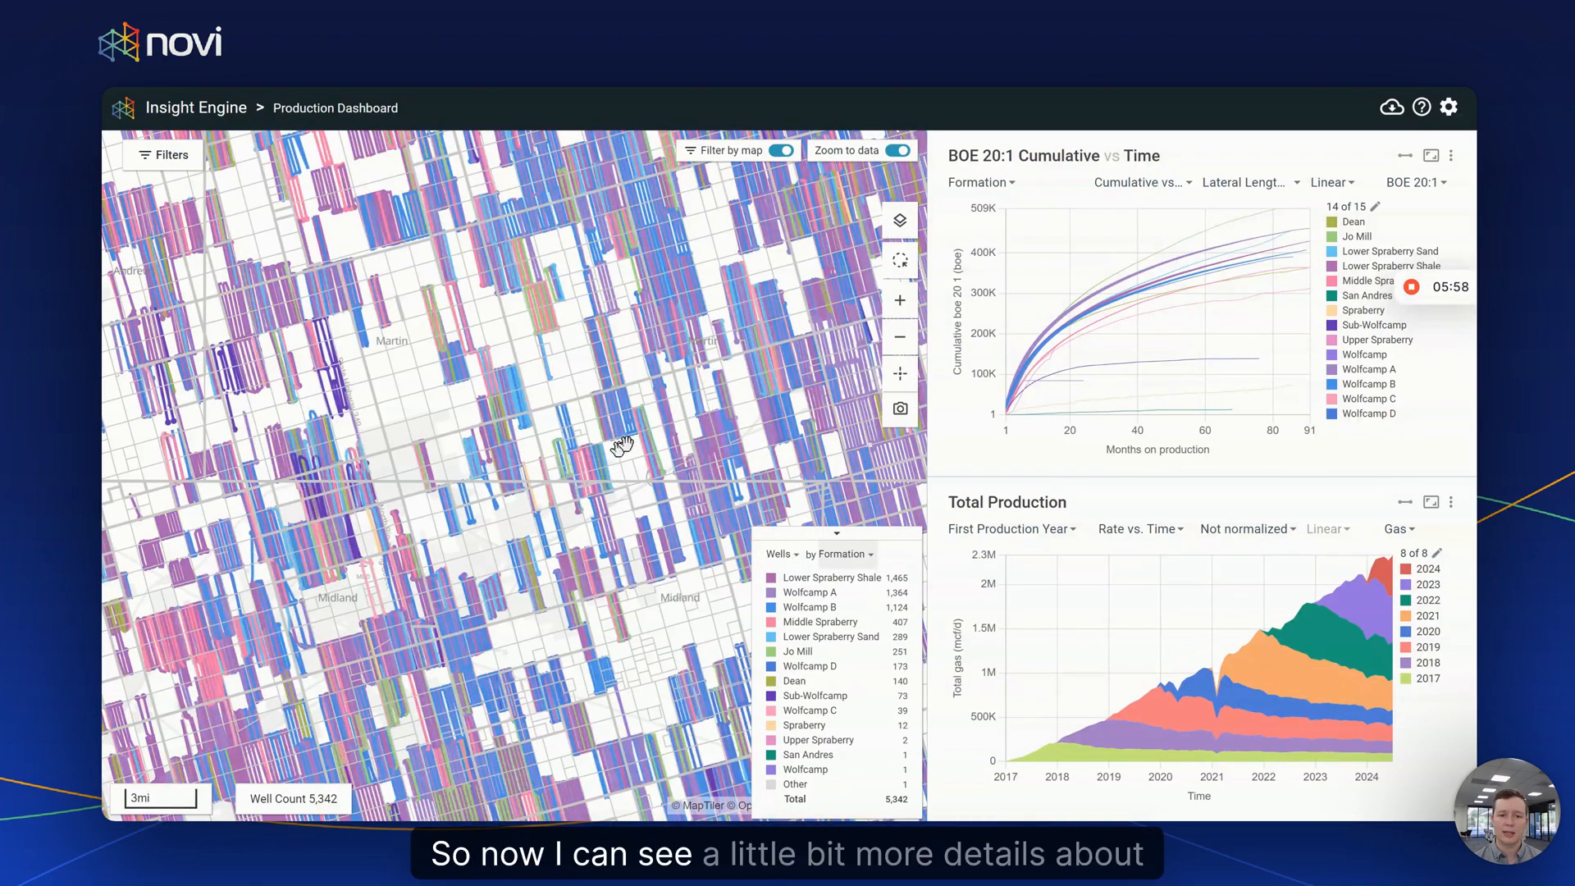
- Collapse the formation legend and open the well card for Diamondback SMITH JALONICK 16-21 C 1WB
{"action": "scroll", "coordinate": [506, 352], "scroll_direction": "up", "scroll_amount": 5}
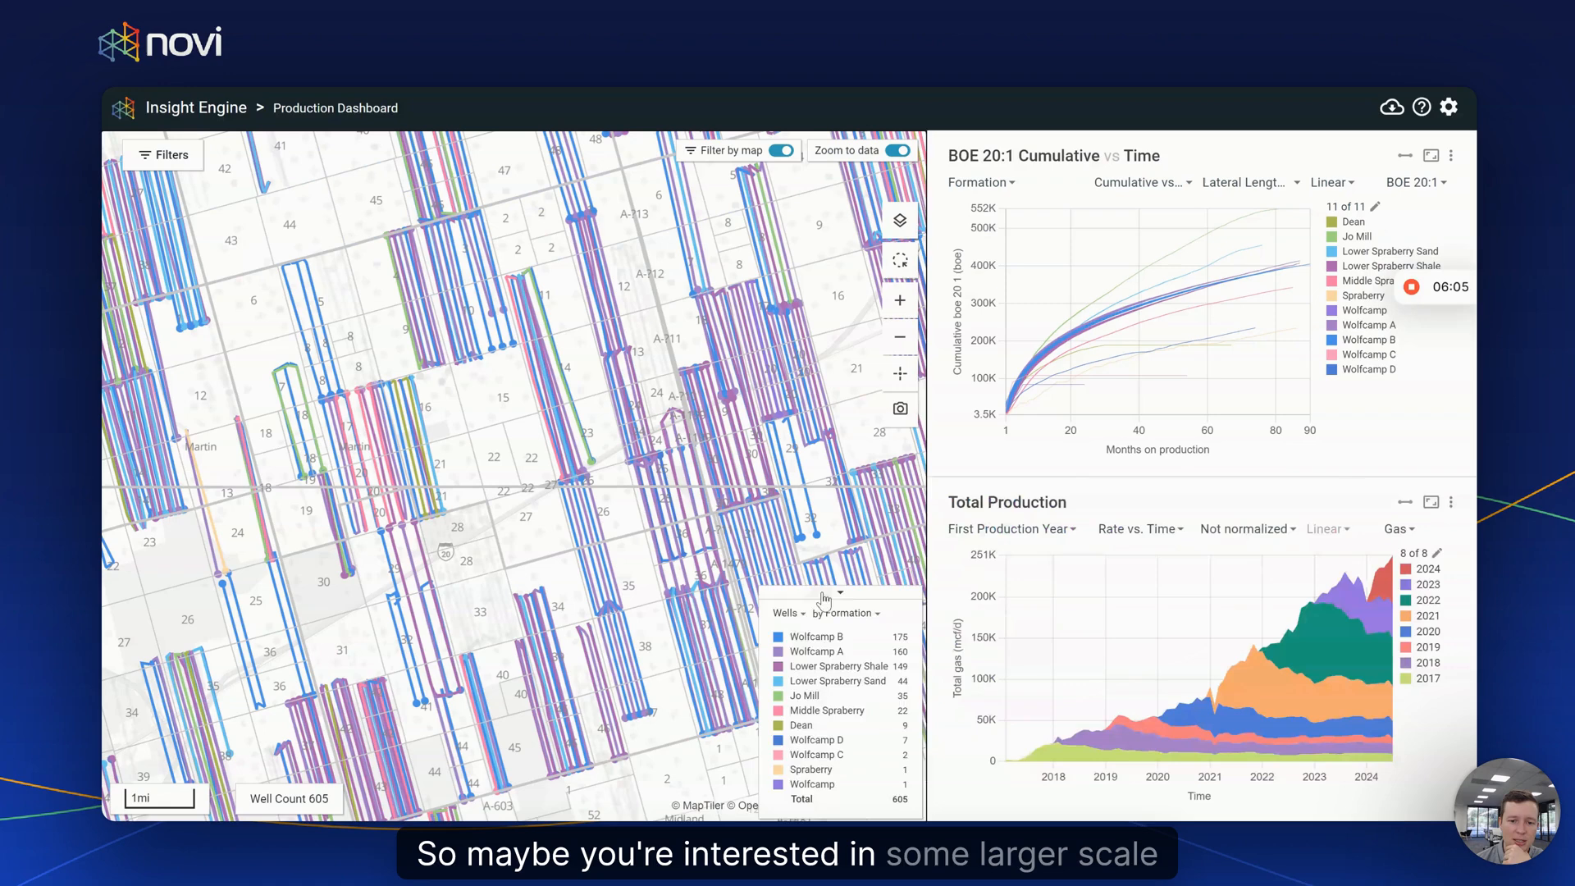
{"action": "left_click", "coordinate": [825, 598]}
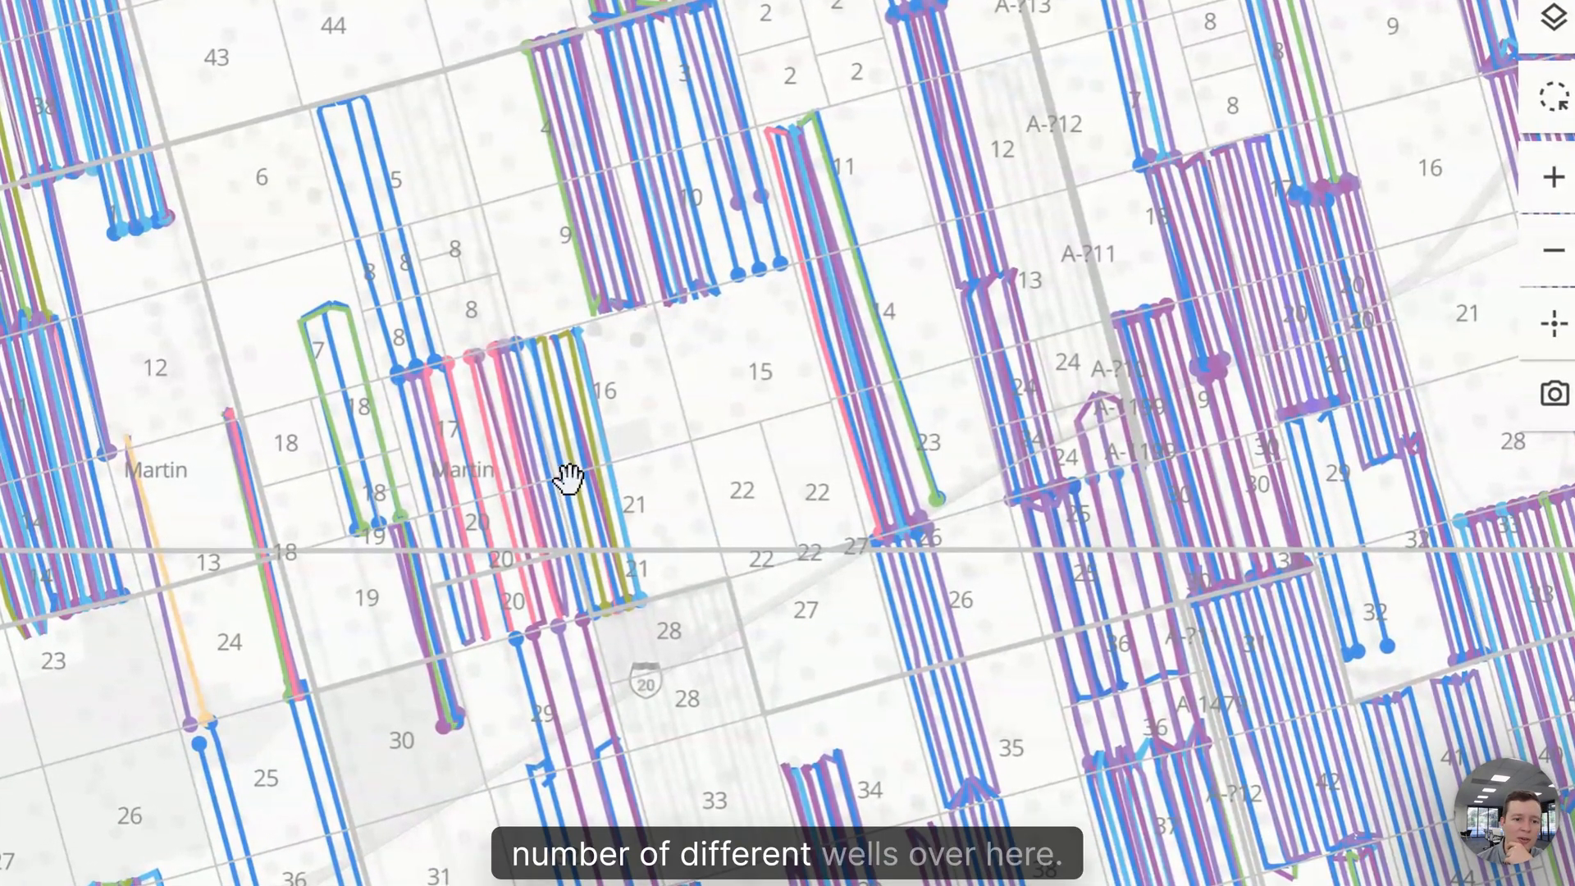
{"action": "left_click", "coordinate": [565, 489]}
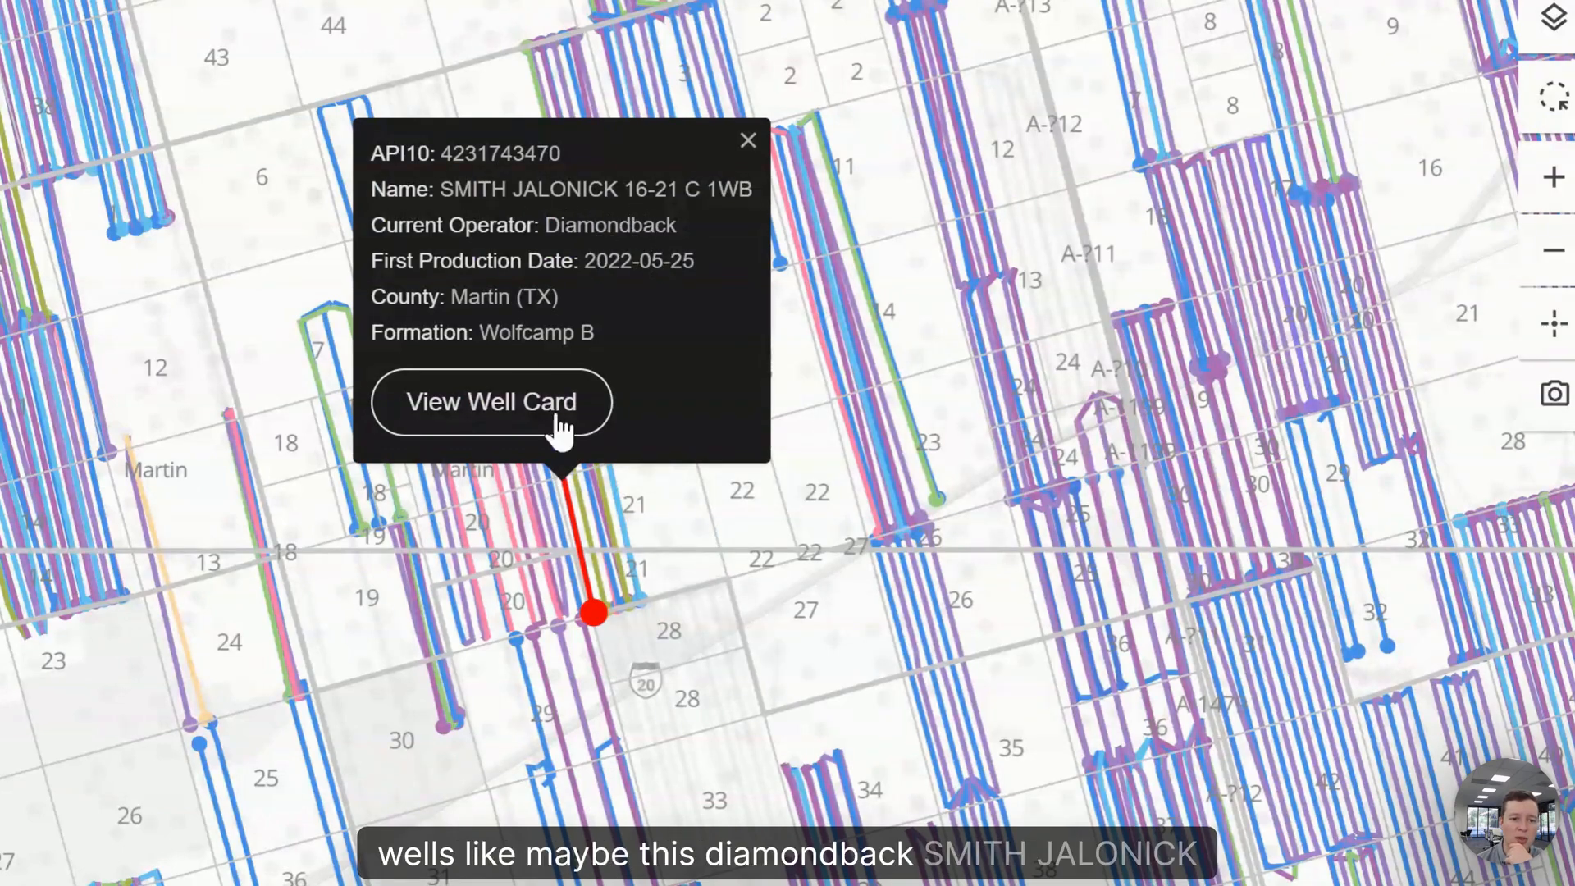
{"action": "left_click", "coordinate": [474, 428]}
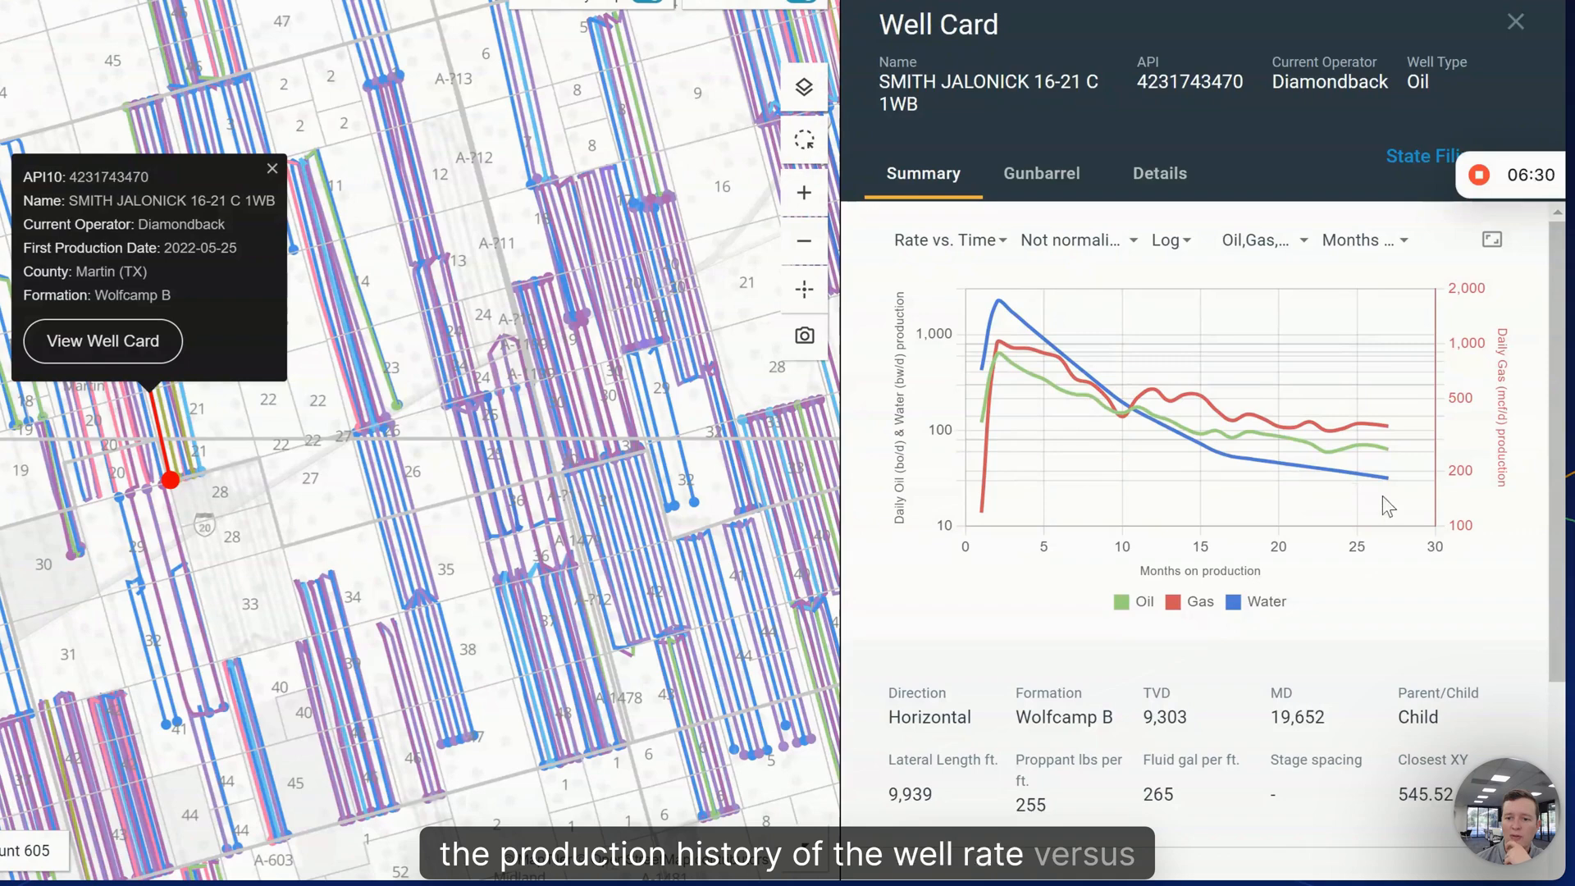
- Toggle the water curve off and on, scan the summary, and show the gunbarrel plot of nearby wells
{"action": "left_click", "coordinate": [1247, 603]}
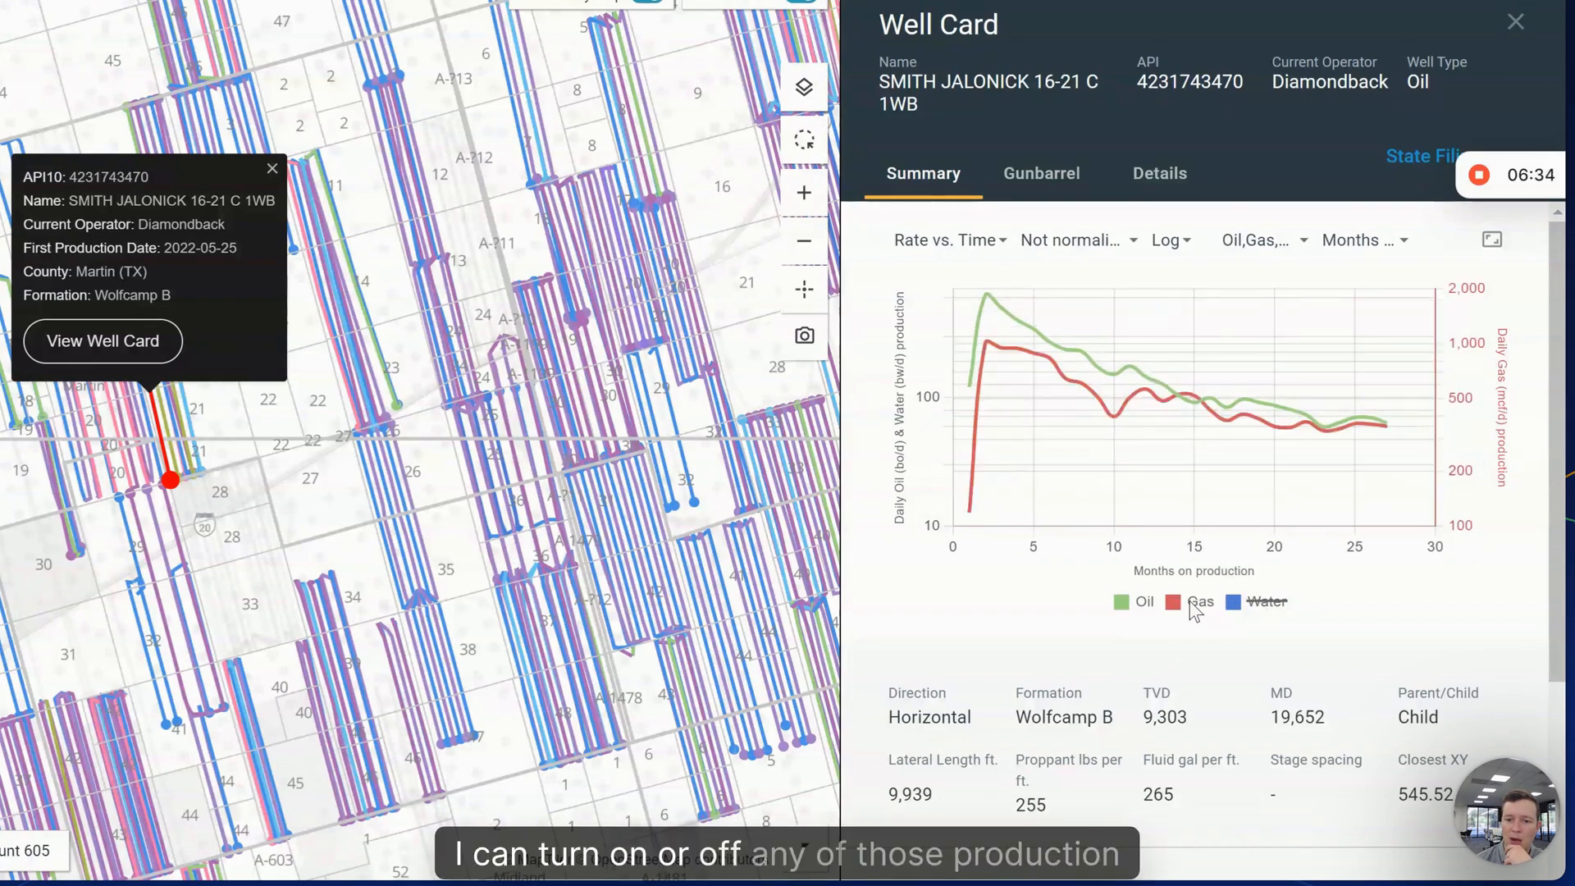
{"action": "left_click", "coordinate": [1253, 604]}
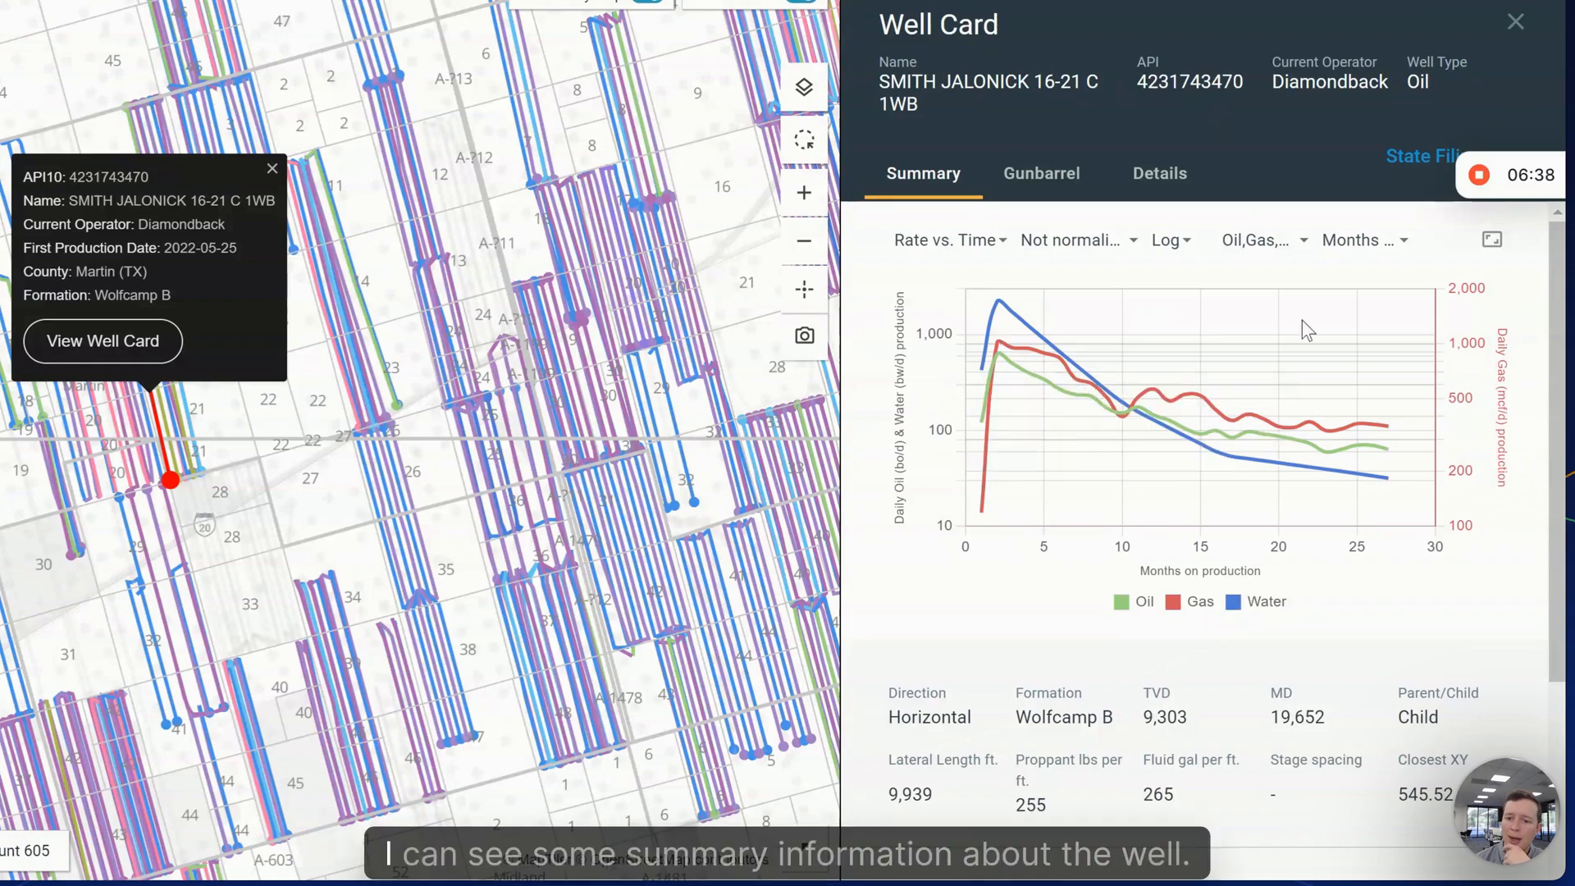
{"action": "scroll", "coordinate": [1221, 668], "scroll_direction": "down", "scroll_amount": 2}
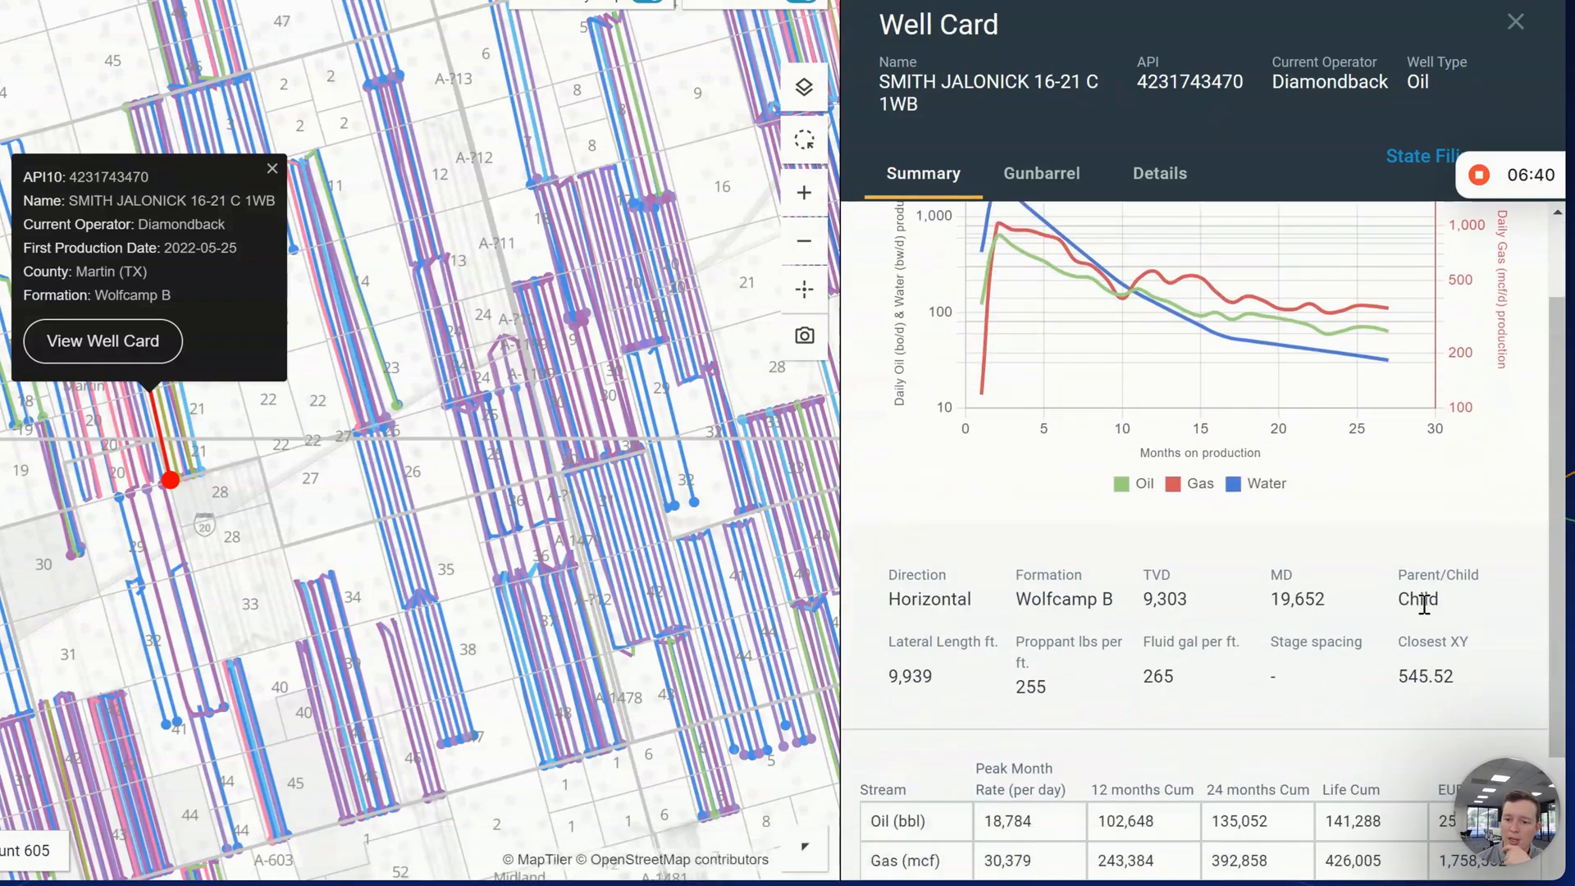
{"action": "scroll", "coordinate": [1004, 694], "scroll_direction": "down", "scroll_amount": 2}
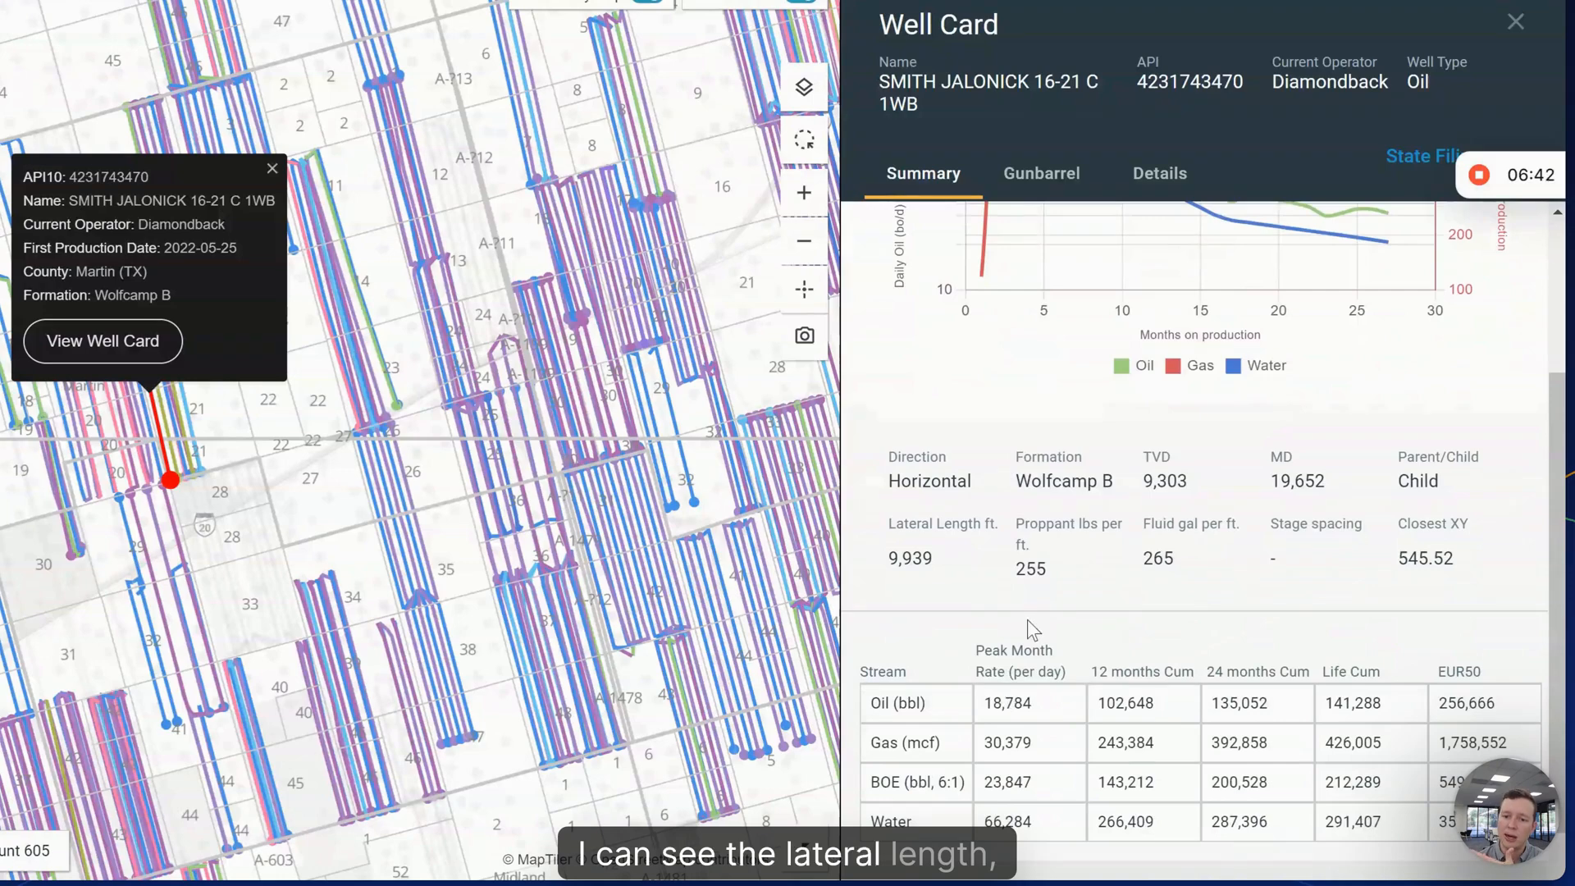
{"action": "scroll", "coordinate": [1032, 630], "scroll_direction": "down", "scroll_amount": 2}
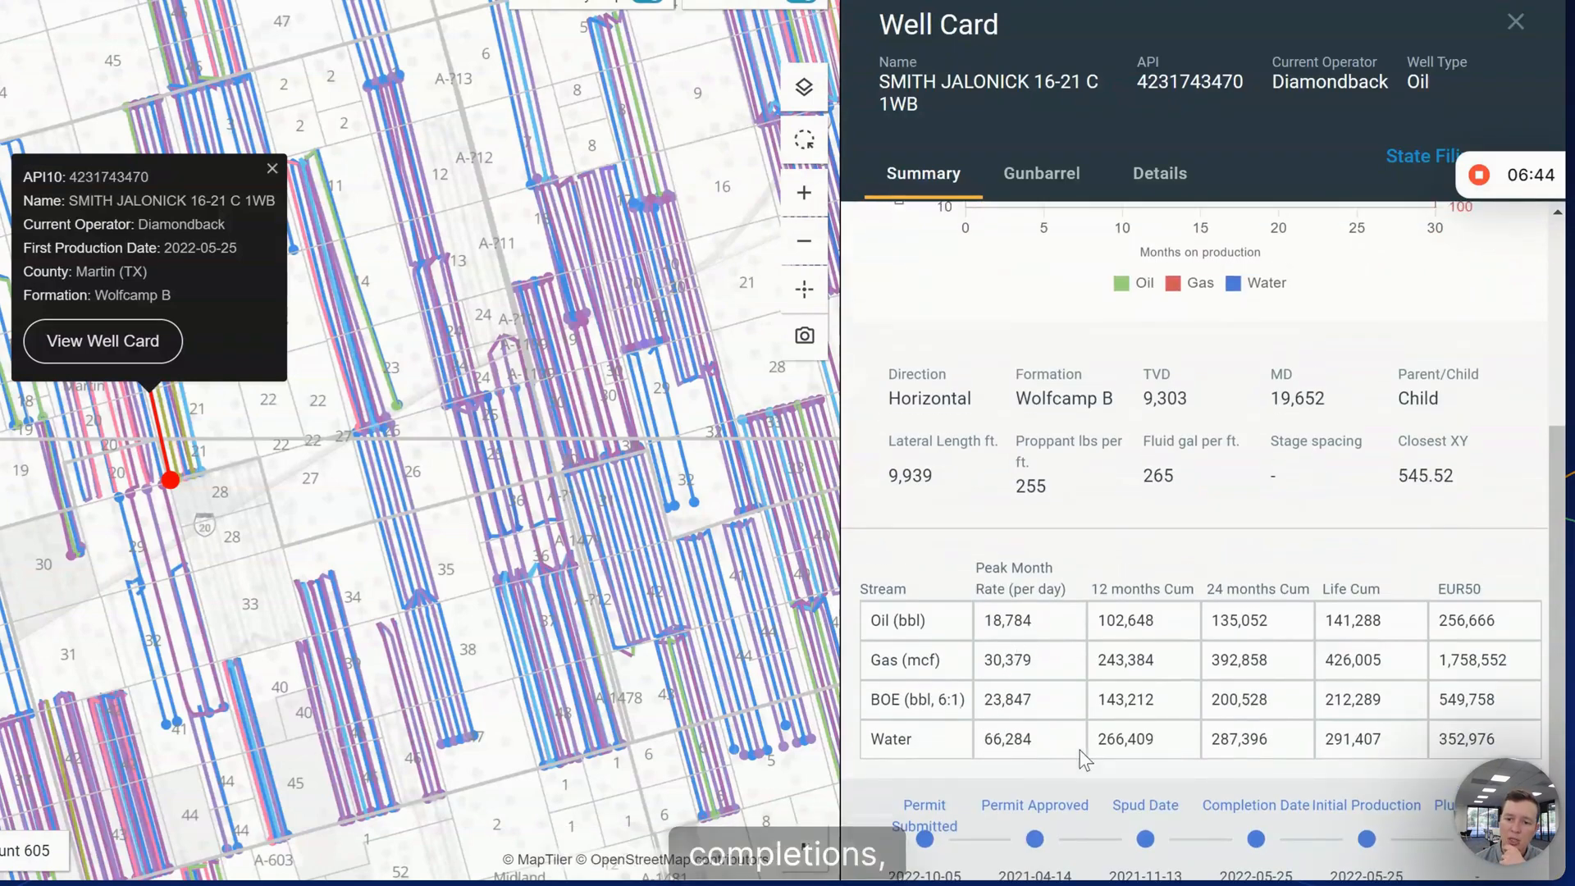
{"action": "scroll", "coordinate": [1080, 759], "scroll_direction": "up", "scroll_amount": 5}
{"action": "left_click", "coordinate": [1050, 170]}
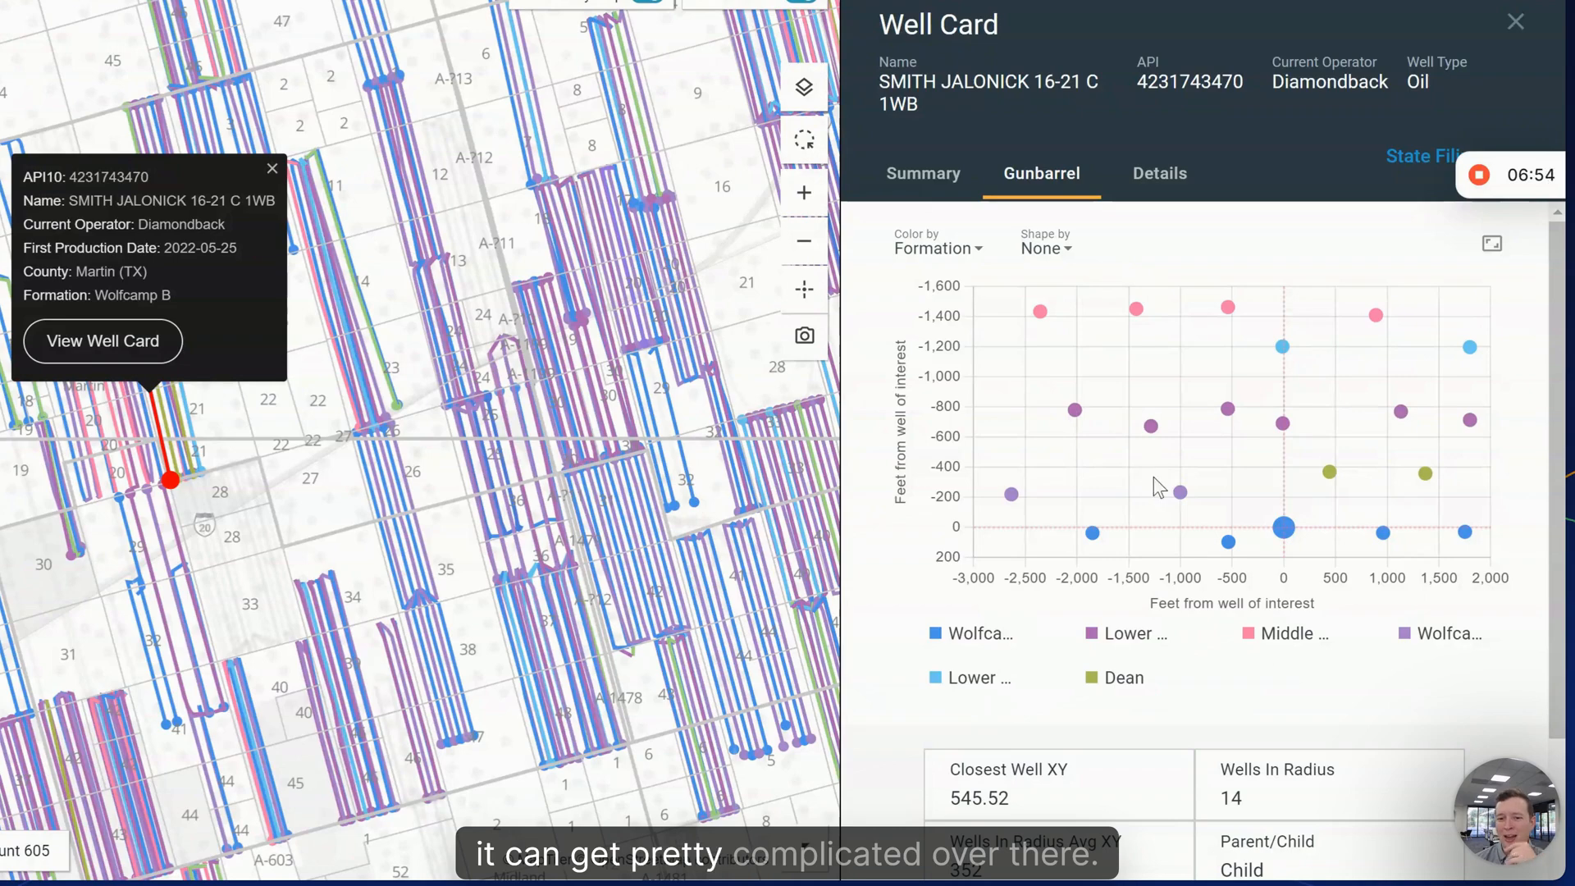
- Colour the gunbarrel wells by First Production Year, then switch the well card to Details
{"action": "left_click", "coordinate": [932, 250]}
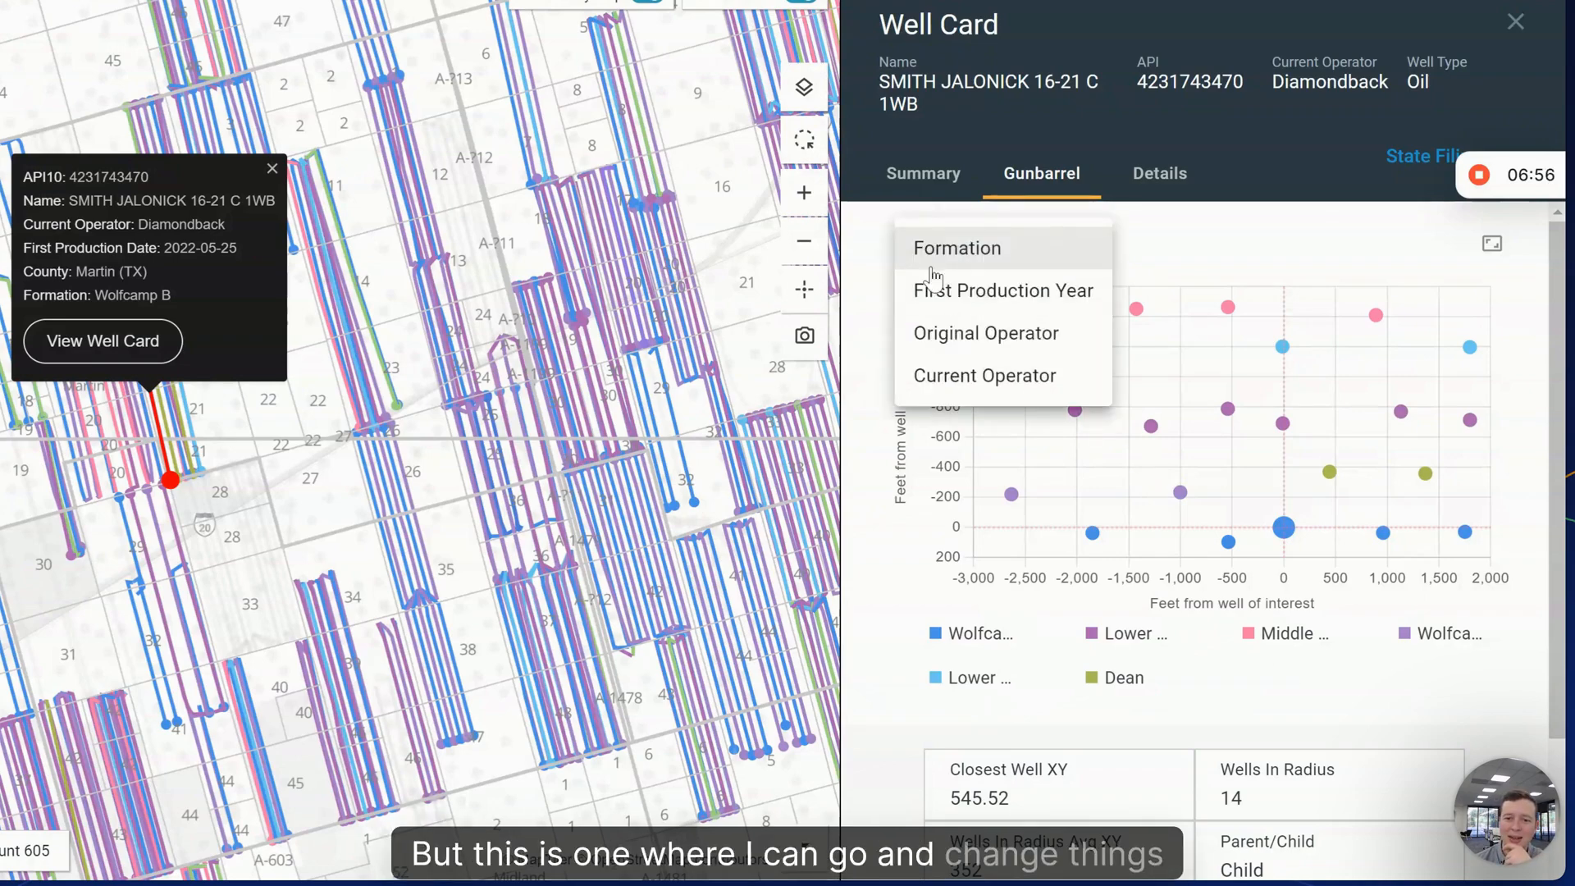
{"action": "left_click", "coordinate": [971, 377]}
{"action": "left_click", "coordinate": [923, 173]}
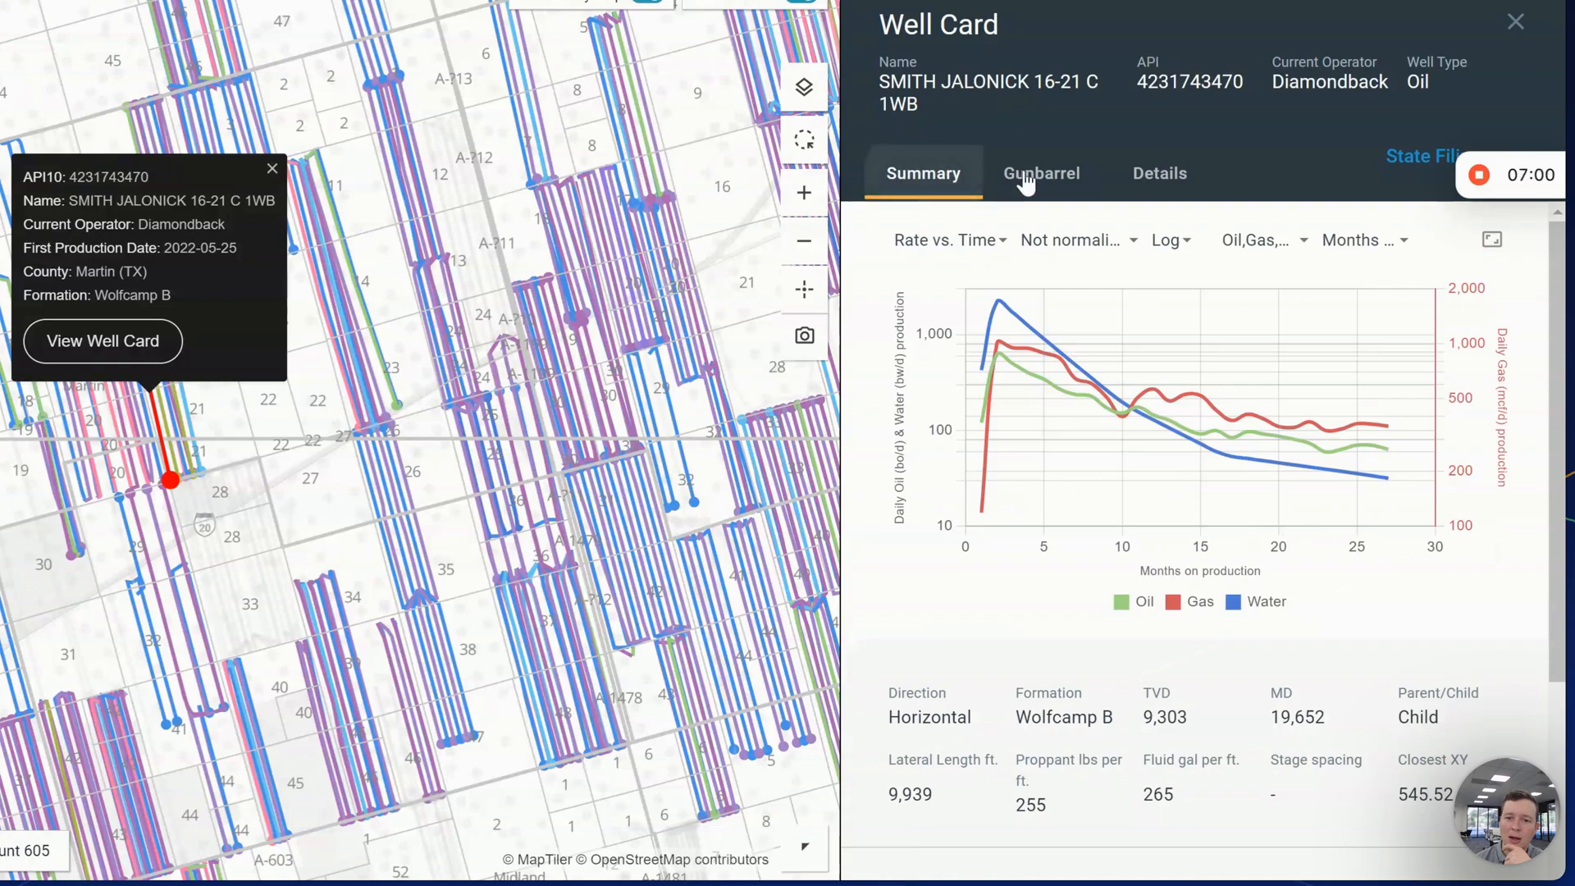
{"action": "left_click", "coordinate": [1025, 182]}
{"action": "left_click", "coordinate": [939, 246]}
{"action": "left_click", "coordinate": [993, 164]}
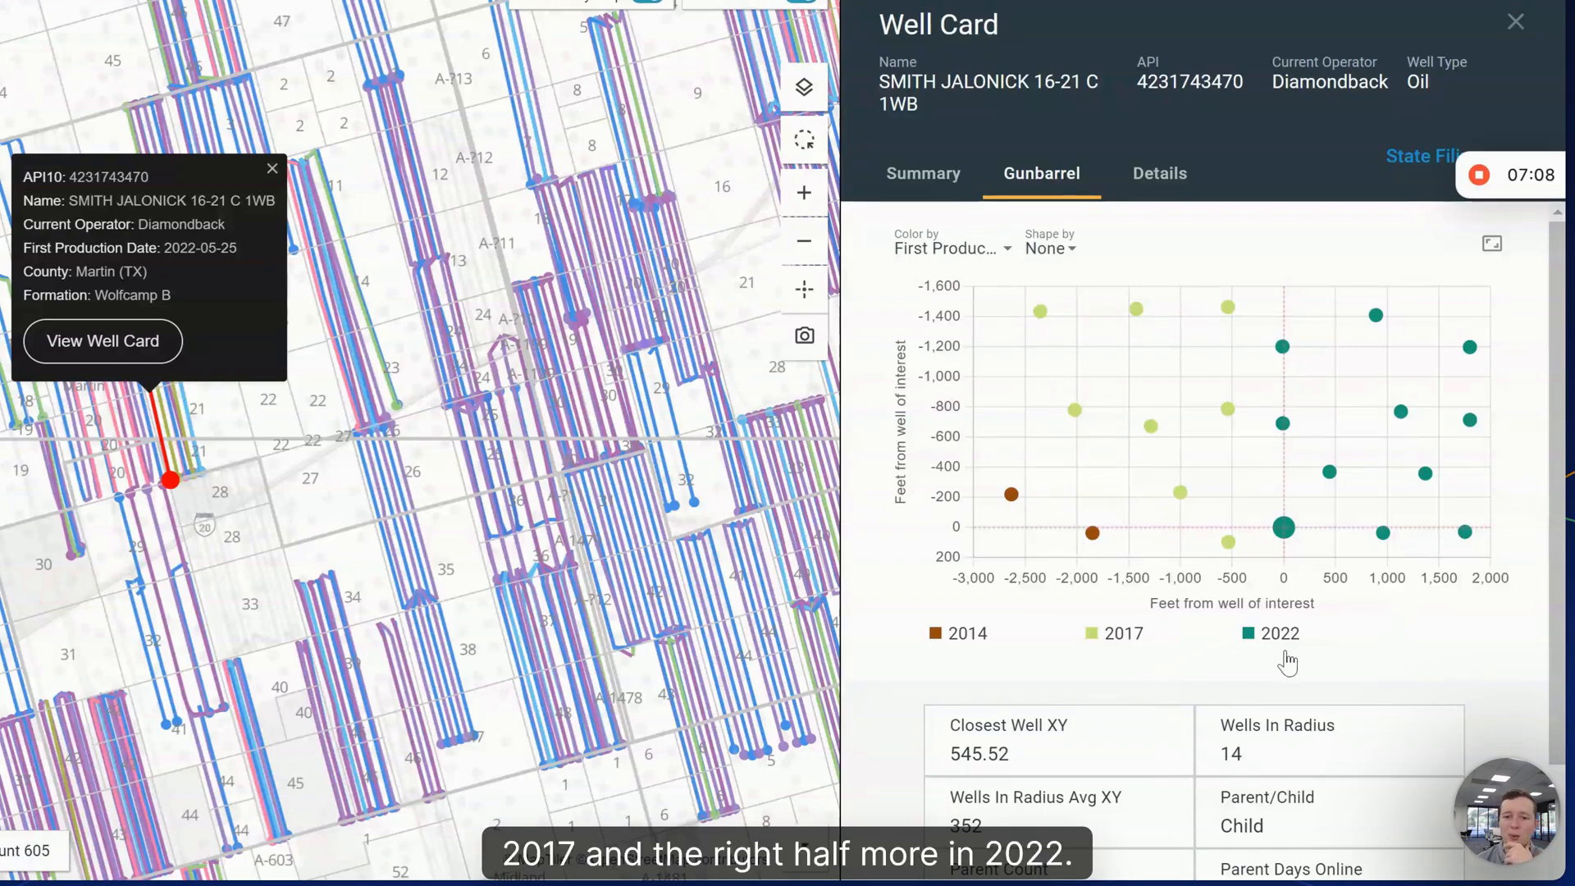
{"action": "scroll", "coordinate": [1234, 624], "scroll_direction": "down", "scroll_amount": 2}
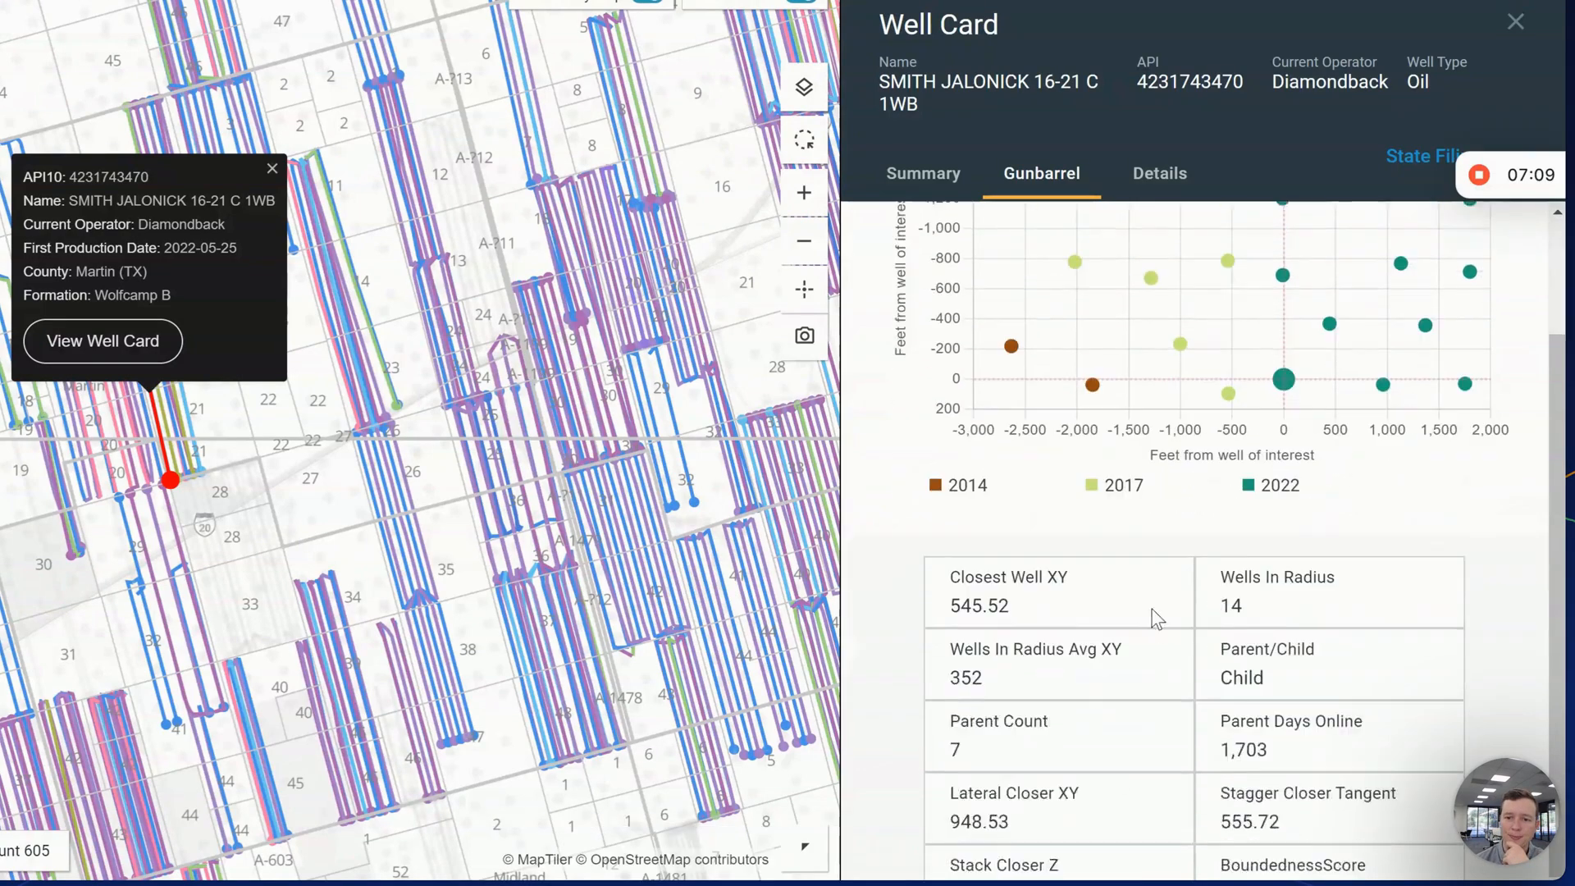
{"action": "left_click", "coordinate": [1173, 174]}
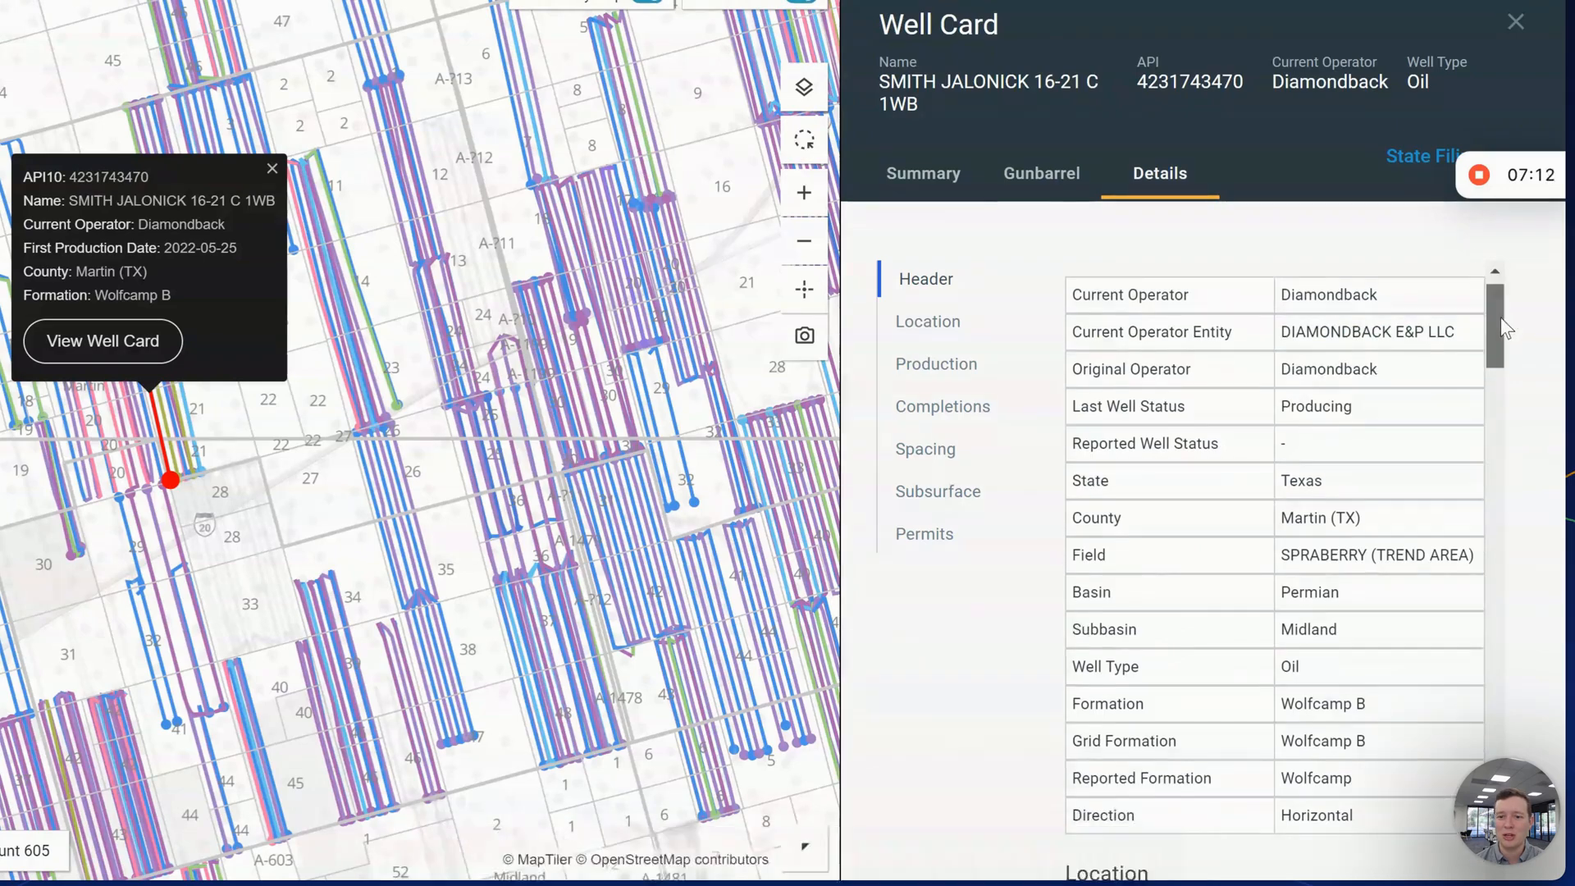
- Review the Location and Production details, then open the State Filings for API 317-43470
{"action": "left_click_drag", "start_coordinate": [1499, 319], "coordinate": [1490, 729]}
{"action": "left_click", "coordinate": [956, 349]}
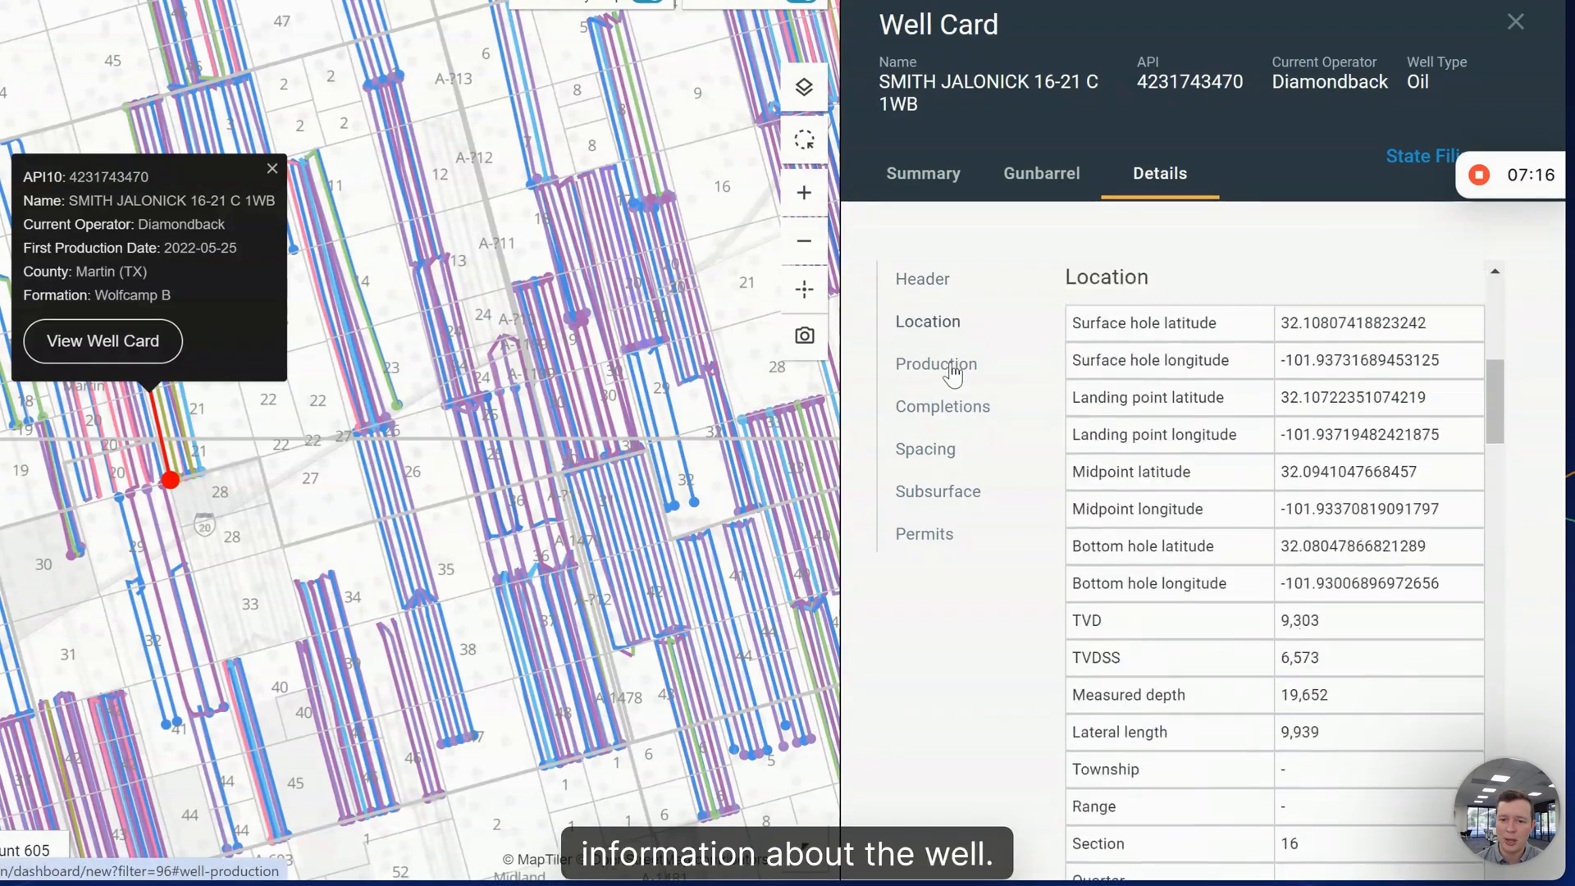
{"action": "left_click", "coordinate": [952, 362]}
{"action": "scroll", "coordinate": [1114, 577], "scroll_direction": "down", "scroll_amount": 1}
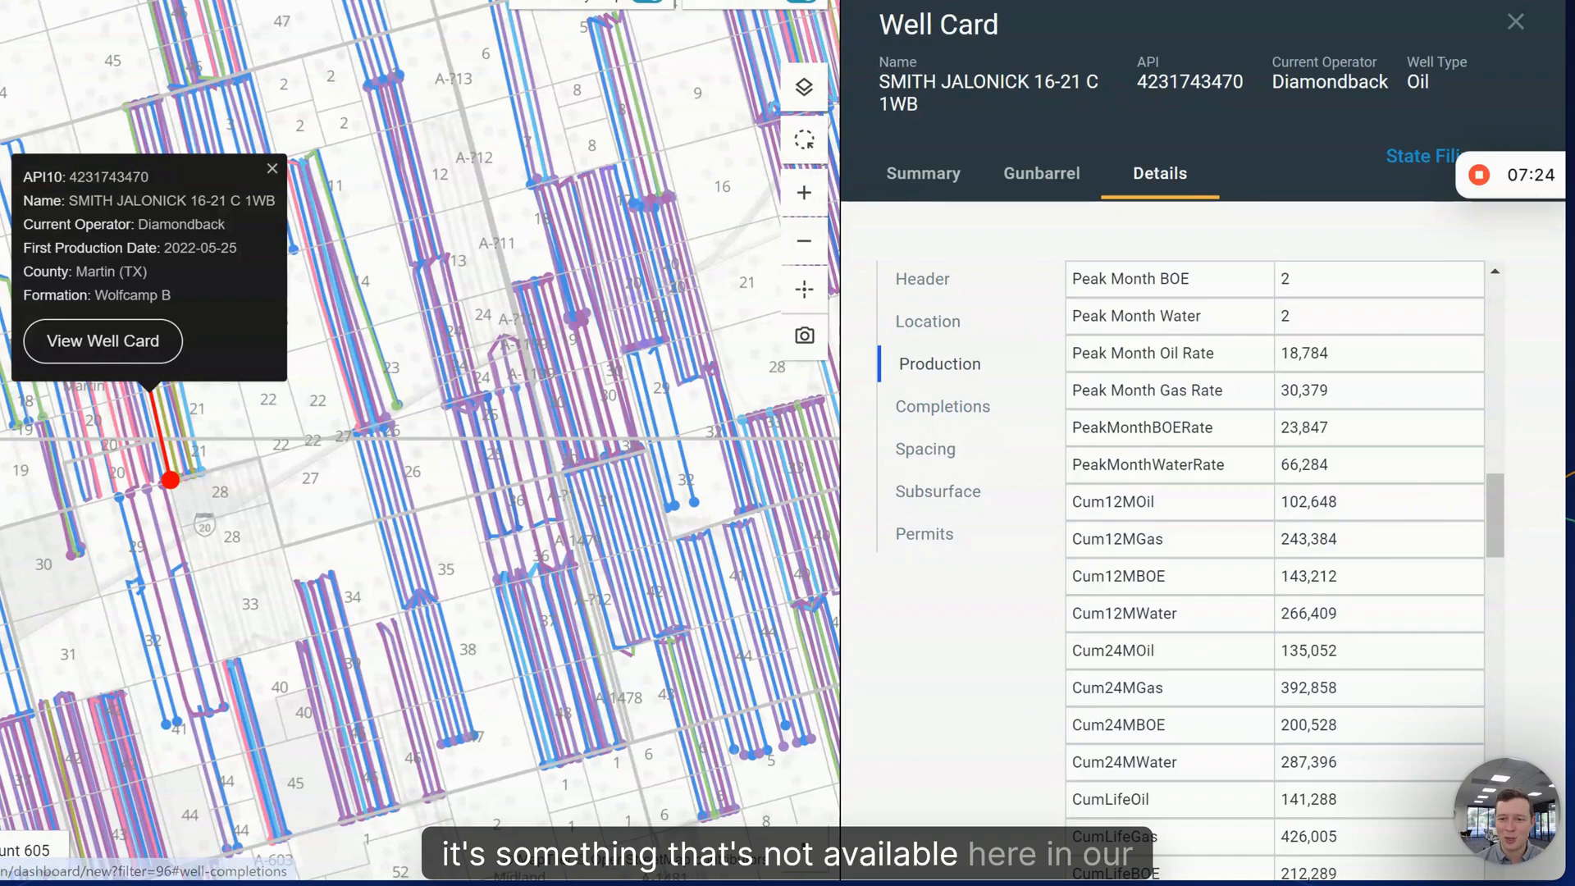
{"action": "left_click", "coordinate": [1394, 160]}
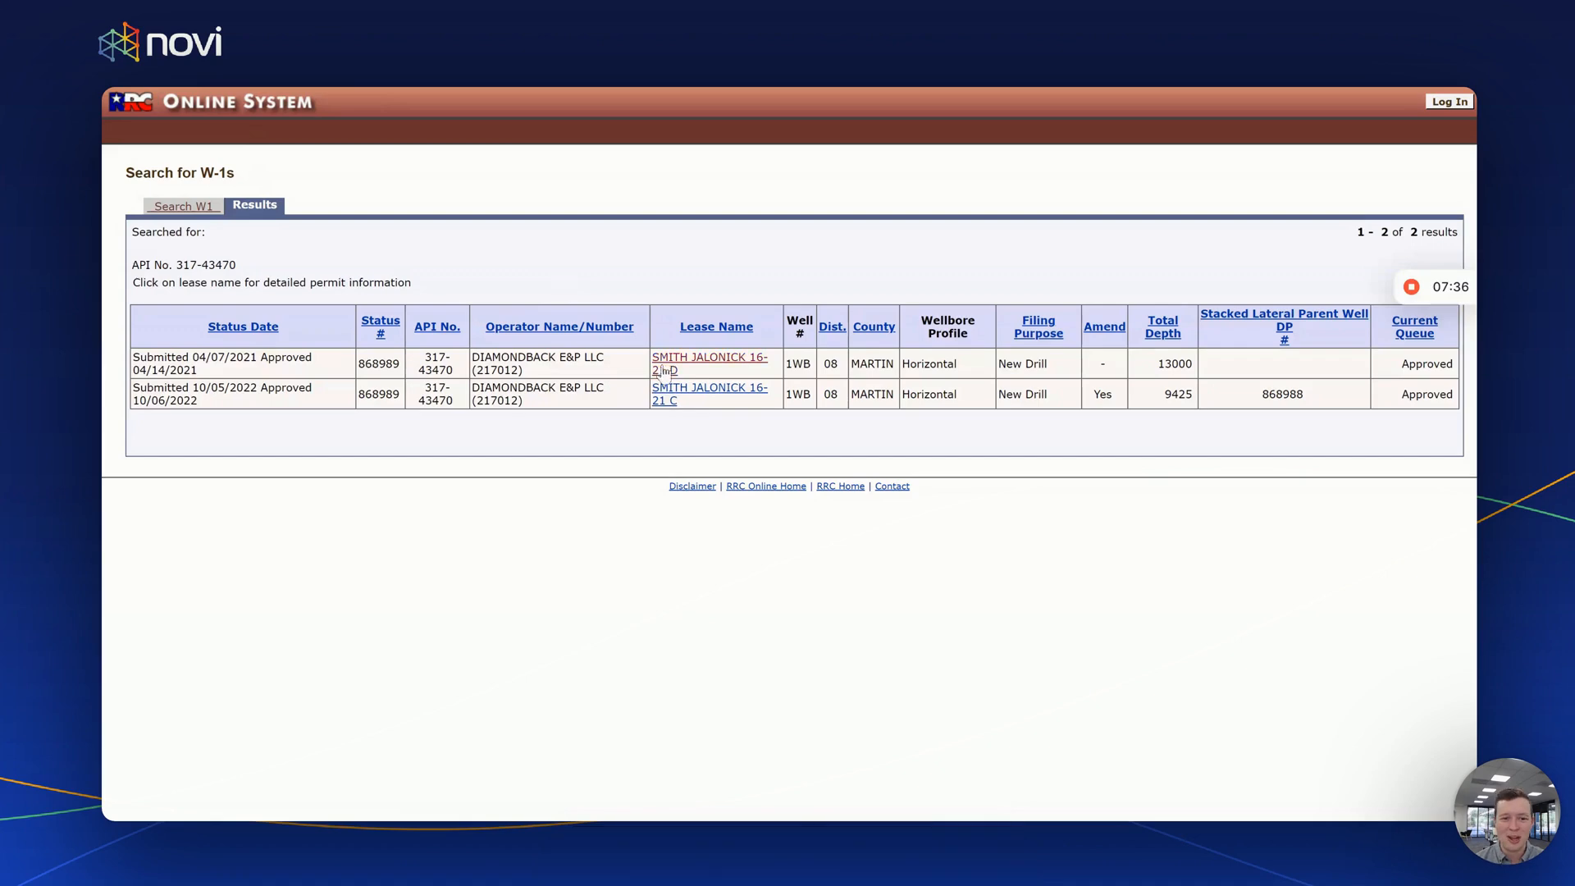
- View the current W-1 permit for SMITH JALONICK 16-21 D, then close the well card in Insight Engine
{"action": "left_click", "coordinate": [689, 368]}
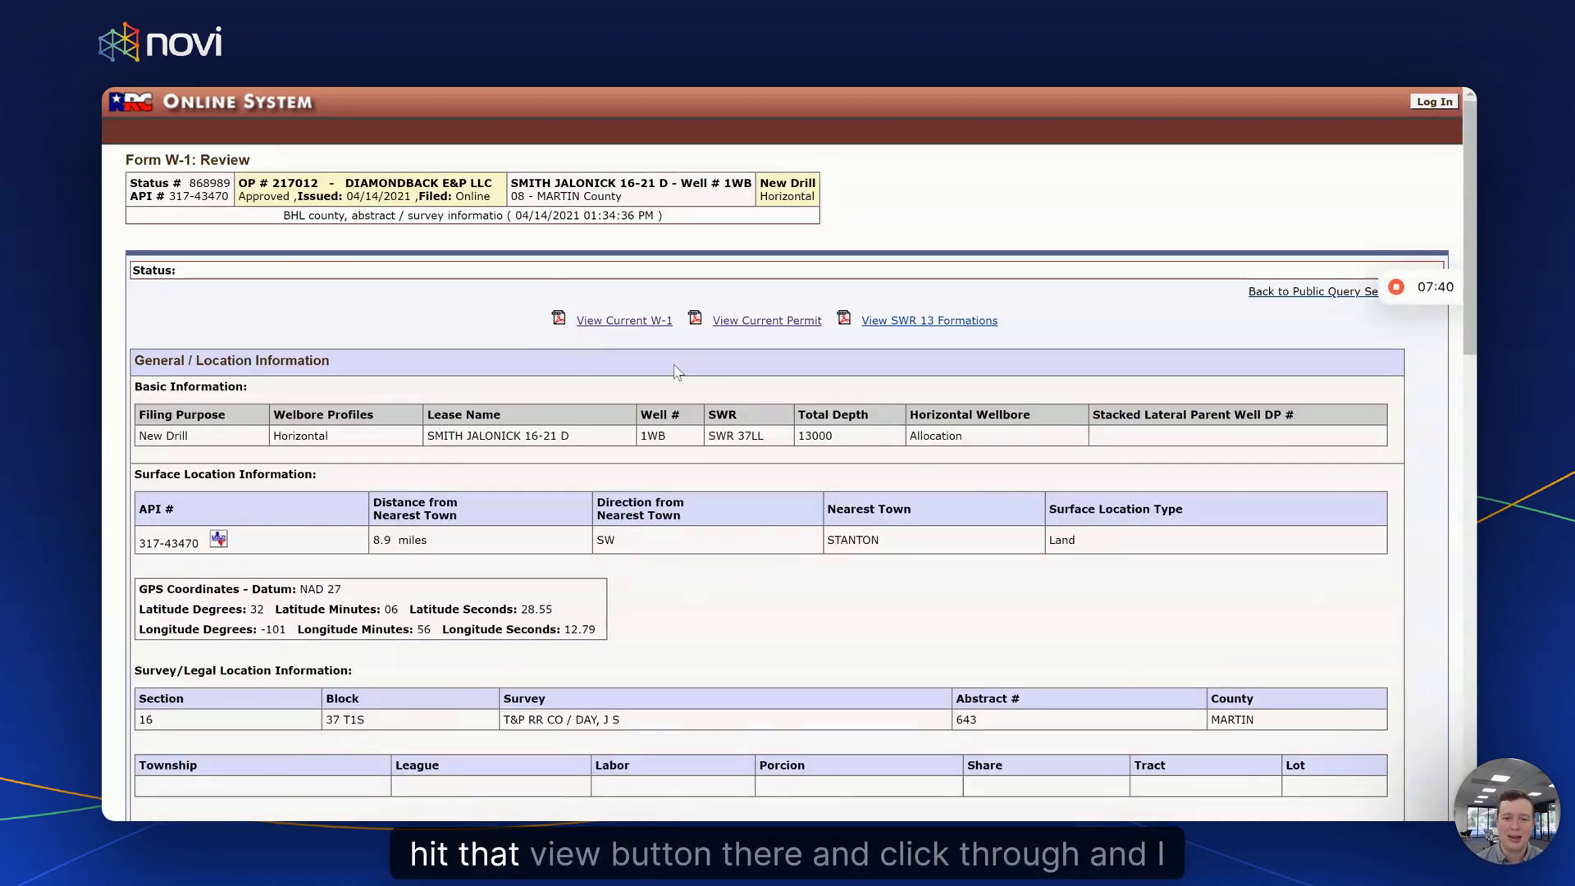
{"action": "left_click", "coordinate": [655, 325]}
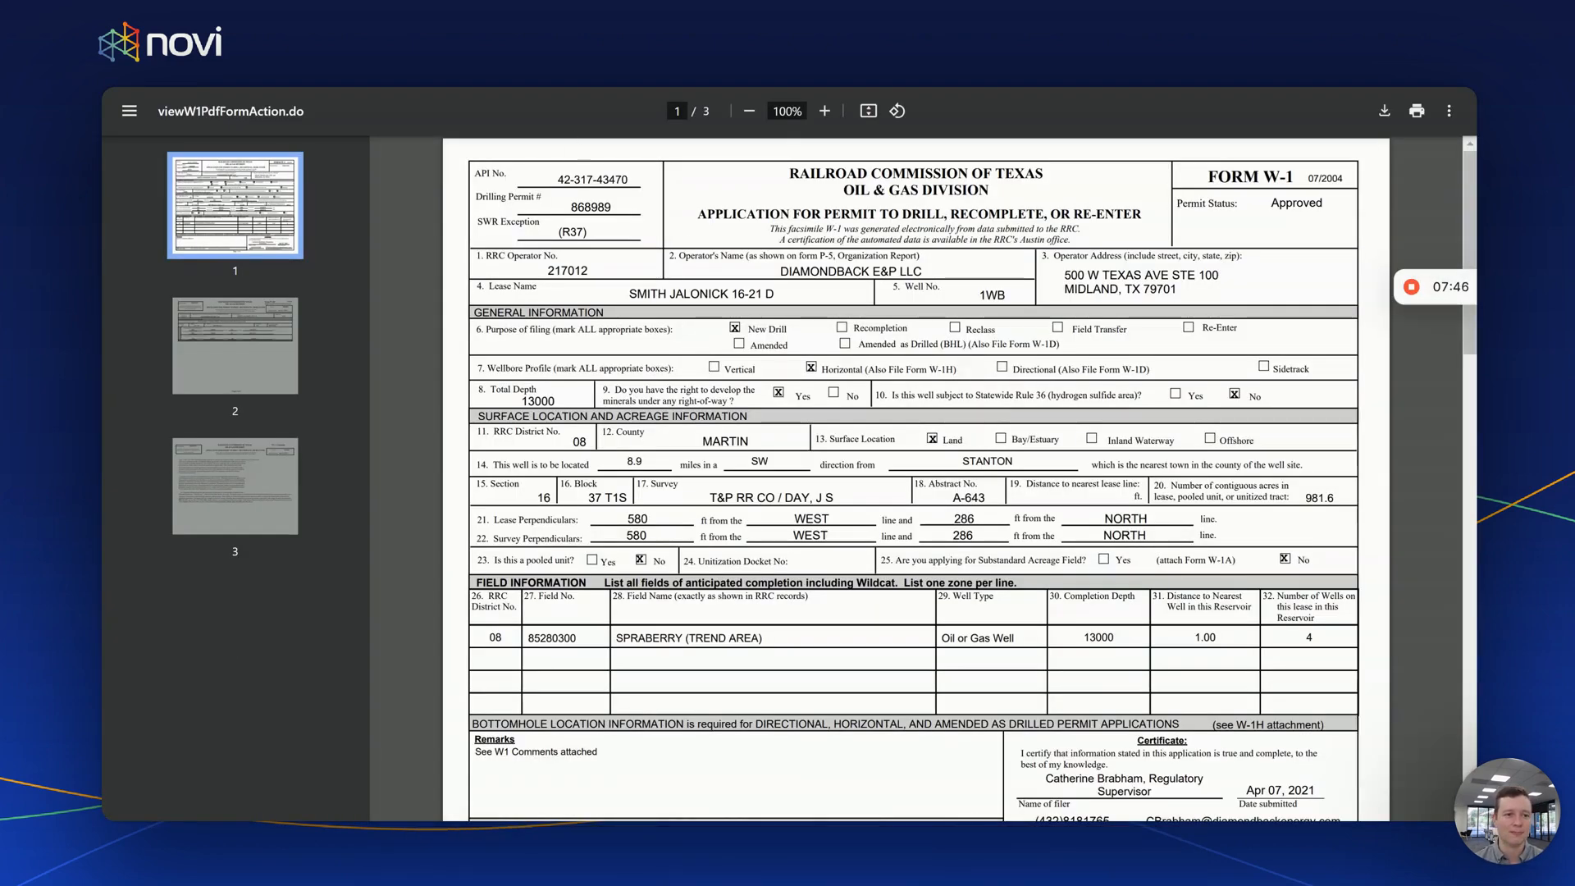
{"action": "key", "text": "ctrl+shift+Tab"}
{"action": "left_click", "coordinate": [1439, 174]}
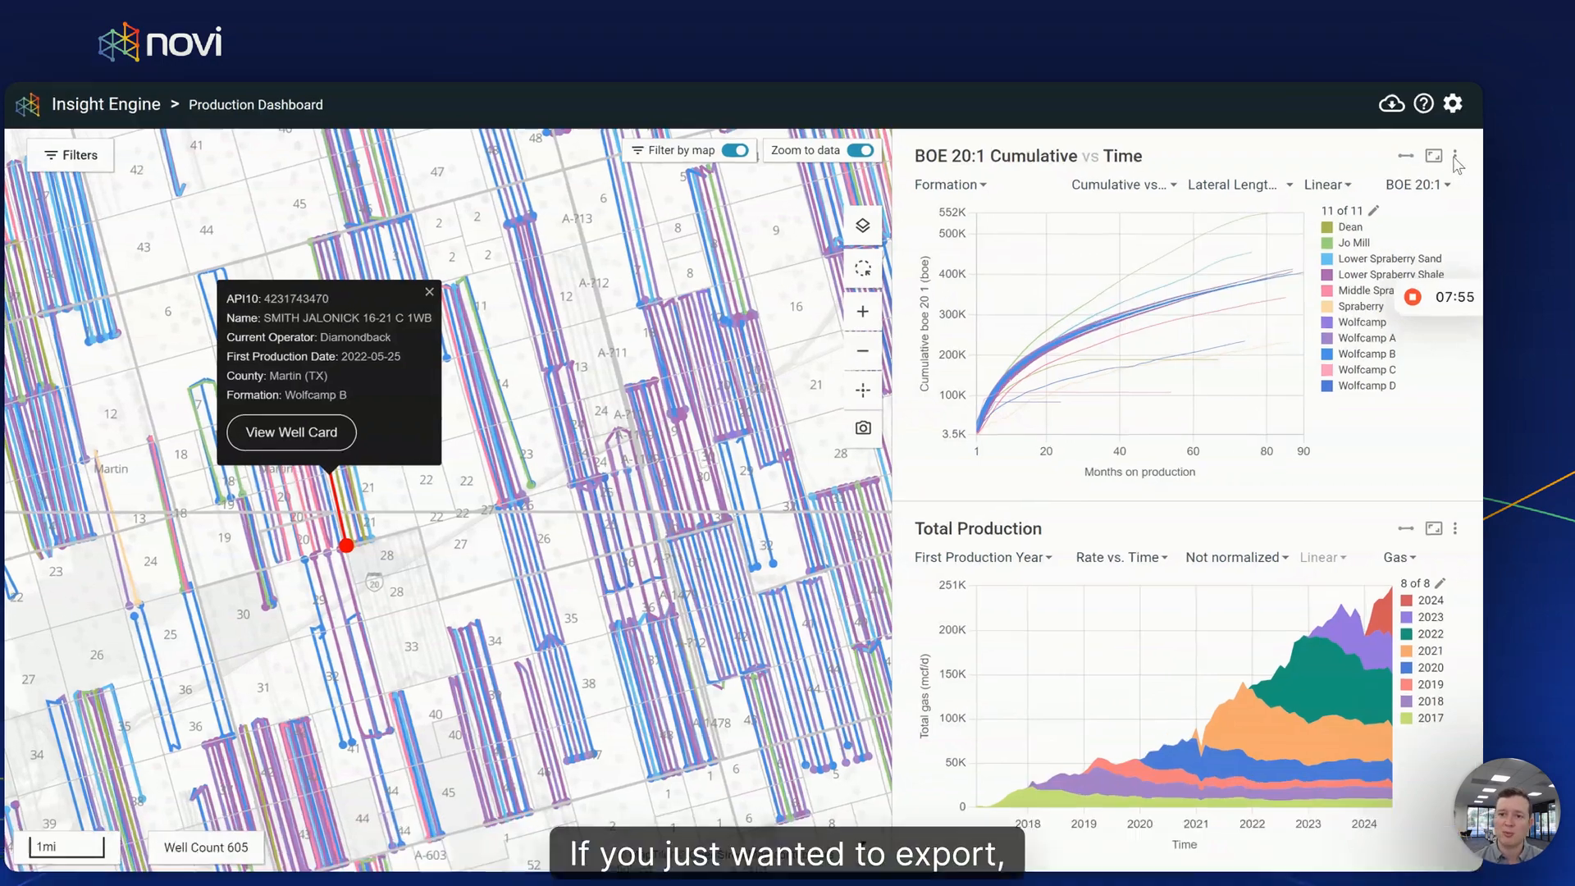
- Download the Total Production chart data as CSV and bring up the Export Data panel
{"action": "left_click", "coordinate": [1453, 157]}
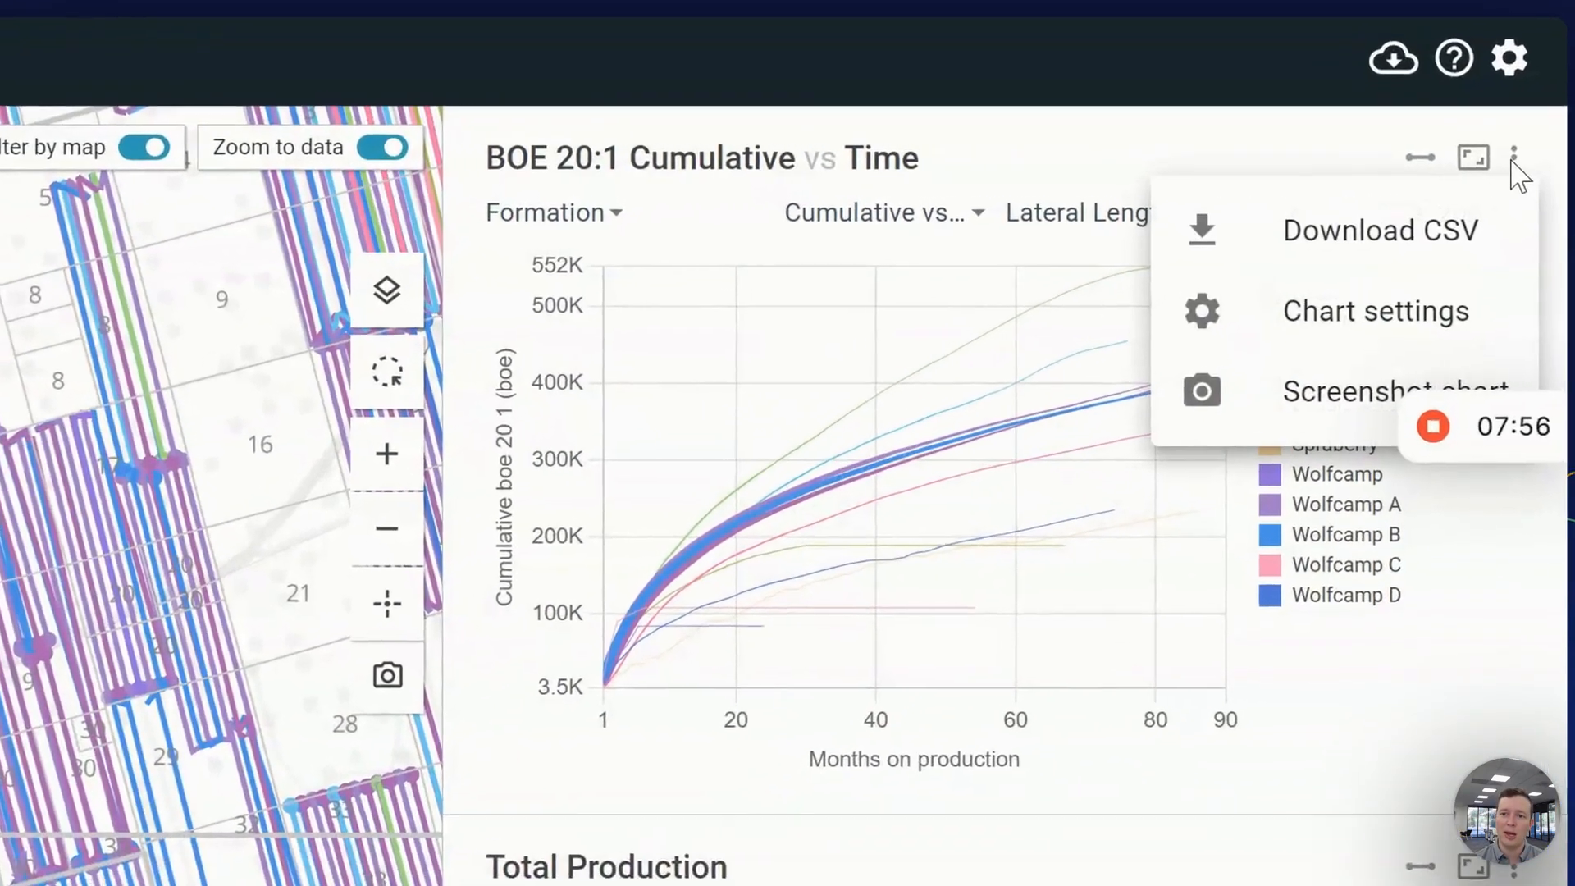
{"action": "left_click", "coordinate": [1345, 337]}
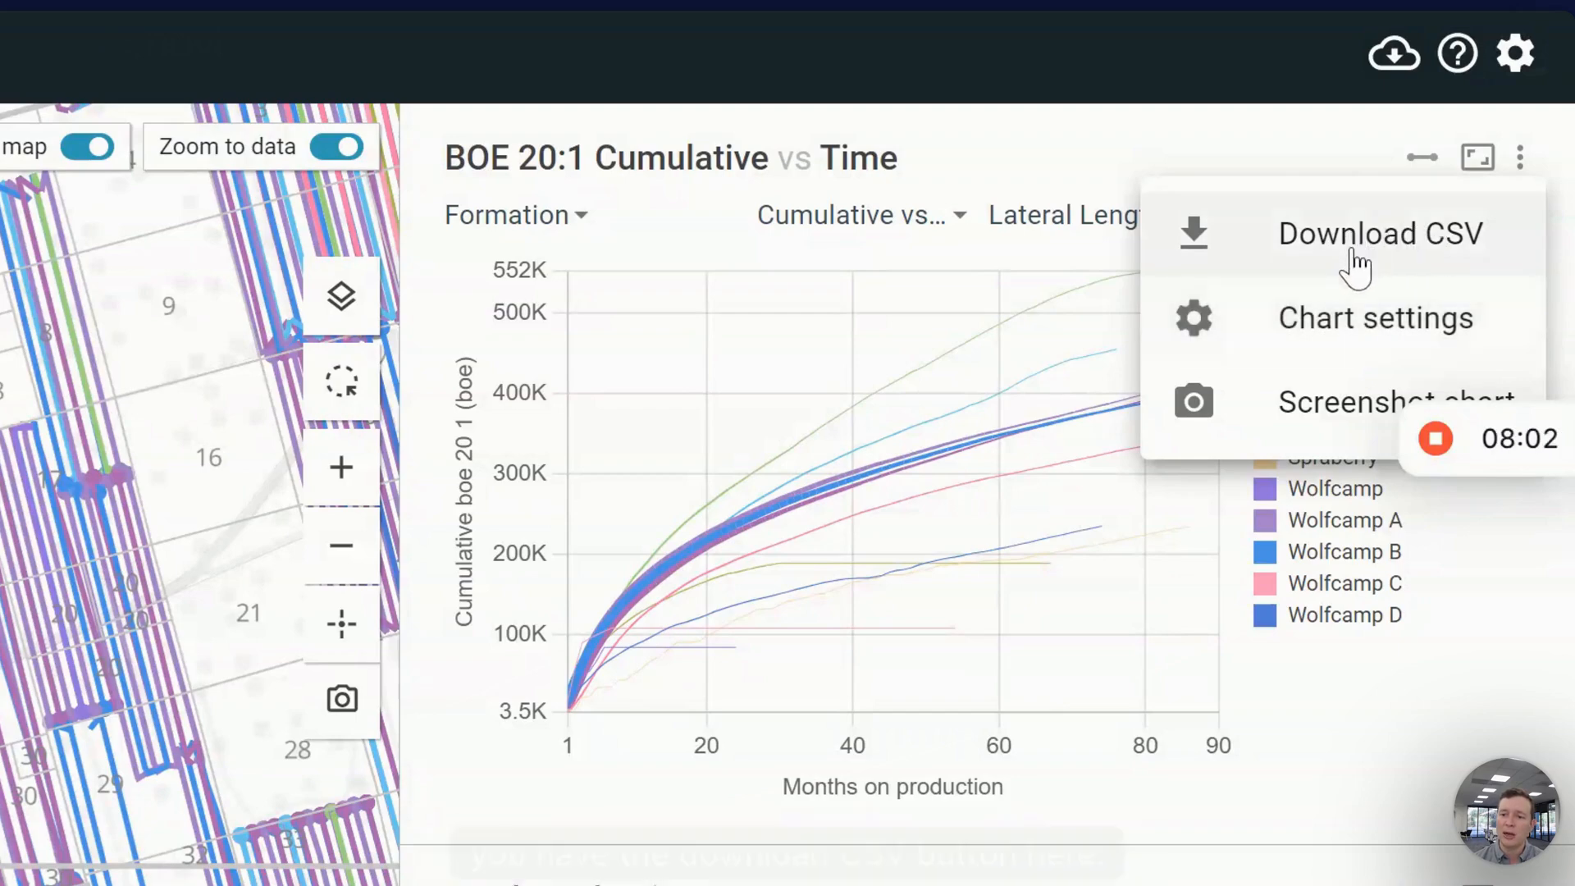
{"action": "left_click", "coordinate": [1040, 352]}
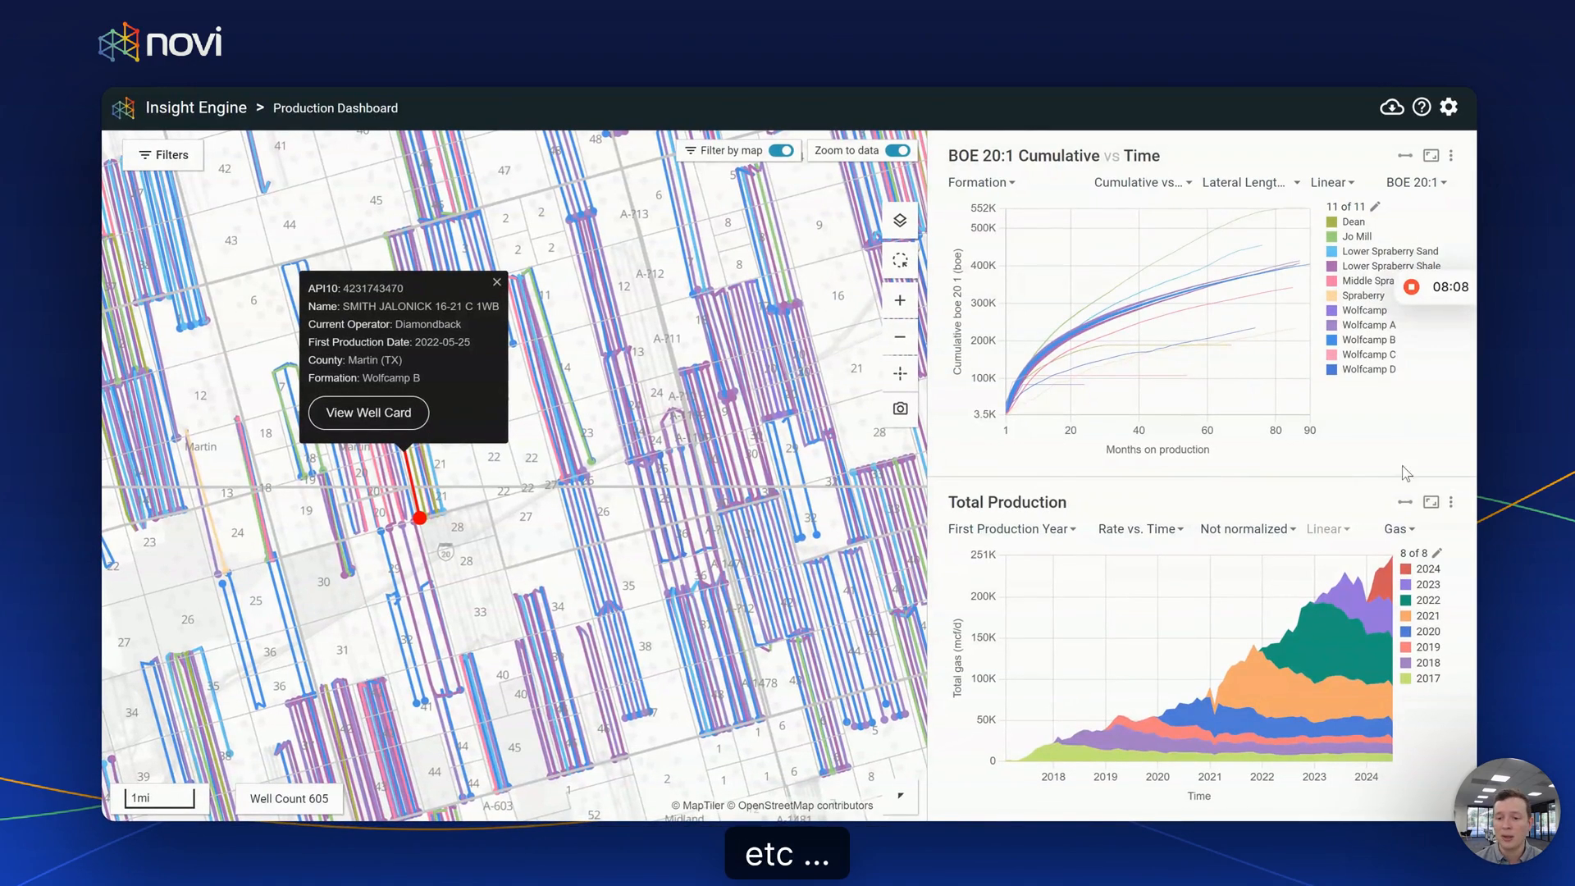
{"action": "left_click", "coordinate": [1451, 502]}
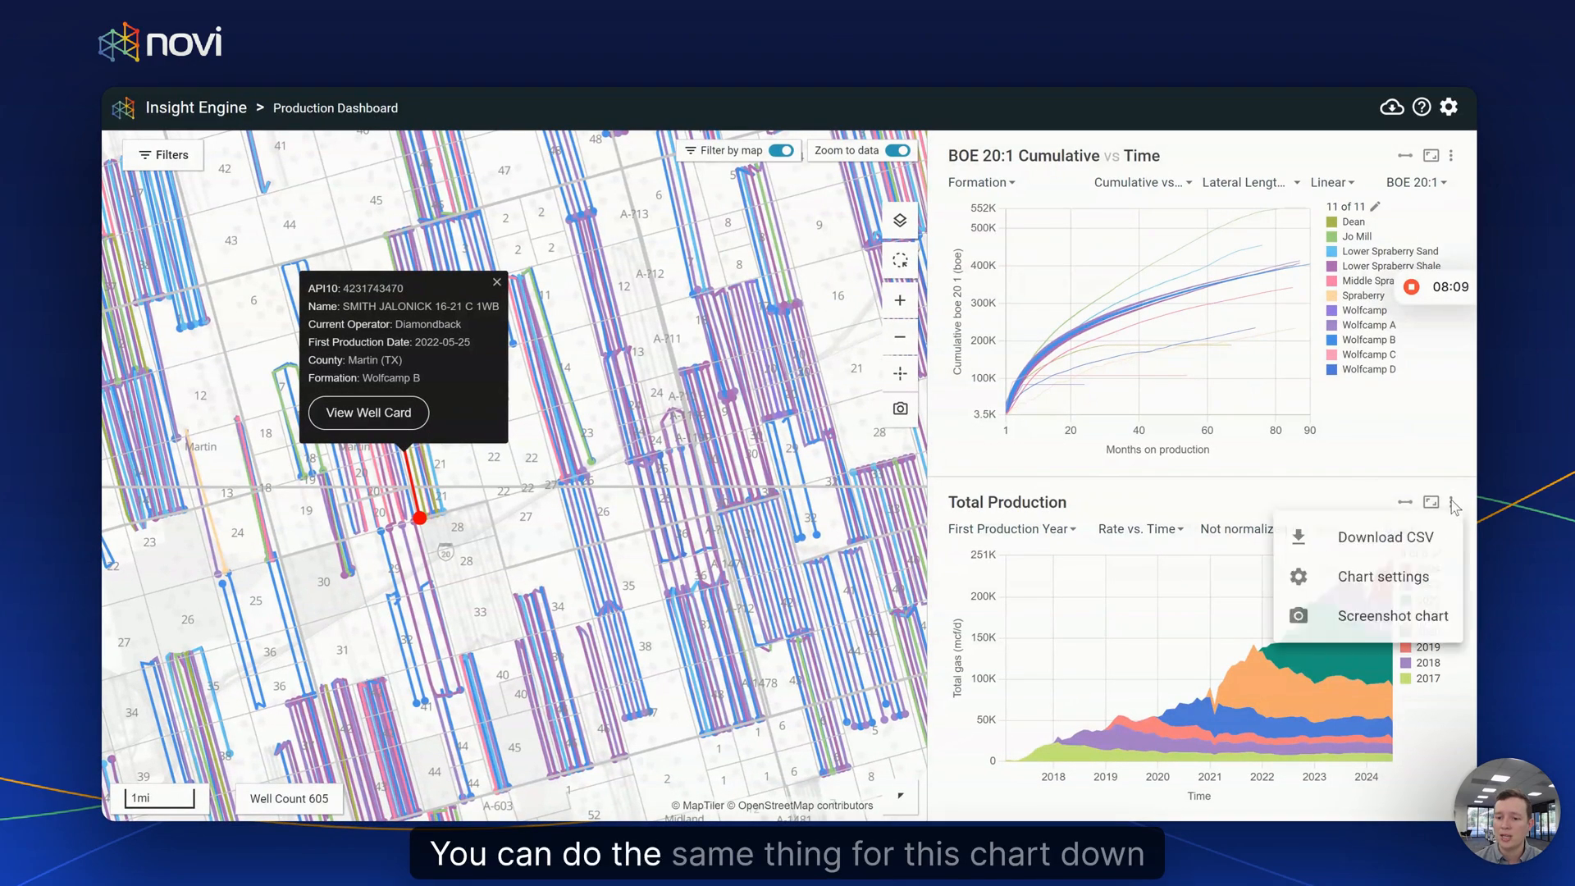
{"action": "left_click", "coordinate": [1420, 538]}
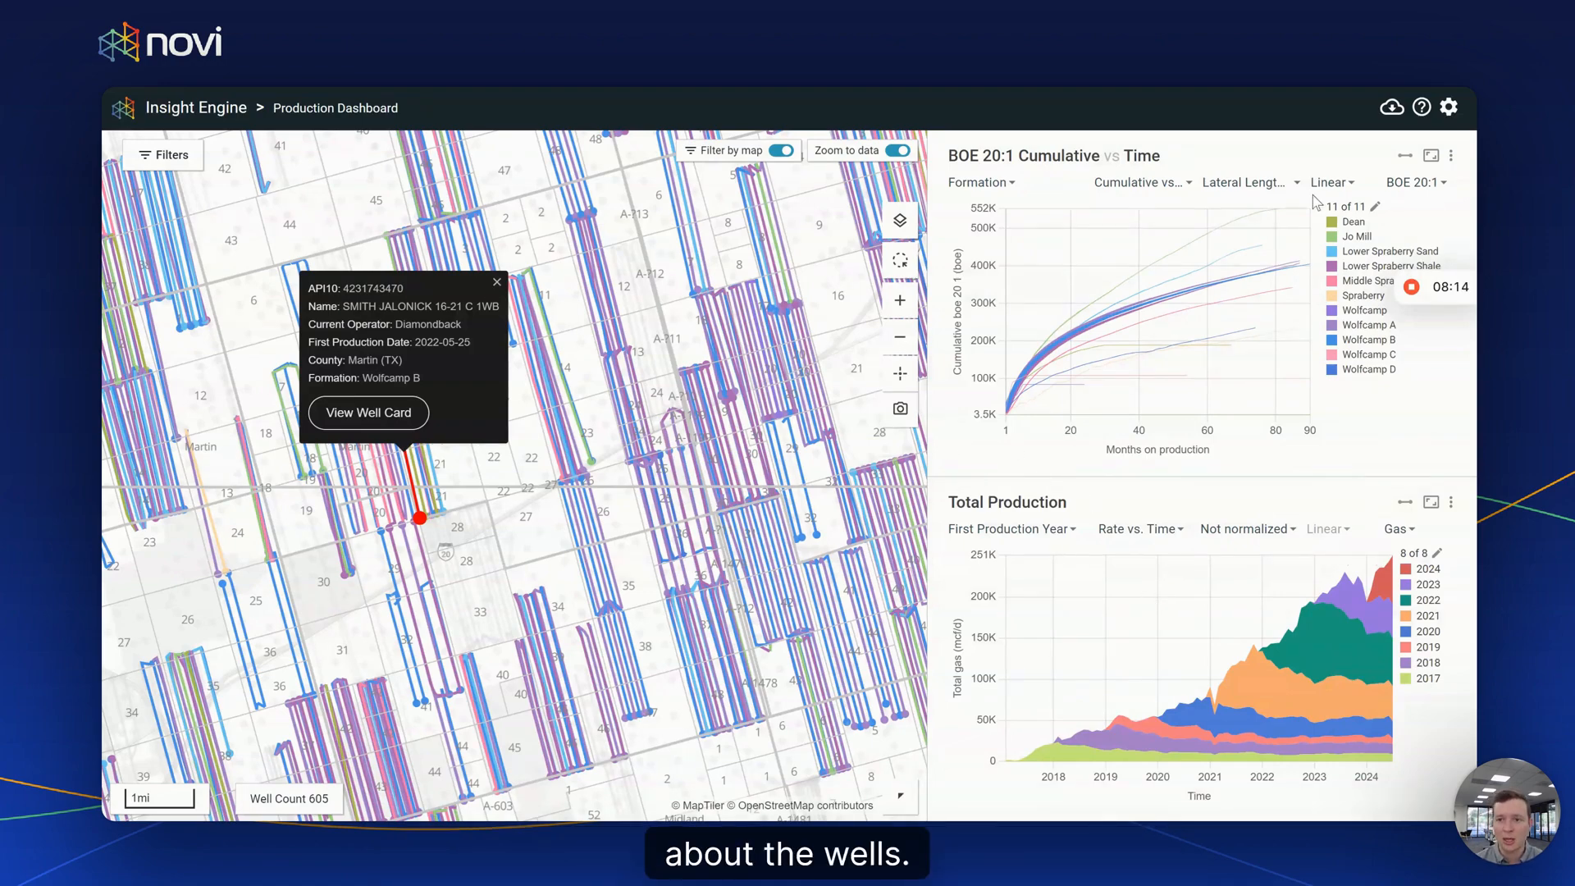
{"action": "left_click", "coordinate": [1392, 107]}
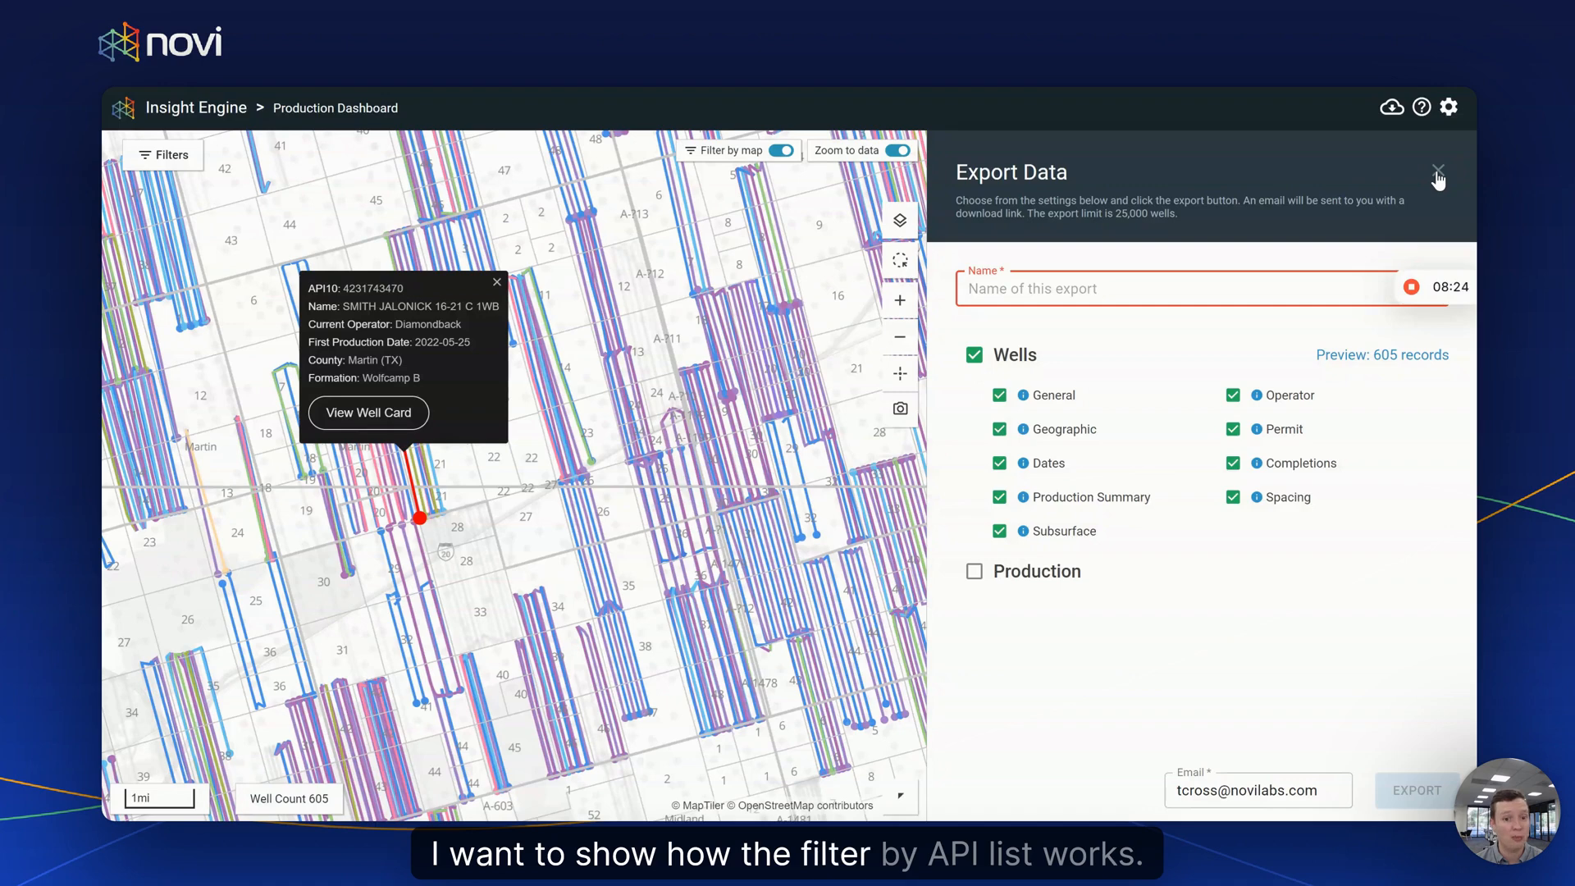
- Close the export panel and well popup, then zoom the map out to fit all filtered wells
{"action": "left_click", "coordinate": [1439, 172]}
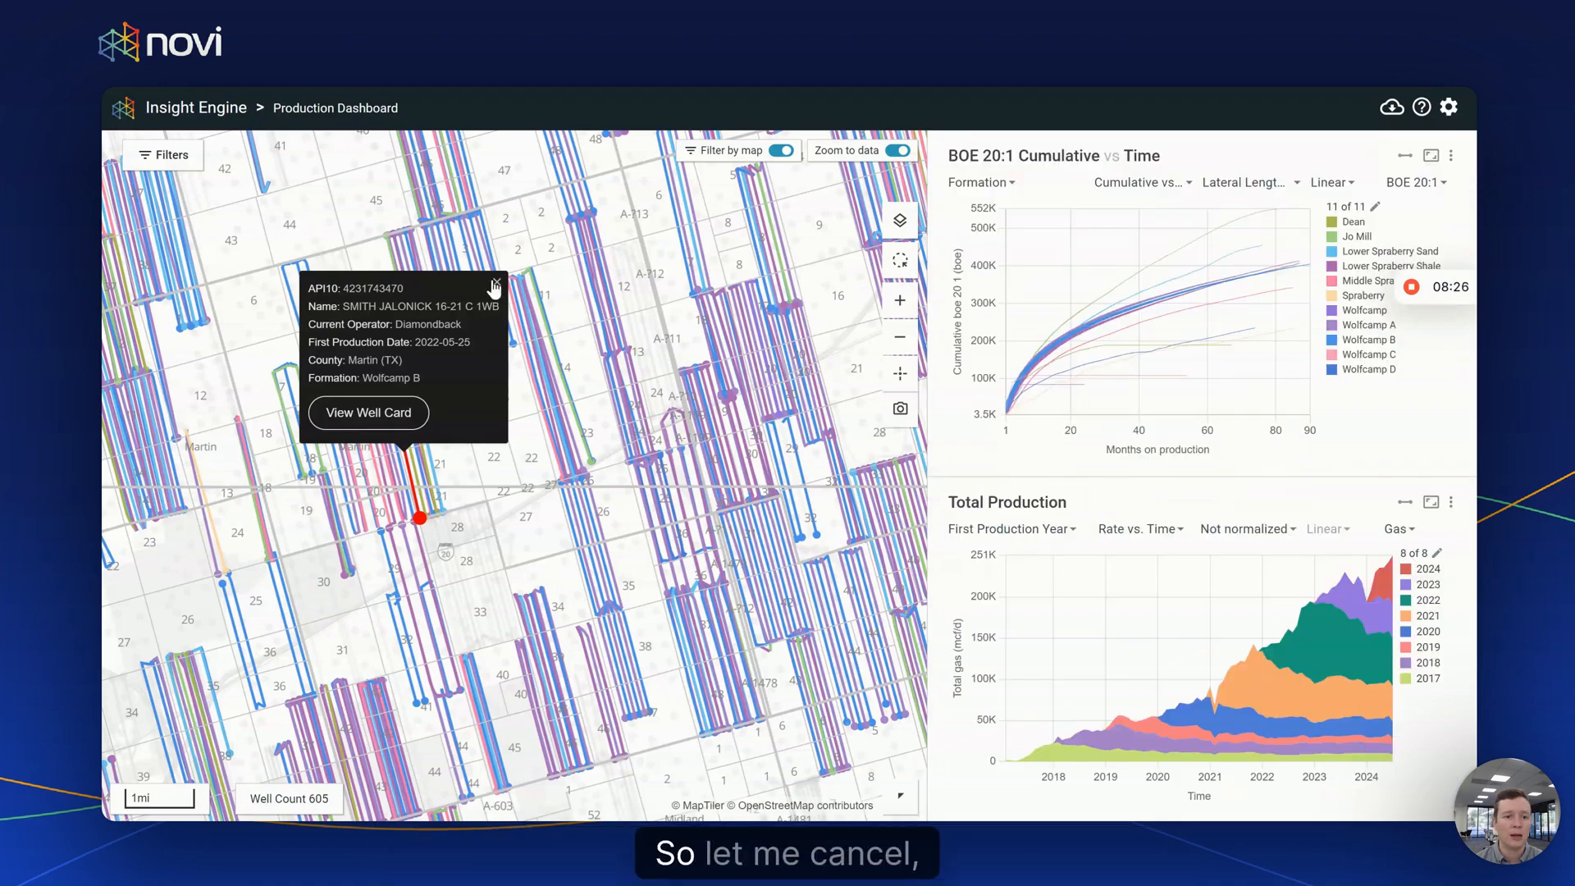
{"action": "left_click", "coordinate": [493, 283]}
{"action": "left_click", "coordinate": [162, 154]}
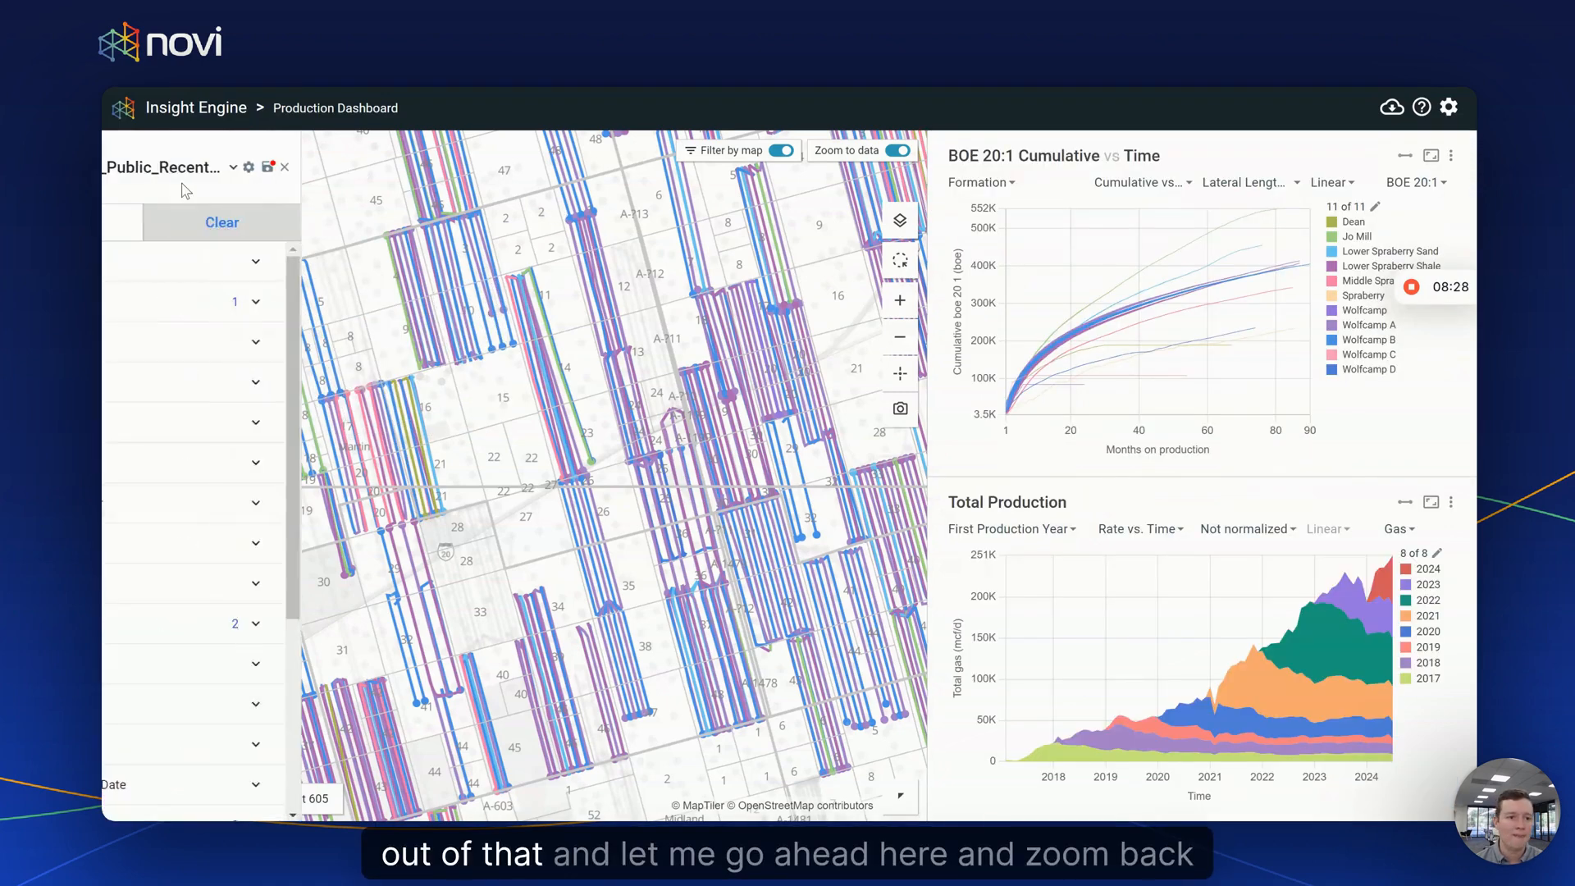
{"action": "scroll", "coordinate": [220, 532], "scroll_direction": "down", "scroll_amount": 4}
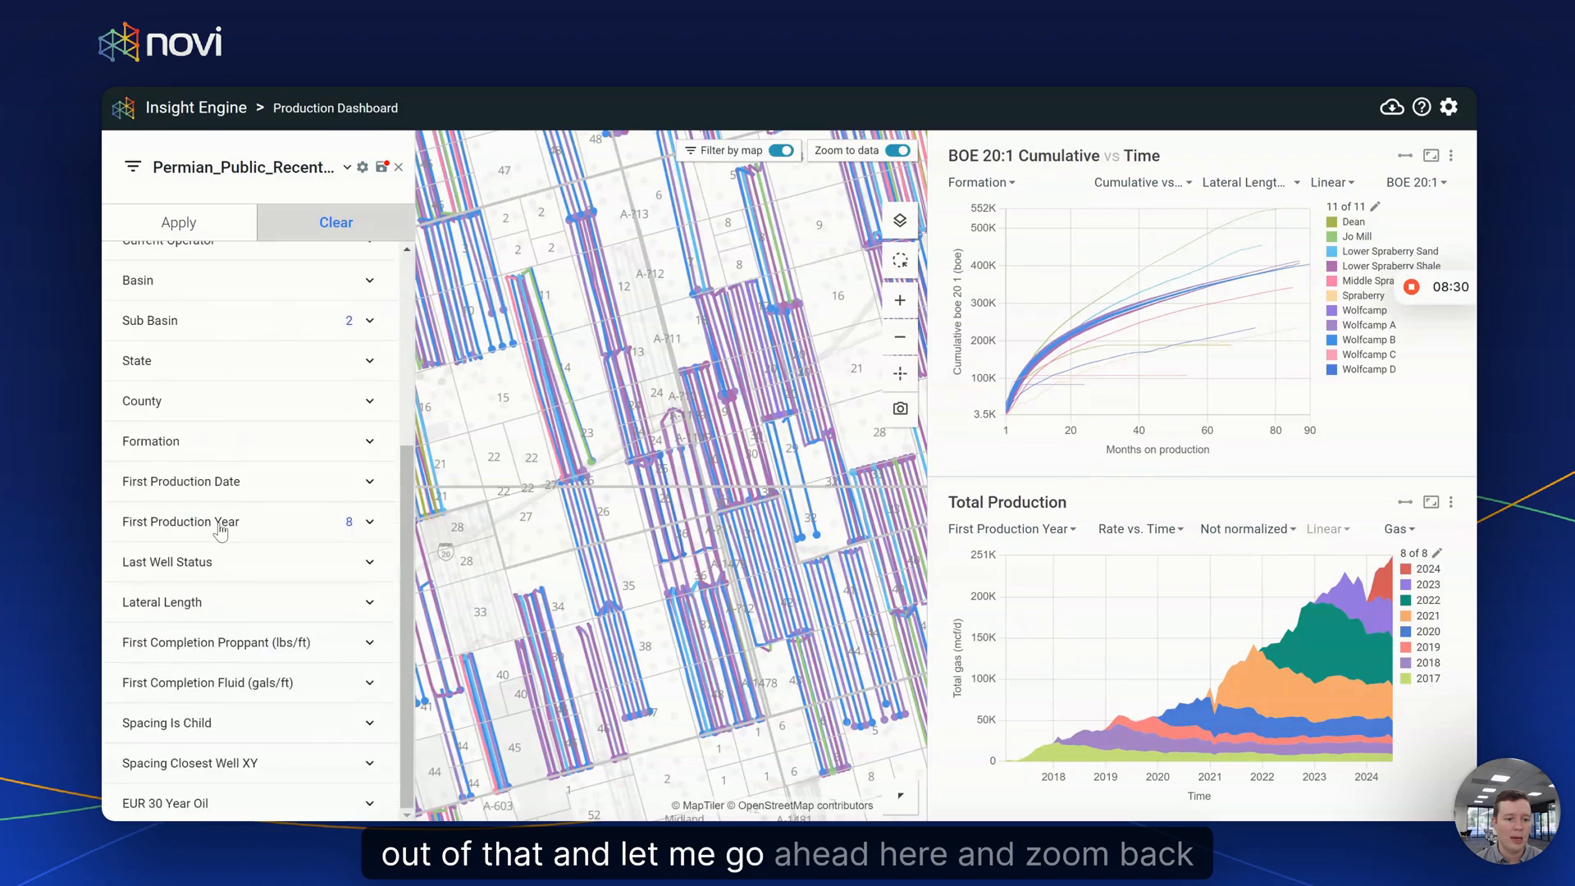
{"action": "scroll", "coordinate": [220, 532], "scroll_direction": "up", "scroll_amount": 4}
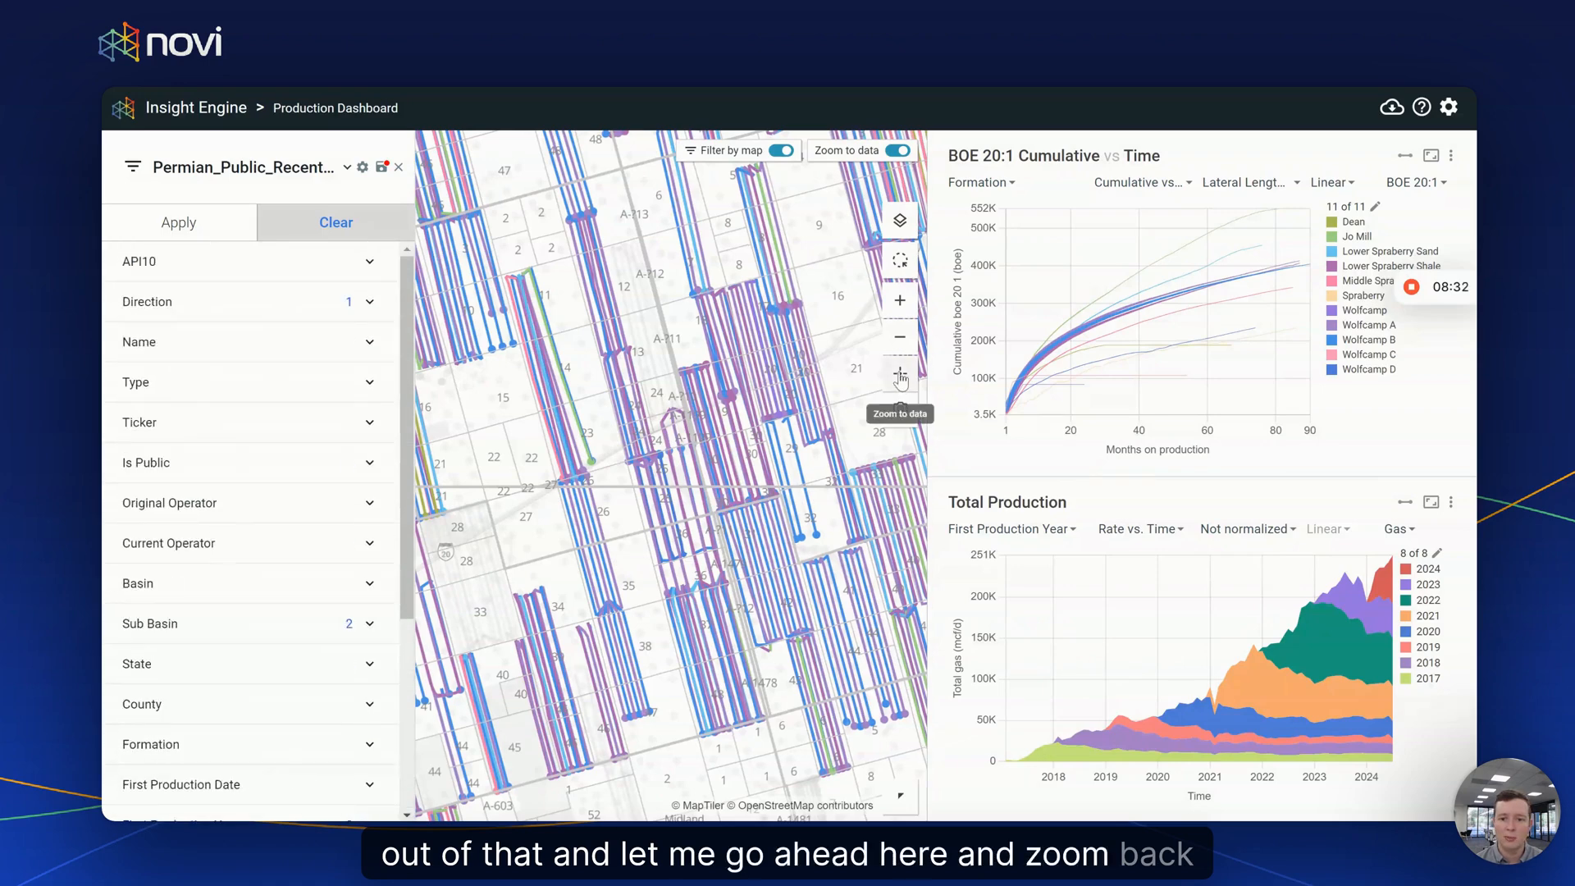
{"action": "left_click", "coordinate": [900, 376]}
{"action": "left_click", "coordinate": [400, 168]}
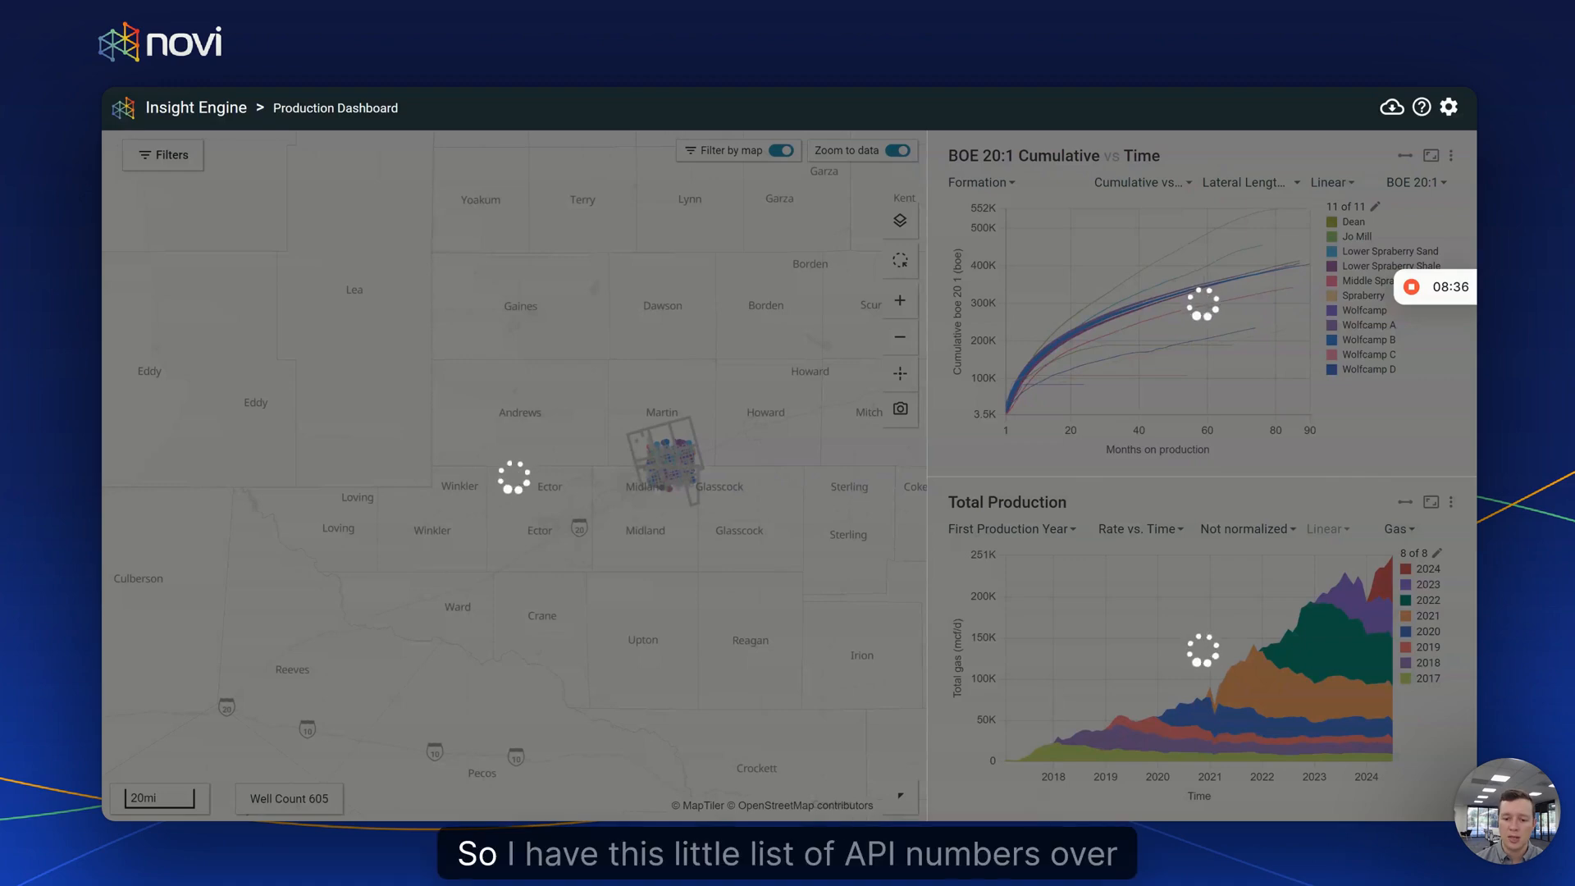
- Copy the entire API number list from Notepad, then minimize Notepad
{"action": "mouse_move", "coordinate": [1027, 838]}
{"action": "left_click", "coordinate": [1038, 773]}
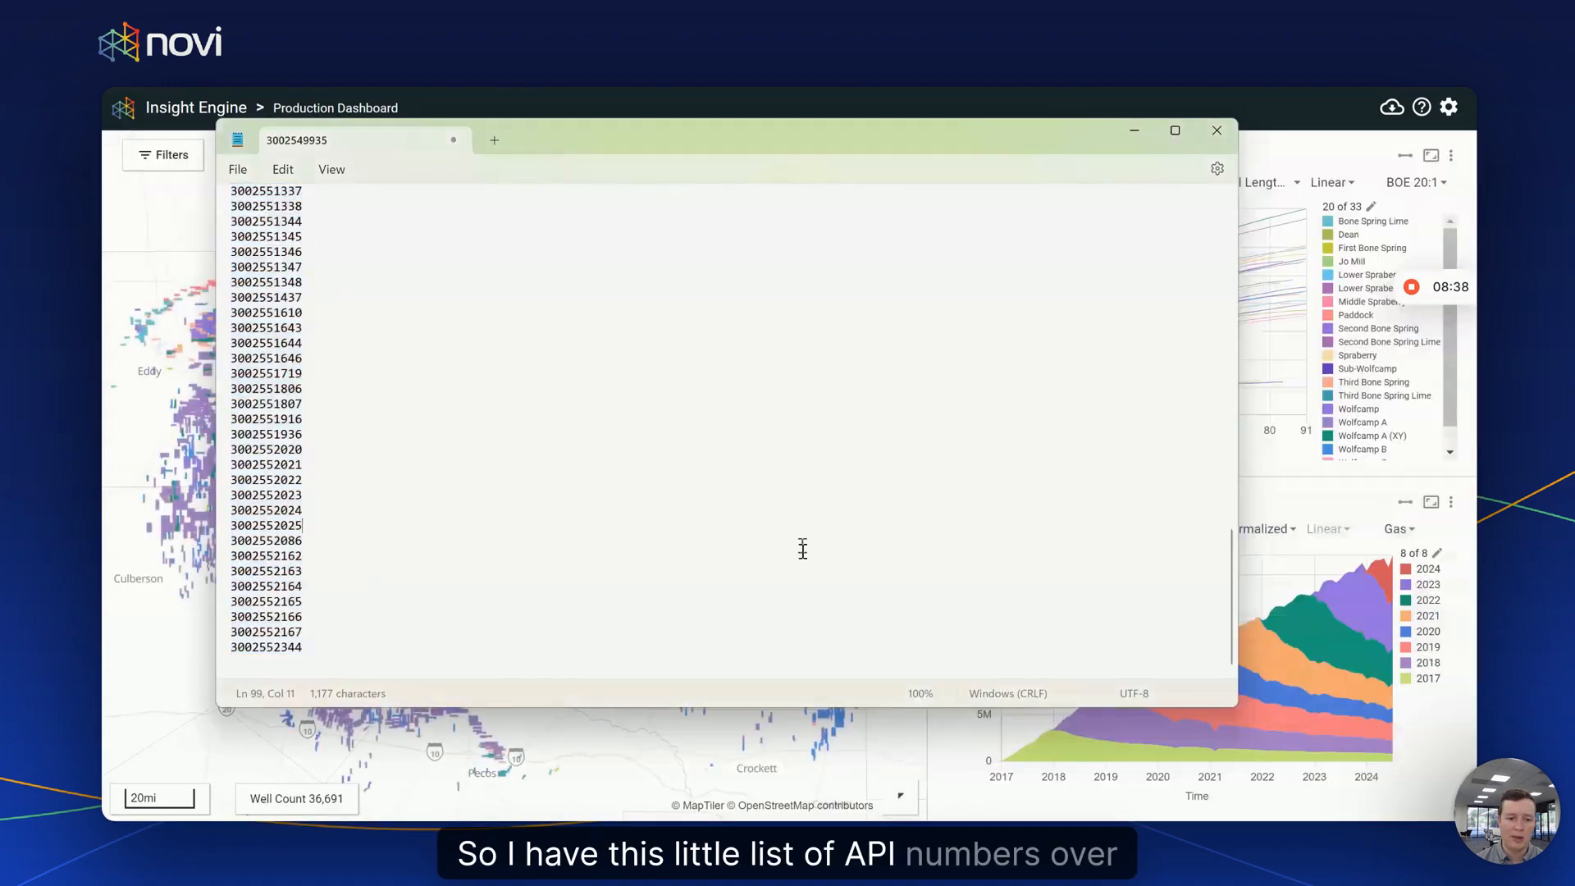
{"action": "key", "text": "ctrl+a"}
{"action": "scroll", "coordinate": [529, 615], "scroll_direction": "up", "scroll_amount": 15}
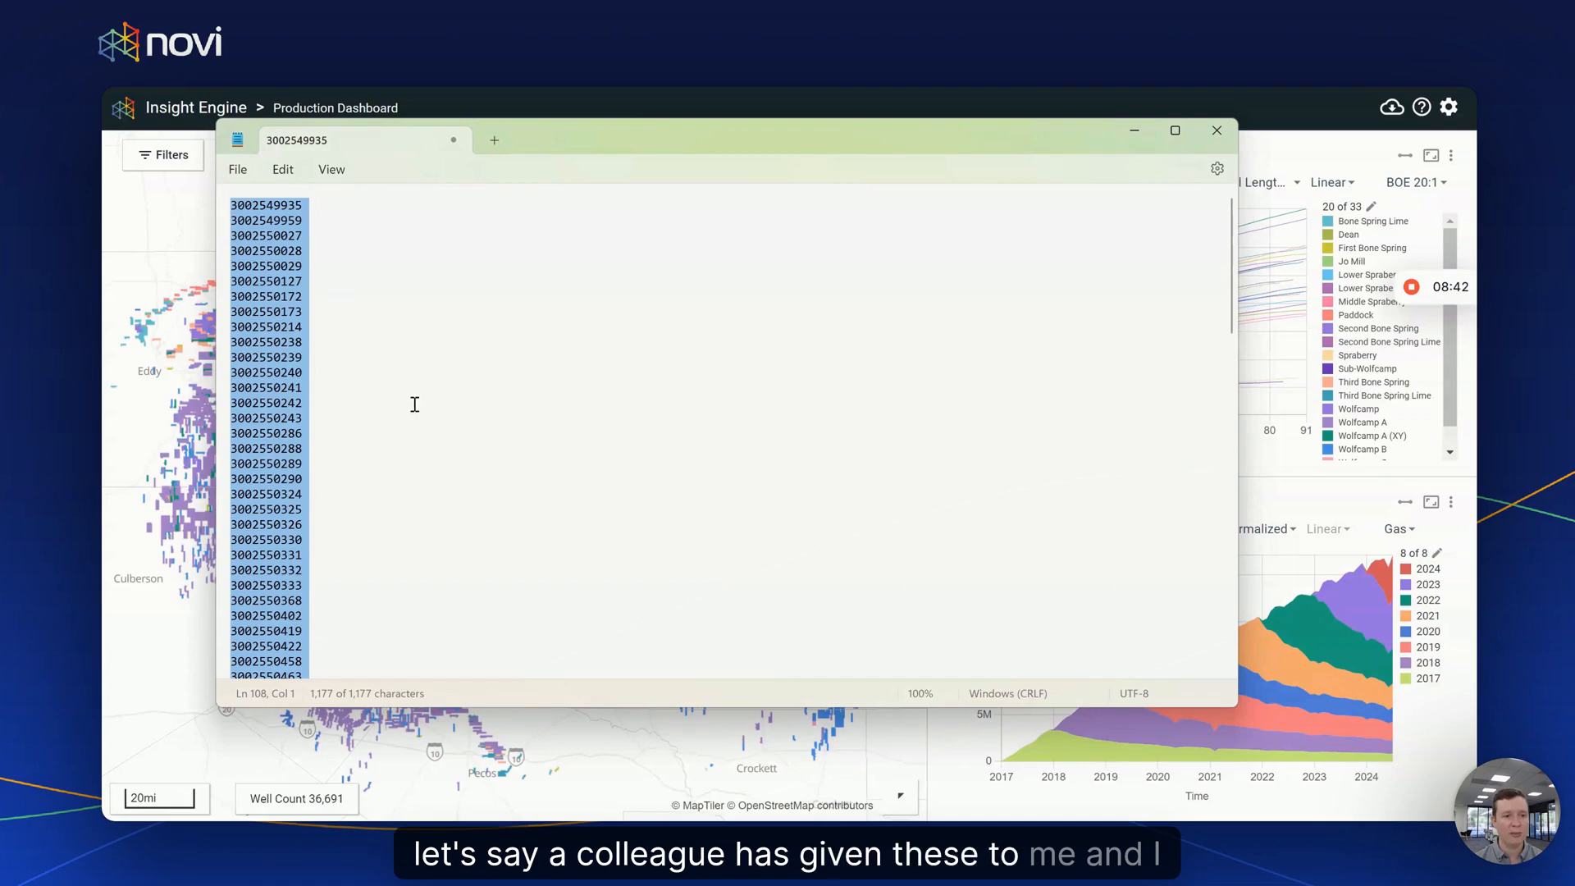
{"action": "left_click", "coordinate": [1140, 133]}
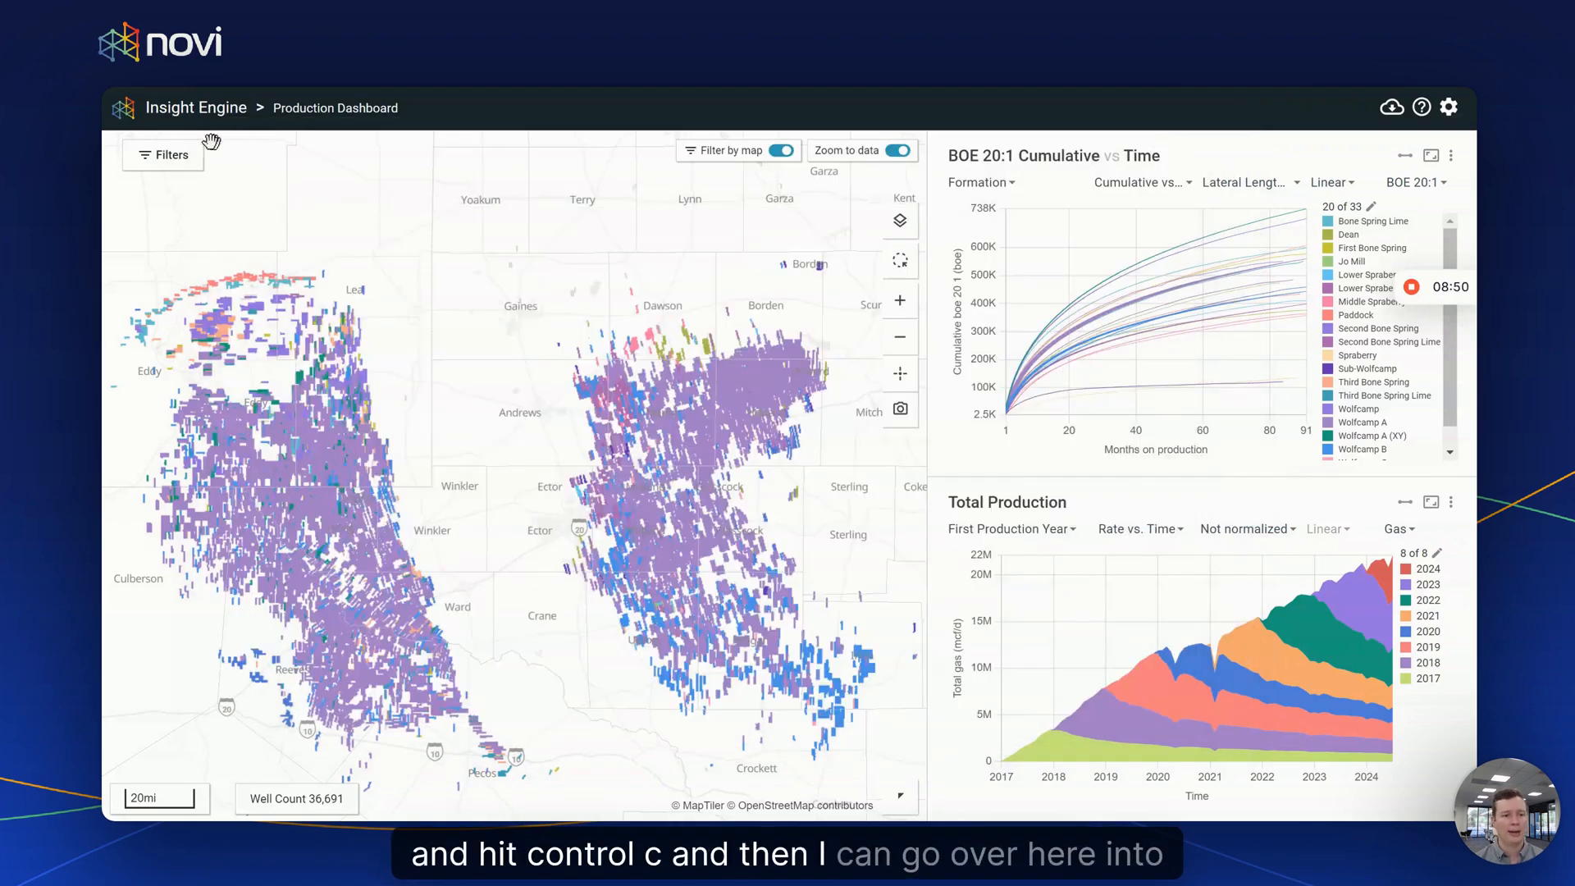
- Filter the map to the pasted API10 list of 106 Lea County wells, show formations, and open Export Data
{"action": "left_click", "coordinate": [158, 152]}
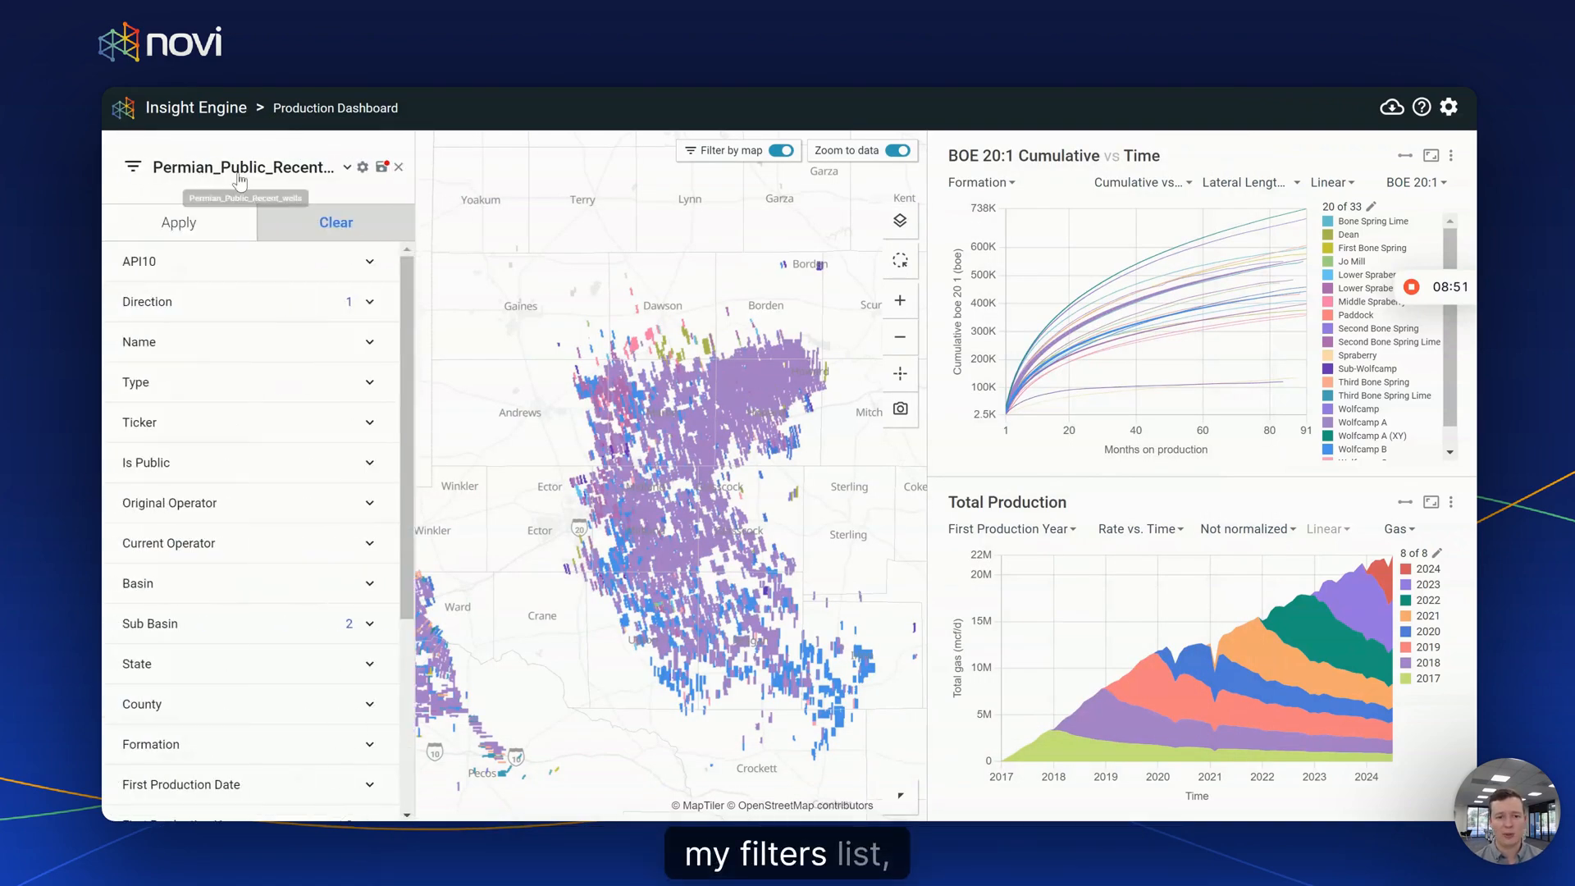
{"action": "left_click", "coordinate": [256, 258]}
{"action": "key", "text": "ctrl+v"}
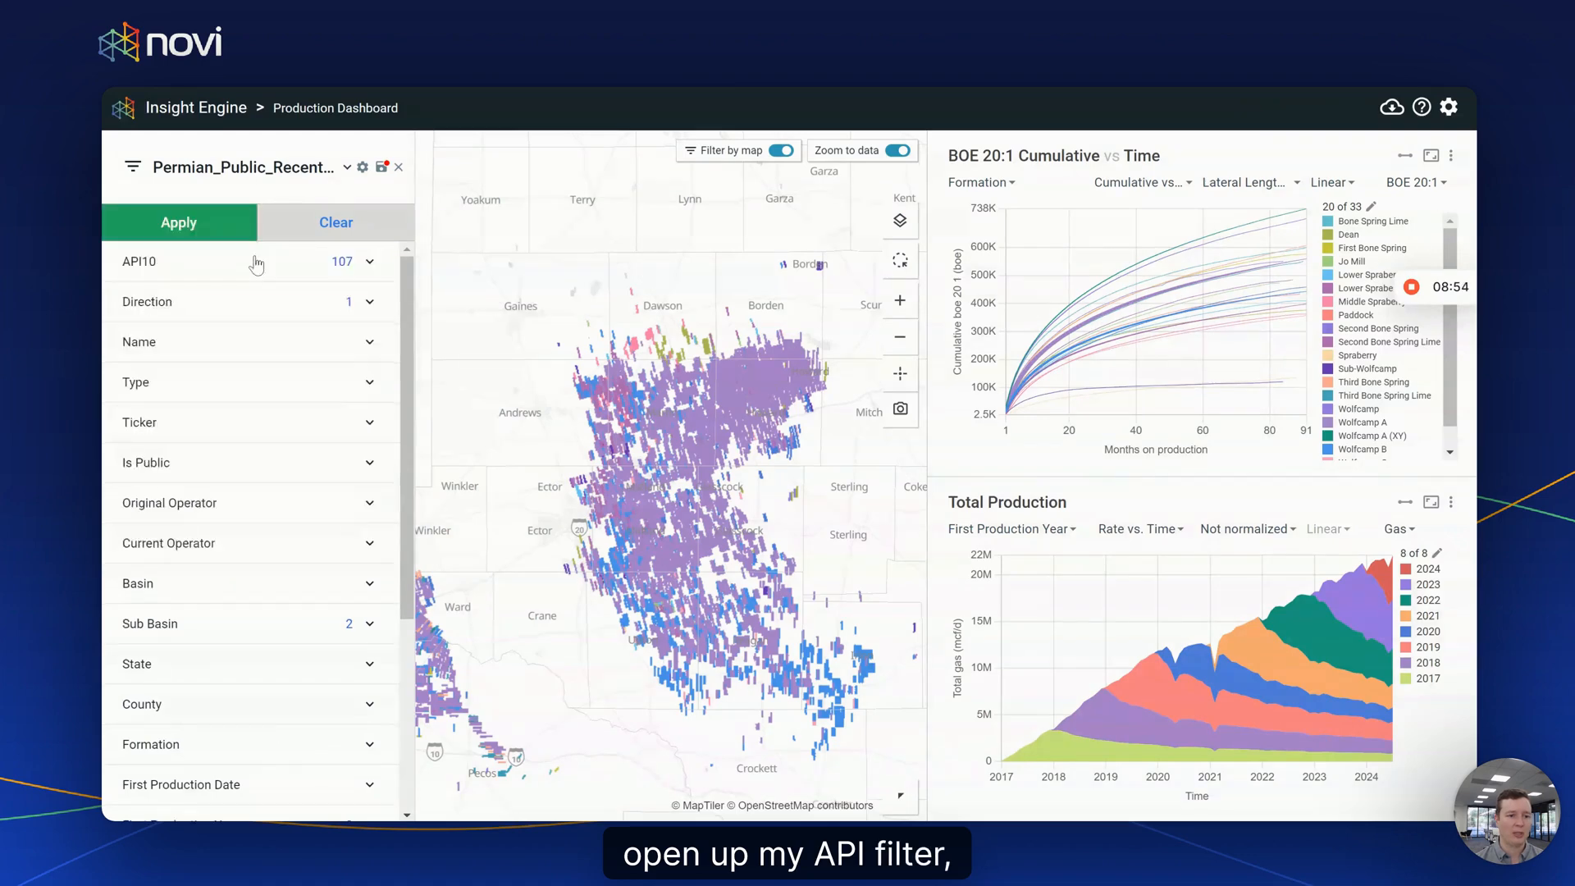
{"action": "left_click", "coordinate": [180, 222]}
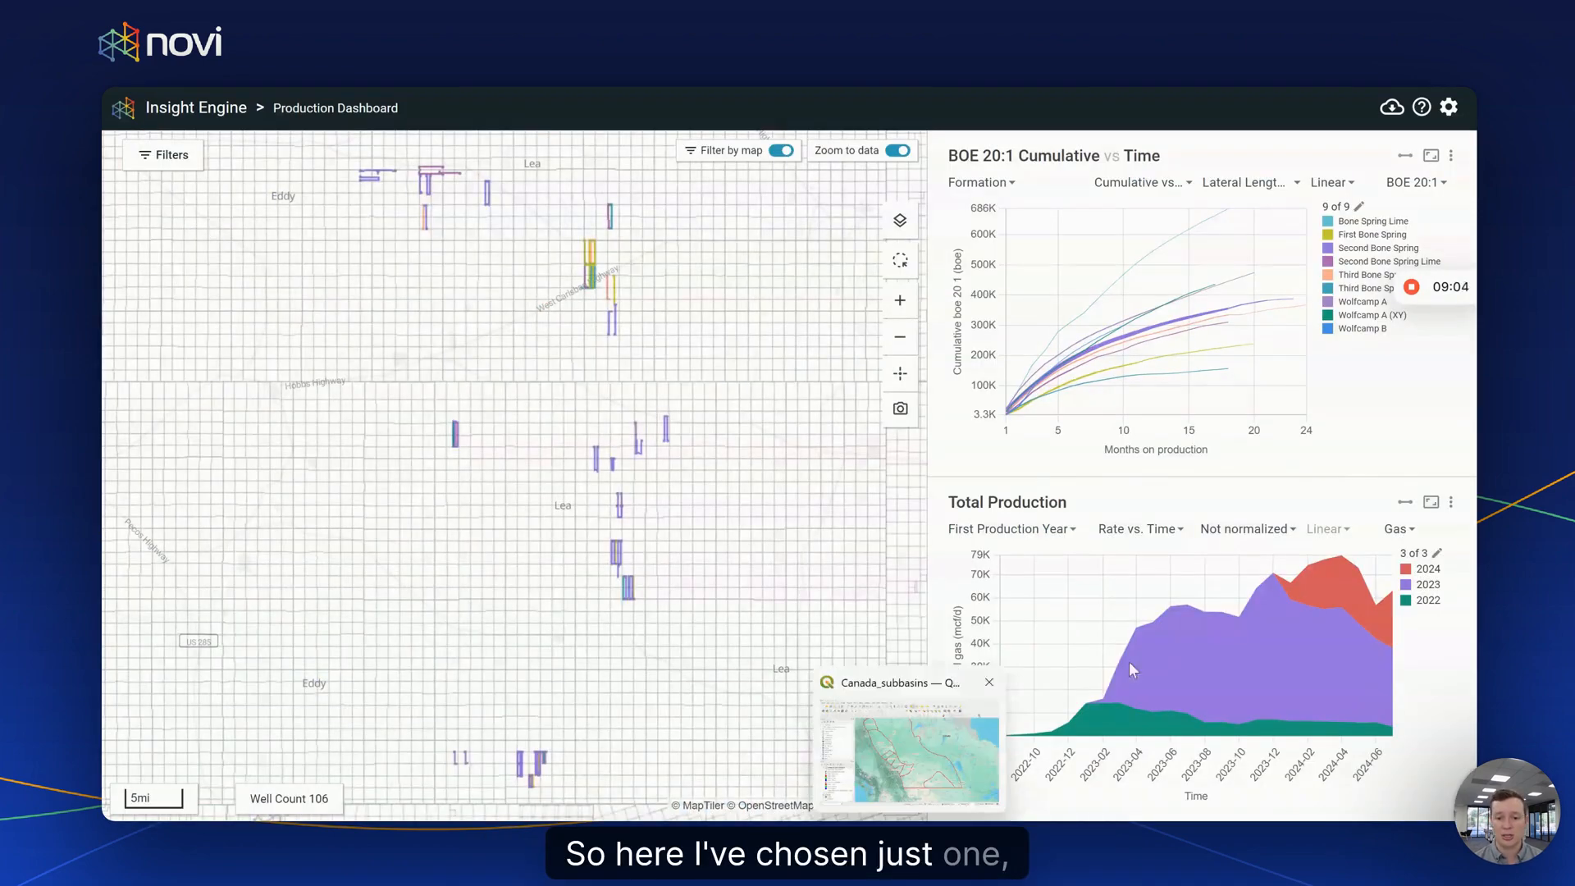
{"action": "left_click", "coordinate": [900, 796]}
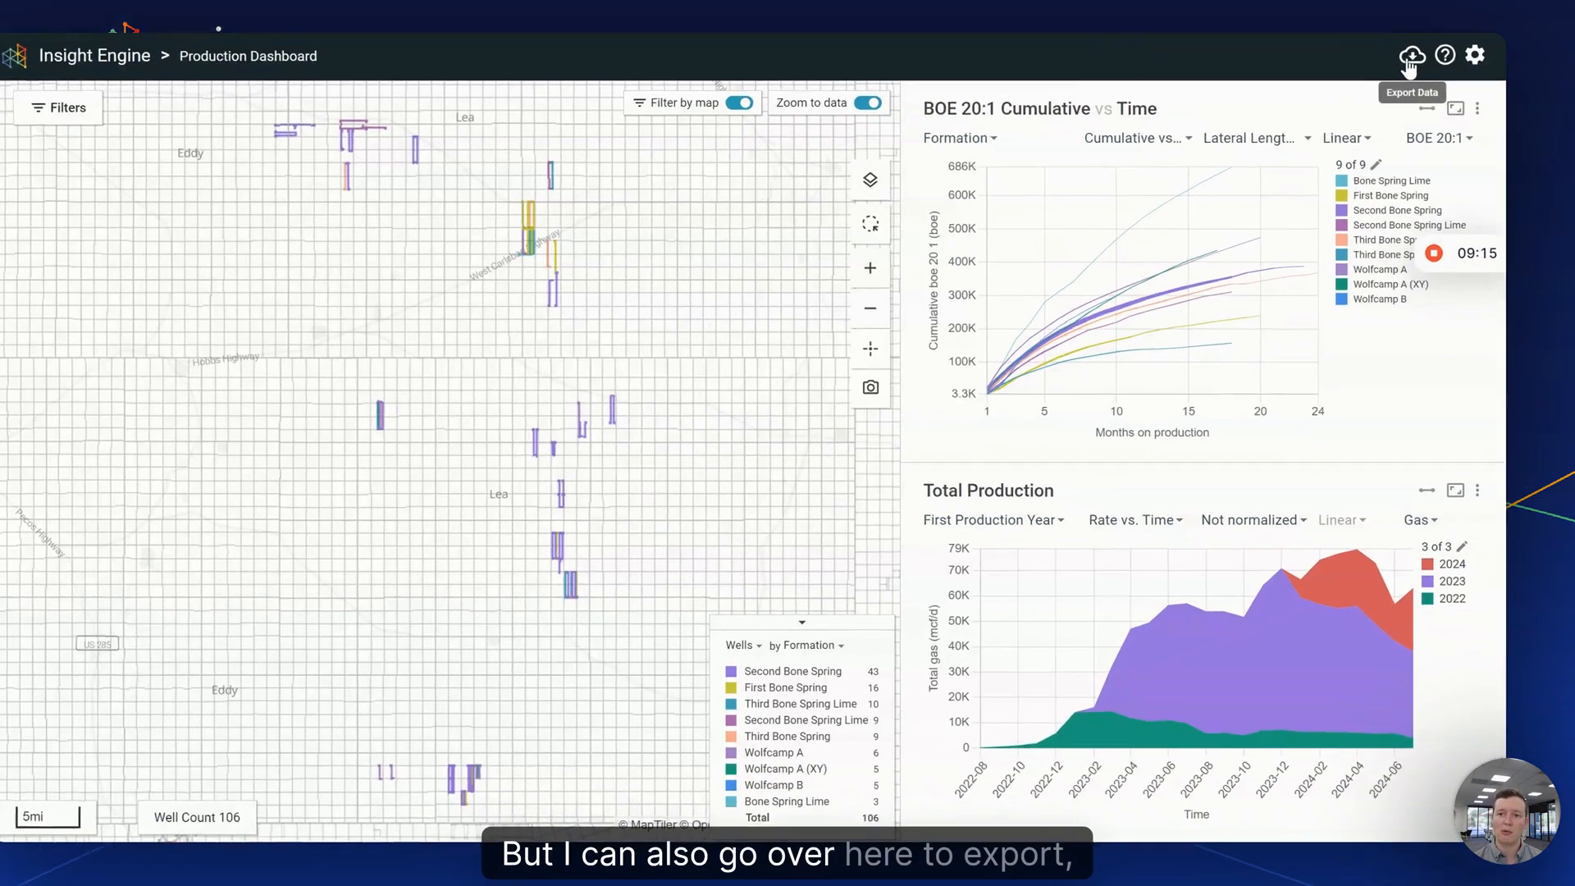
{"action": "left_click", "coordinate": [1392, 110]}
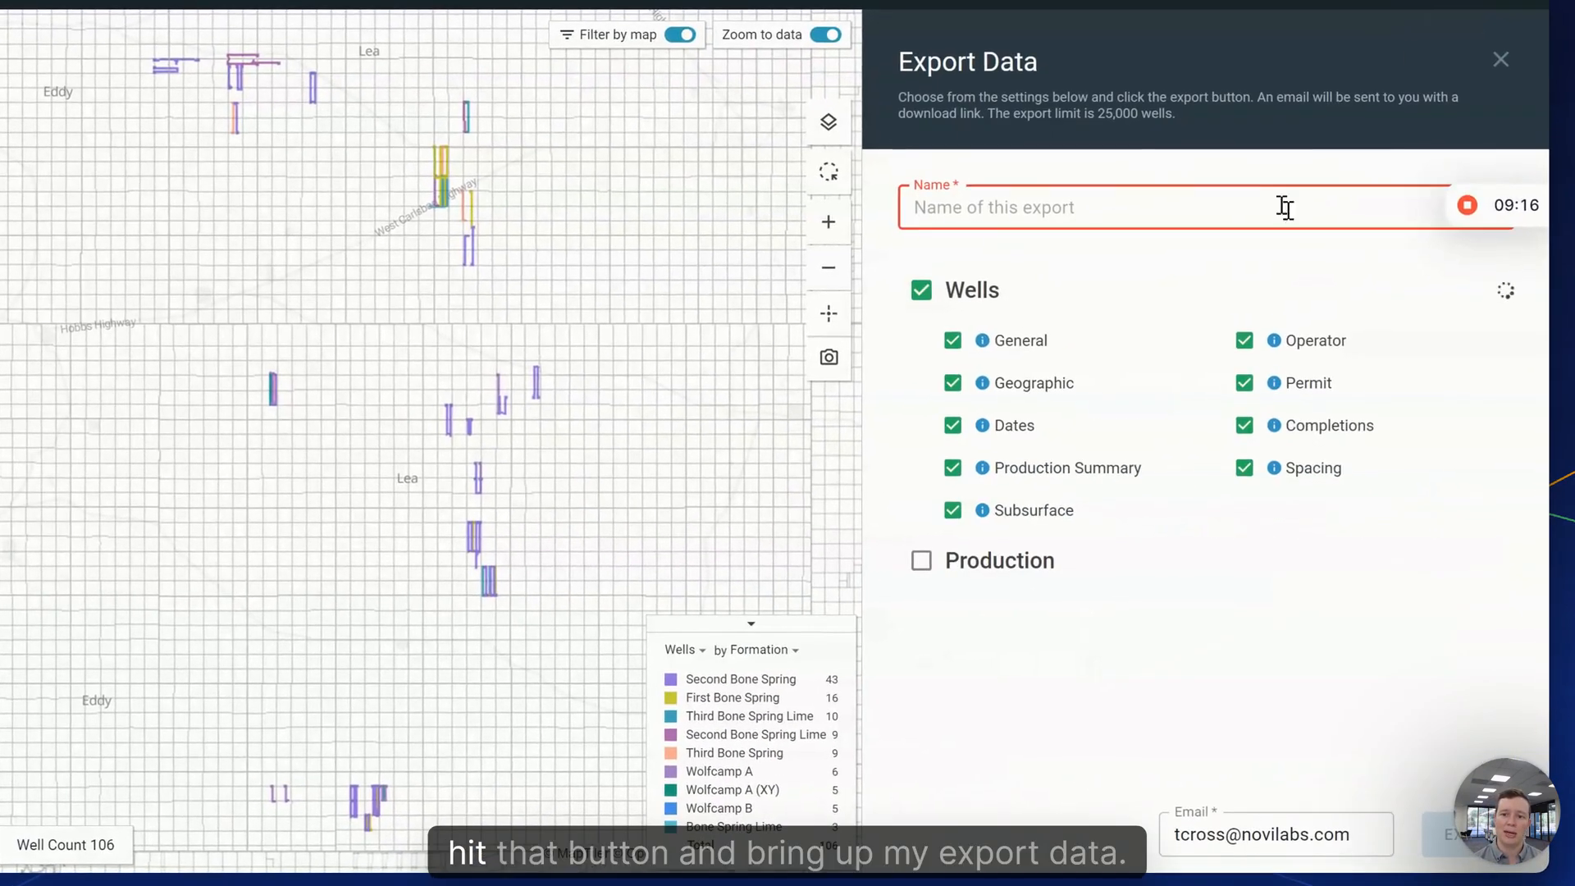
- Include production data with oil, water and gas in the export
{"action": "left_click", "coordinate": [921, 561]}
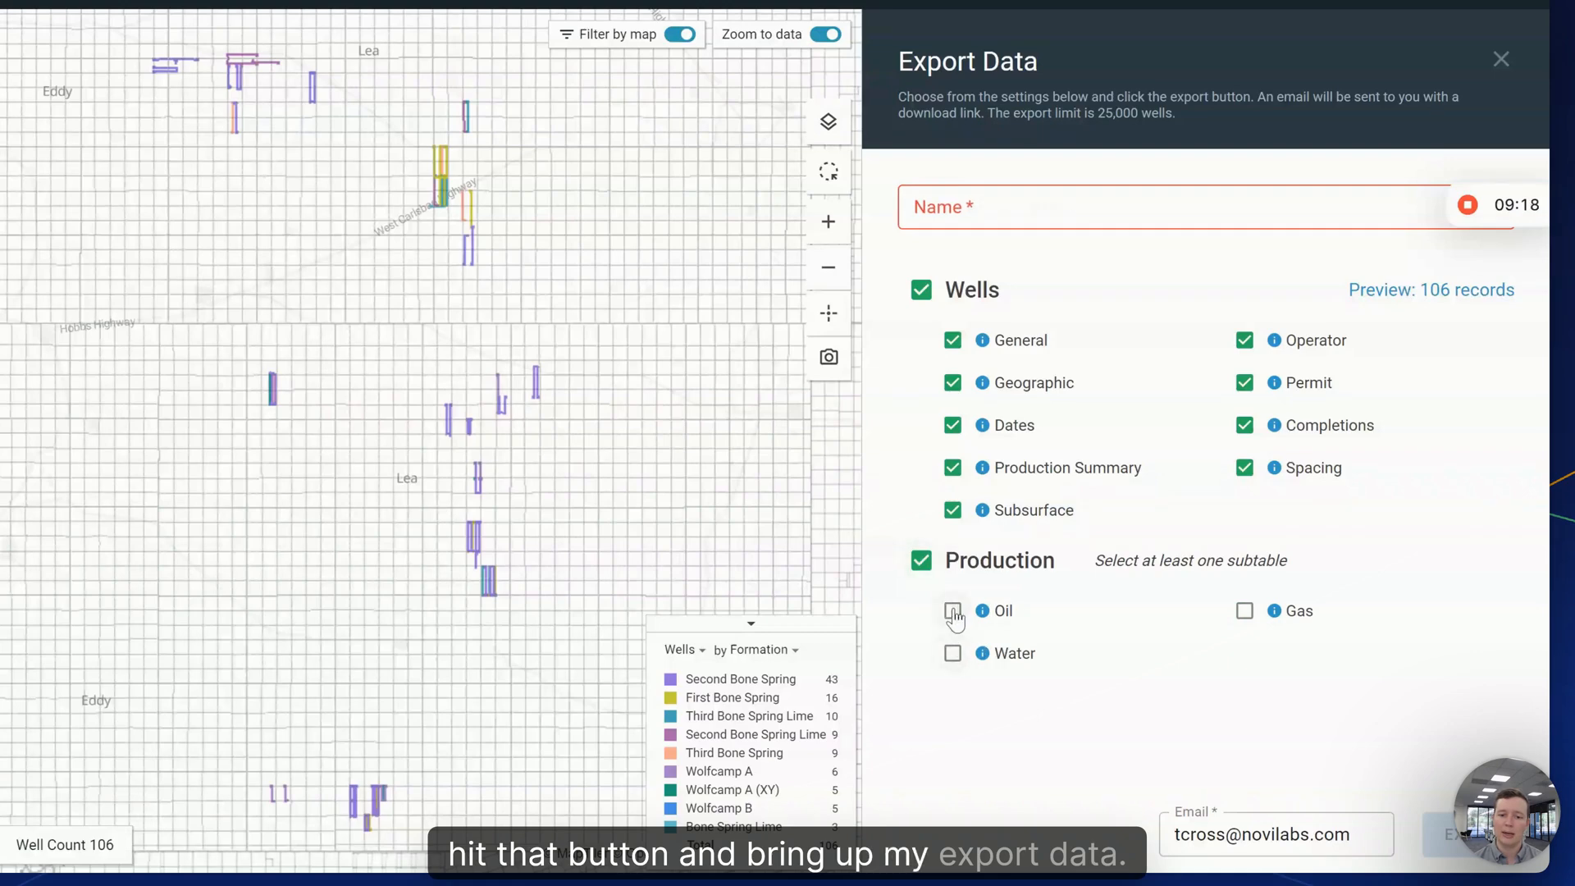
{"action": "left_click", "coordinate": [952, 611]}
{"action": "left_click", "coordinate": [953, 653]}
{"action": "left_click", "coordinate": [1245, 610]}
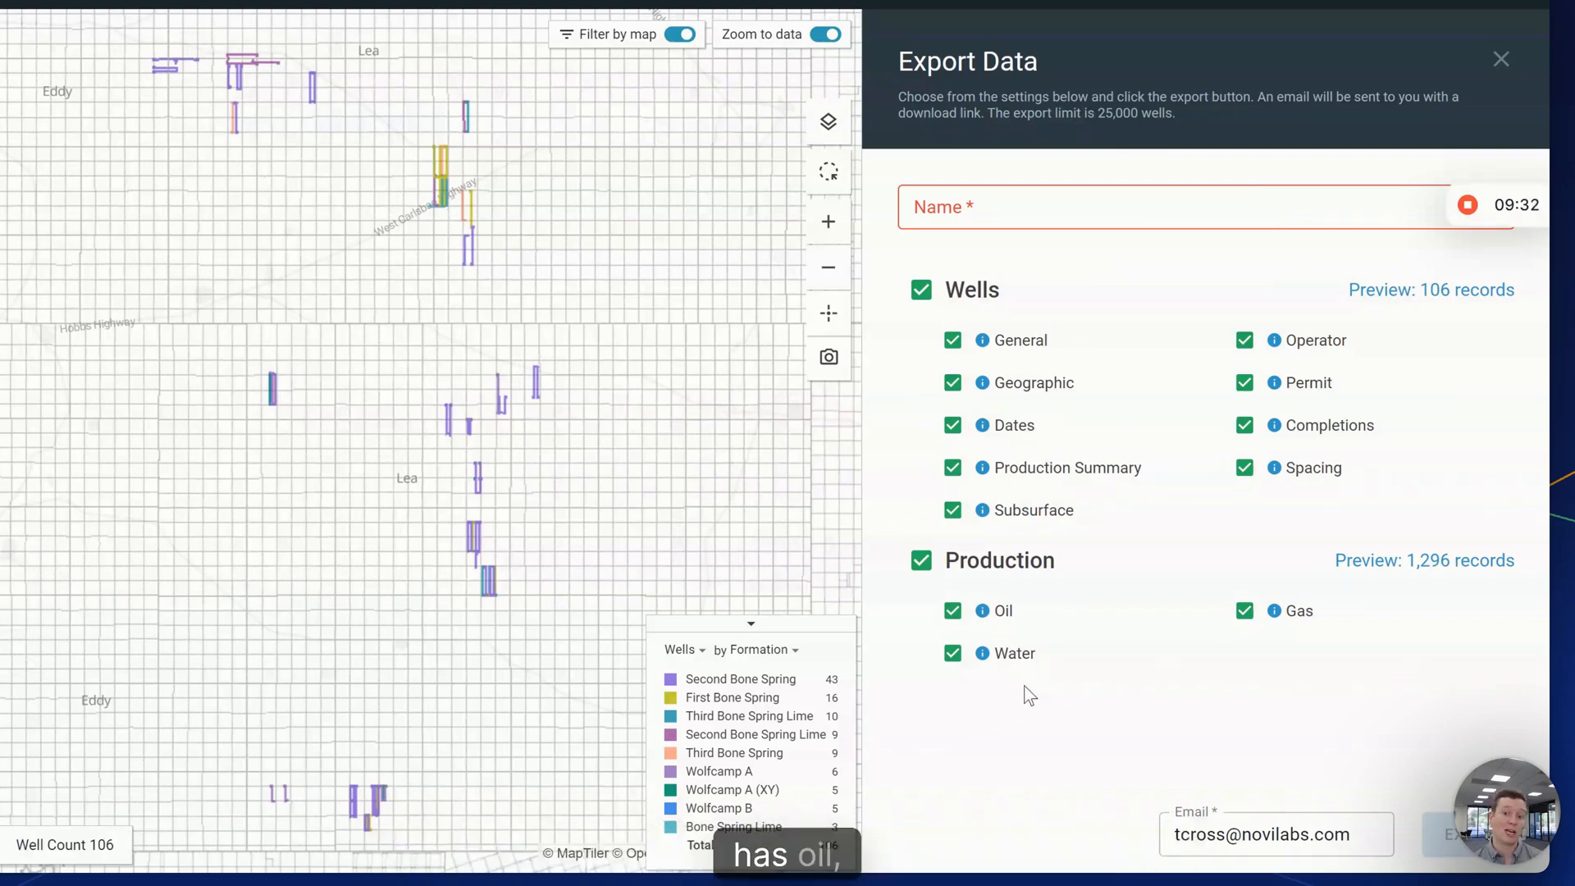
- Preview and review the 106 well records in the export table
{"action": "left_click", "coordinate": [1372, 294]}
{"action": "scroll", "coordinate": [352, 648], "scroll_direction": "down", "scroll_amount": 5}
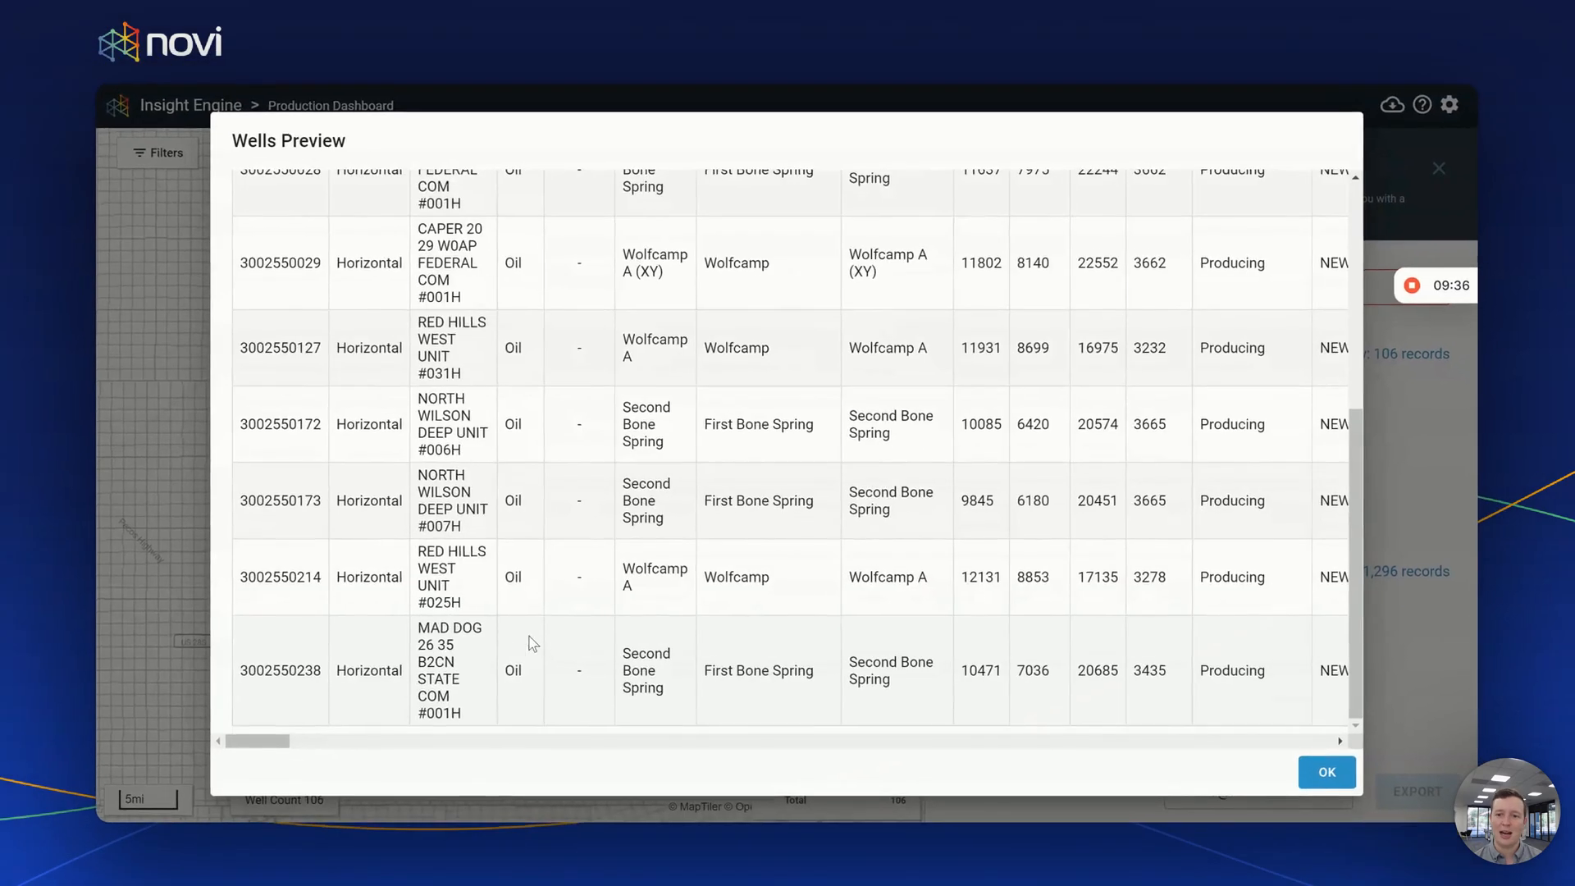
{"action": "scroll", "coordinate": [402, 640], "scroll_direction": "up", "scroll_amount": 5}
{"action": "scroll", "coordinate": [279, 743], "scroll_direction": "right", "scroll_amount": 10}
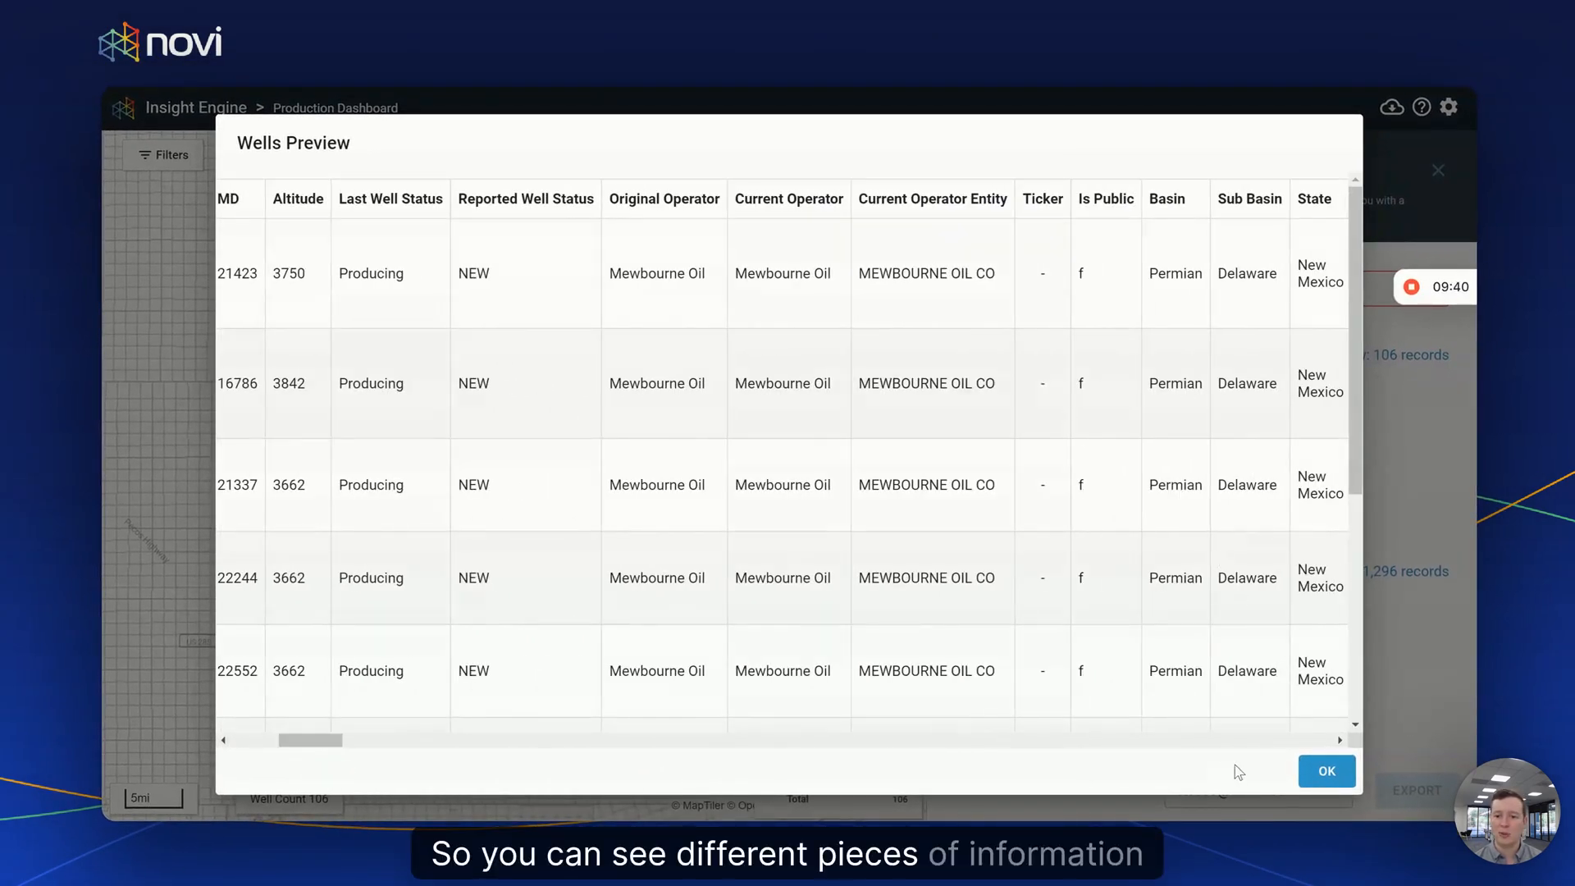
{"action": "left_click", "coordinate": [1327, 772]}
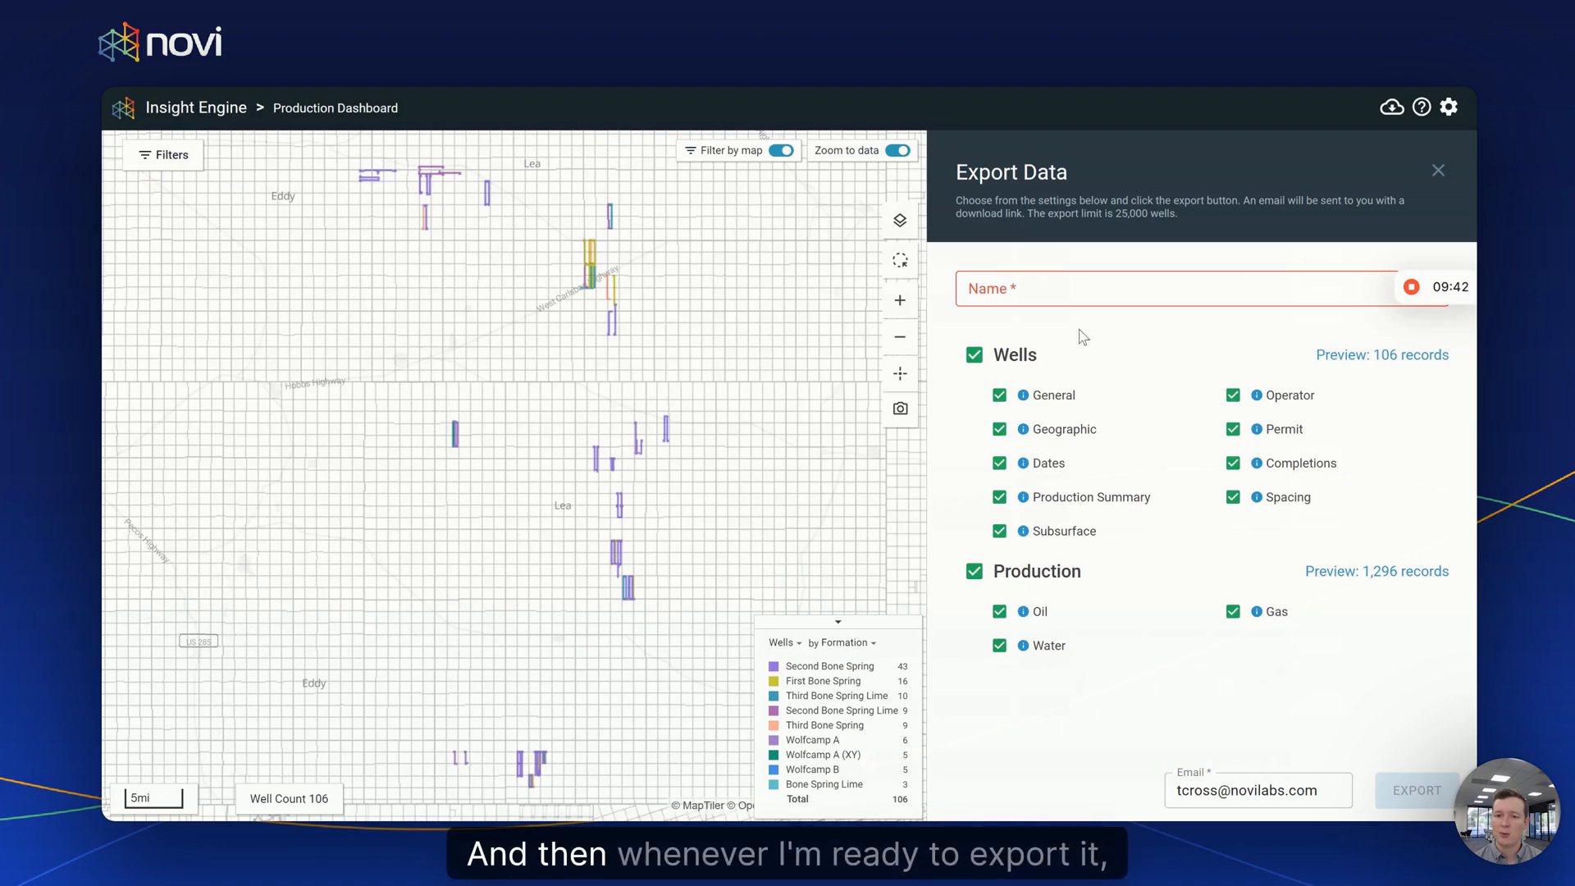
- Name the export Mewbourne_Oil_Wells and export the 106 wells with their production data
{"action": "left_click", "coordinate": [1038, 281]}
{"action": "type", "text": "Mewbour"}
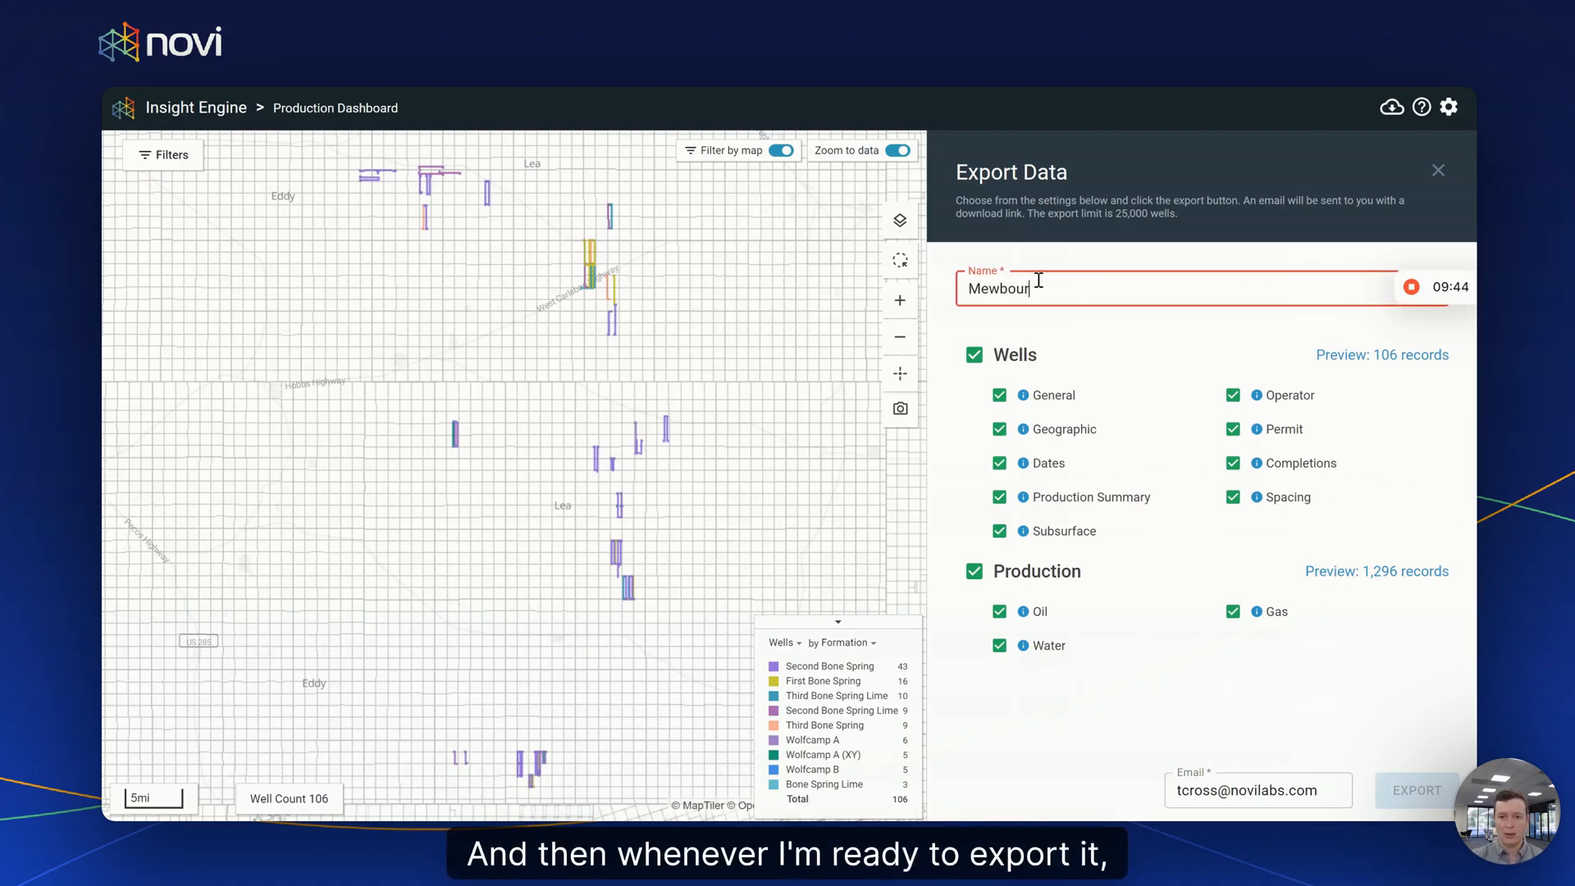
{"action": "type", "text": "ne_Oil_Wells"}
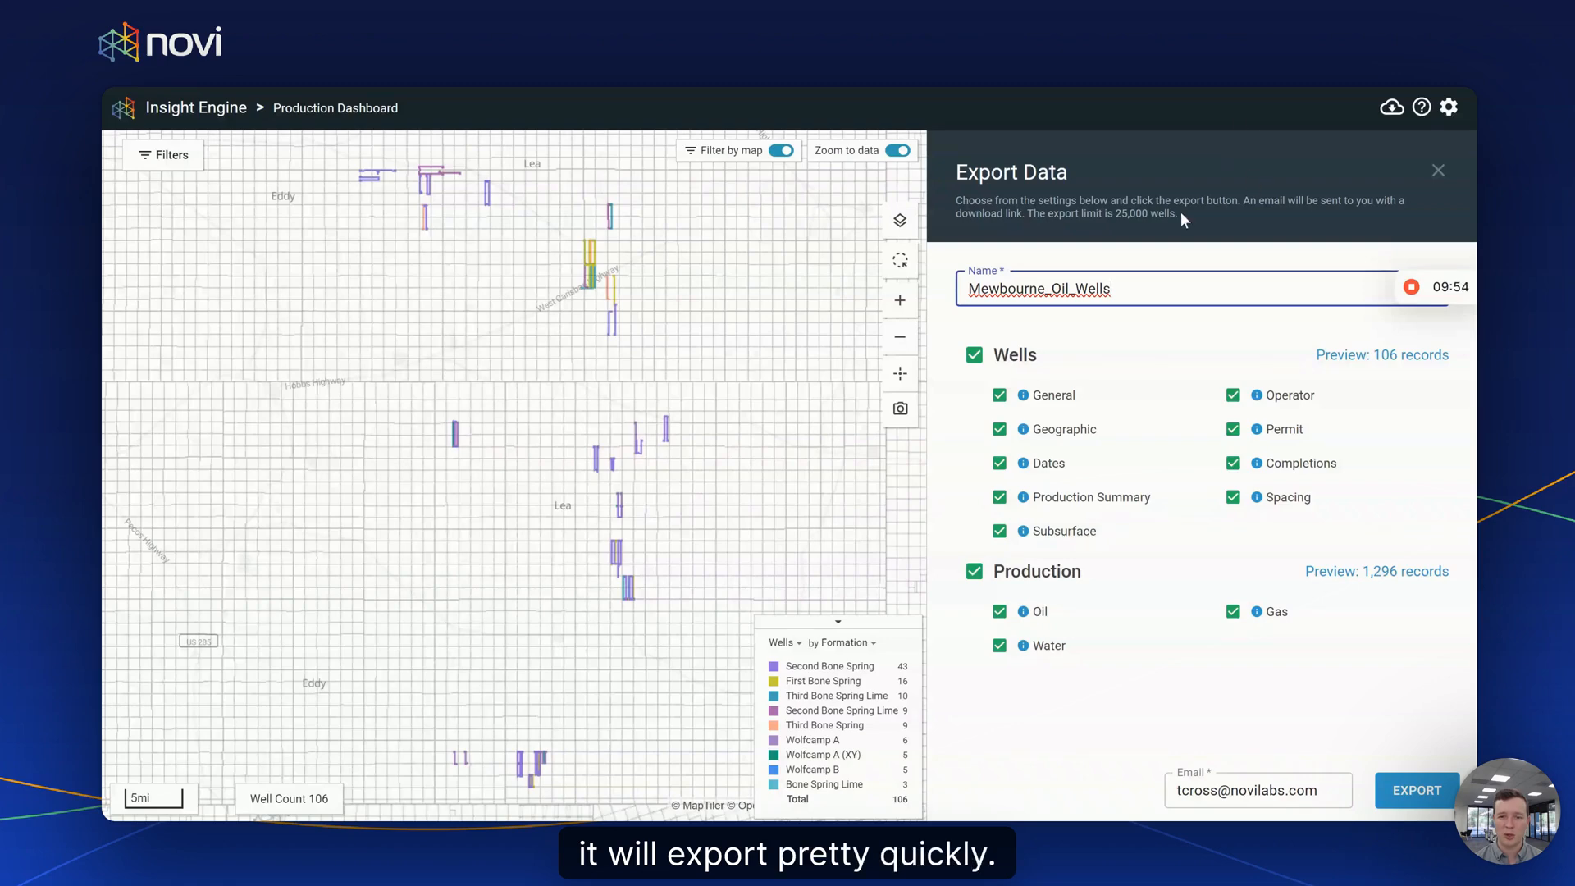
{"action": "left_click", "coordinate": [1107, 220]}
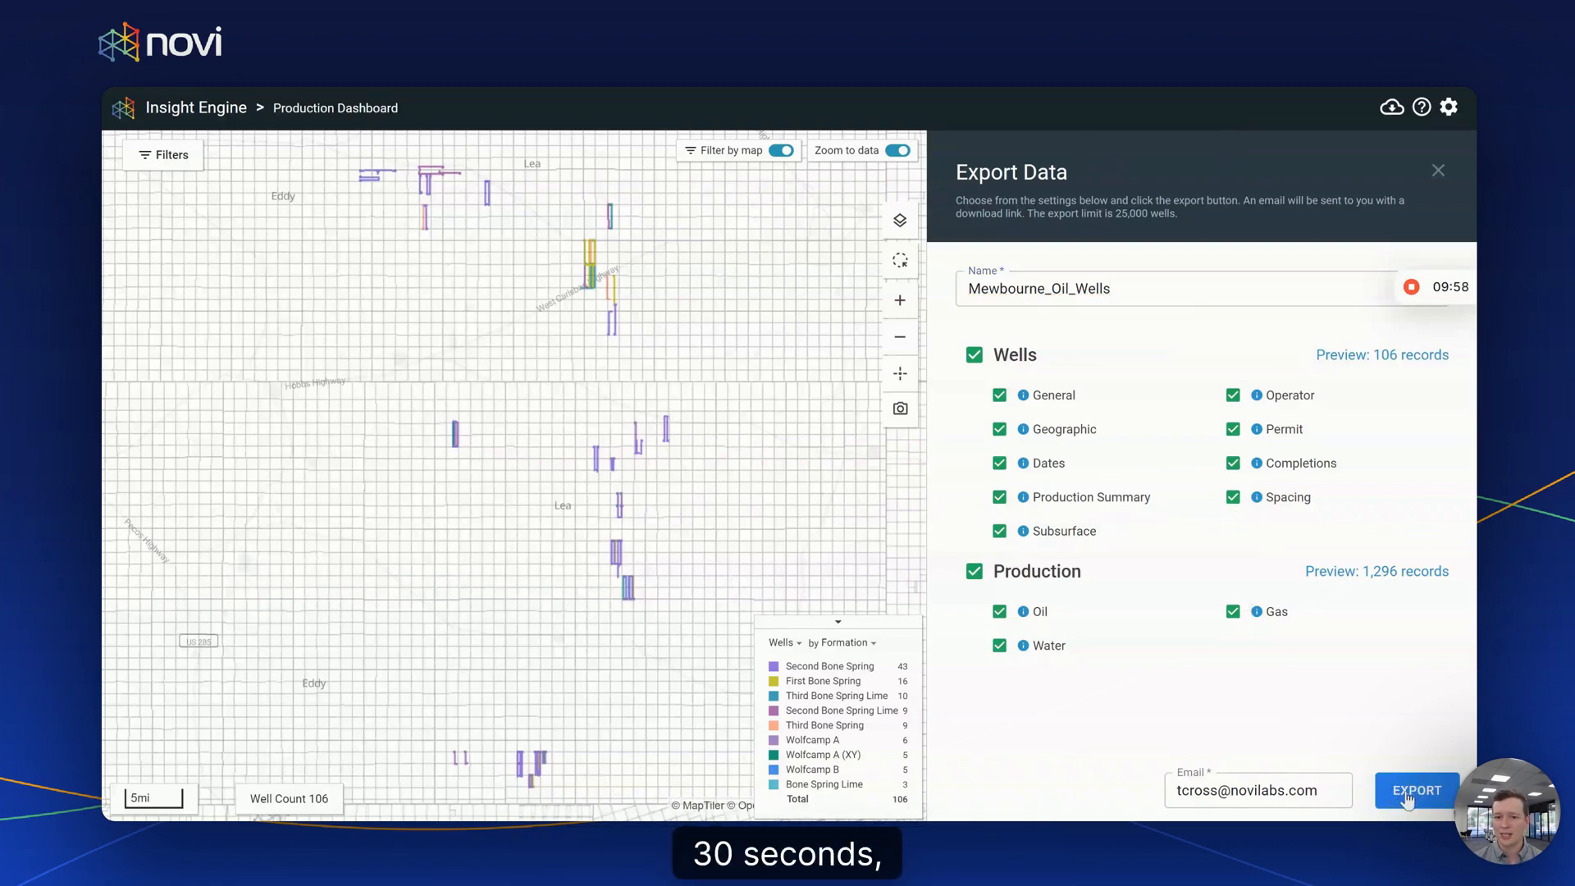
{"action": "left_click", "coordinate": [1431, 796]}
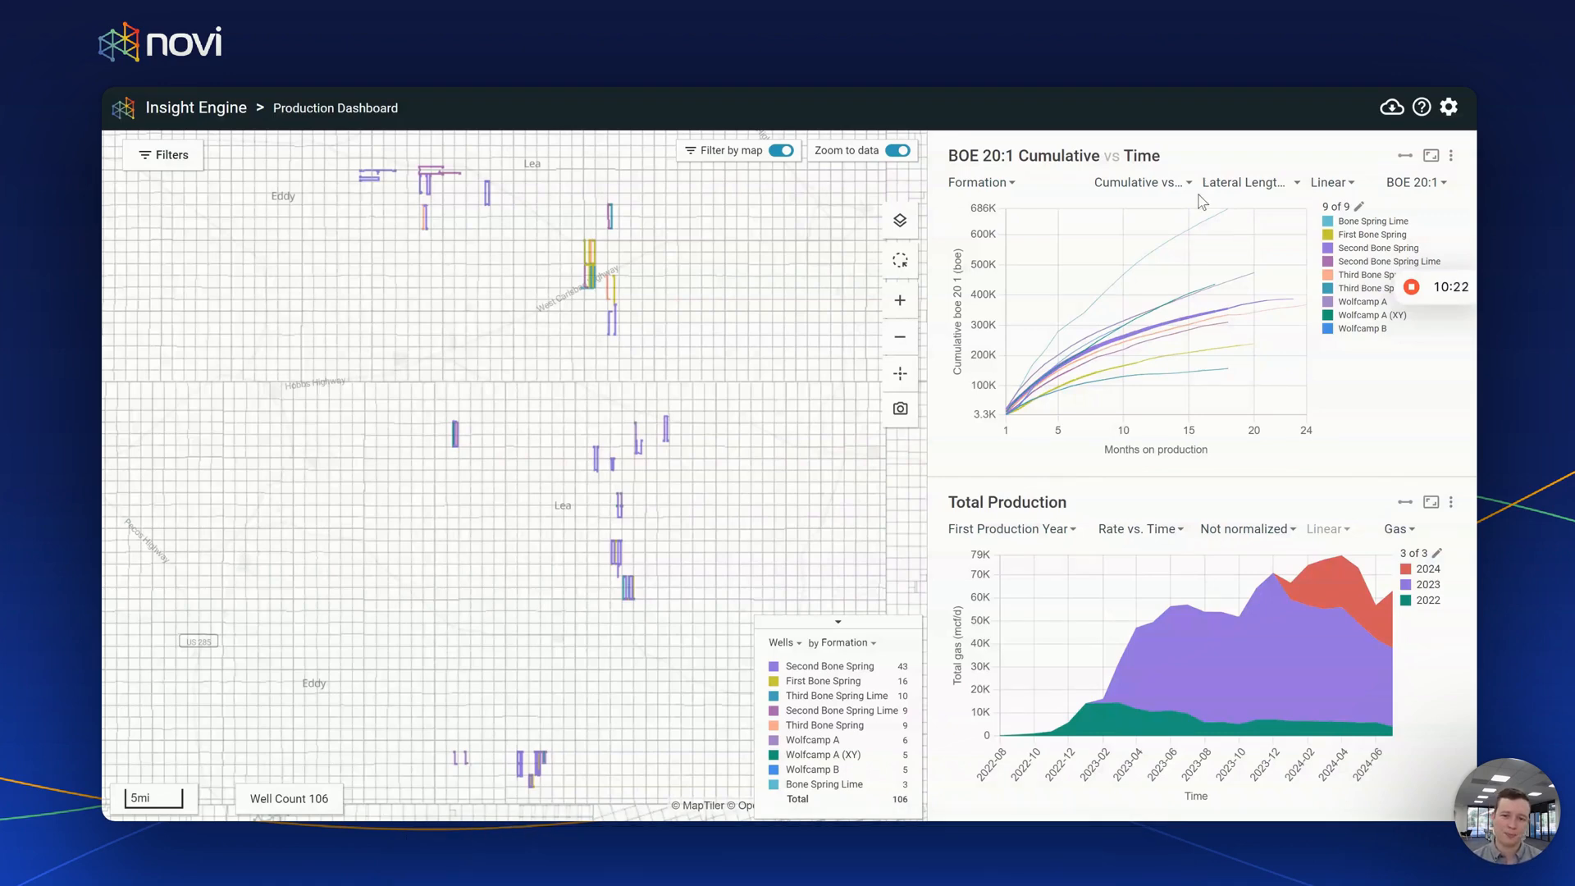
- Clear the API filter to restore all 2,299,227 wells, then bring up the help options
{"action": "left_click", "coordinate": [163, 154]}
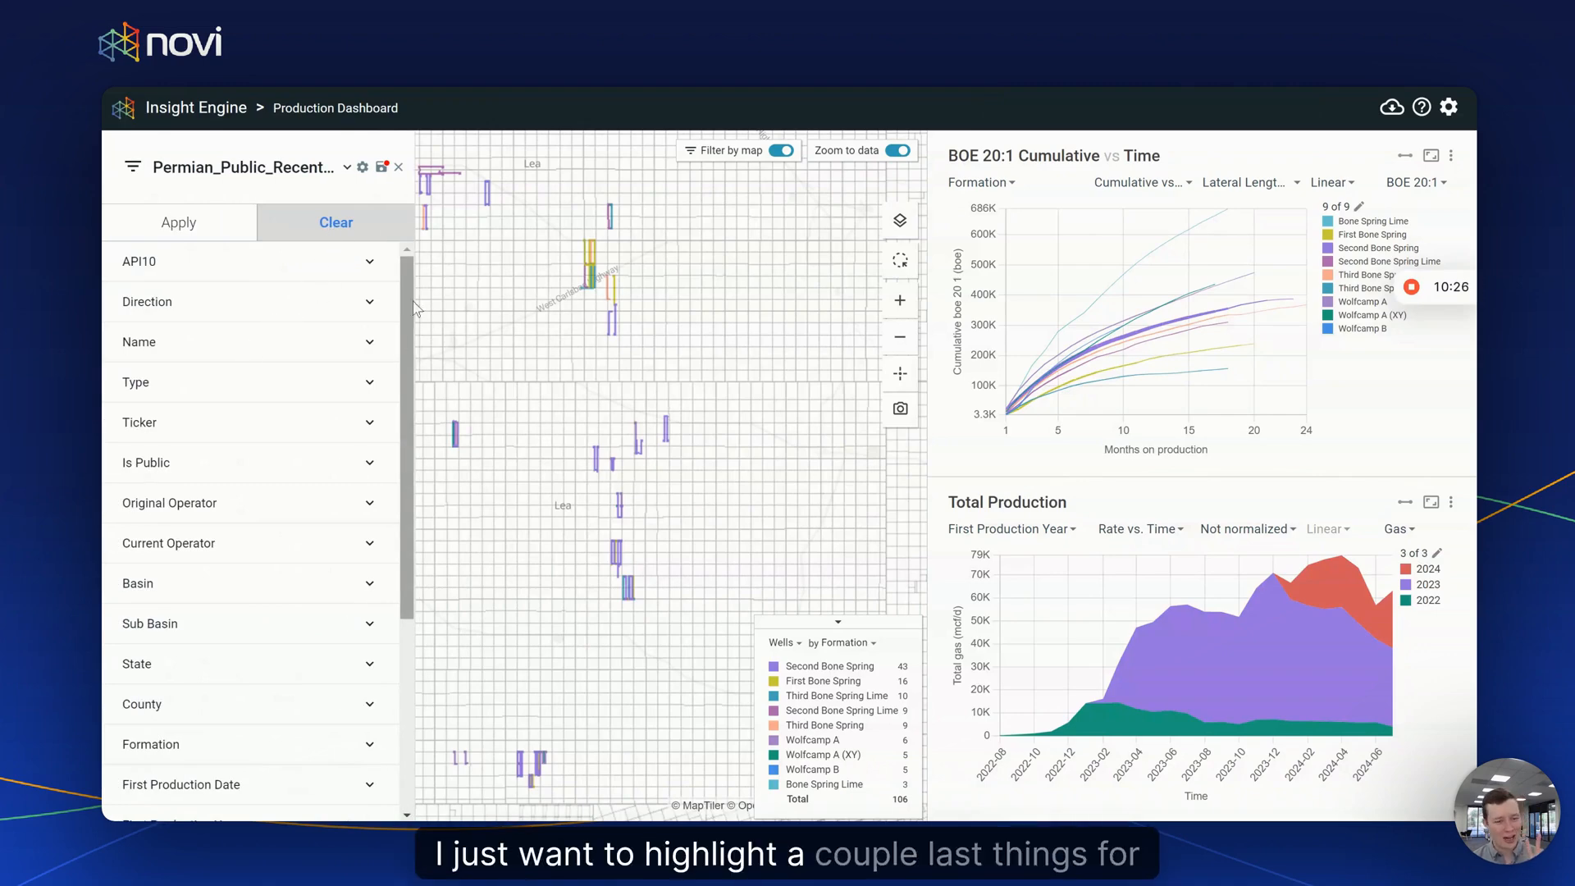
{"action": "scroll", "coordinate": [450, 341], "scroll_direction": "down", "scroll_amount": 10}
{"action": "left_click", "coordinate": [399, 170]}
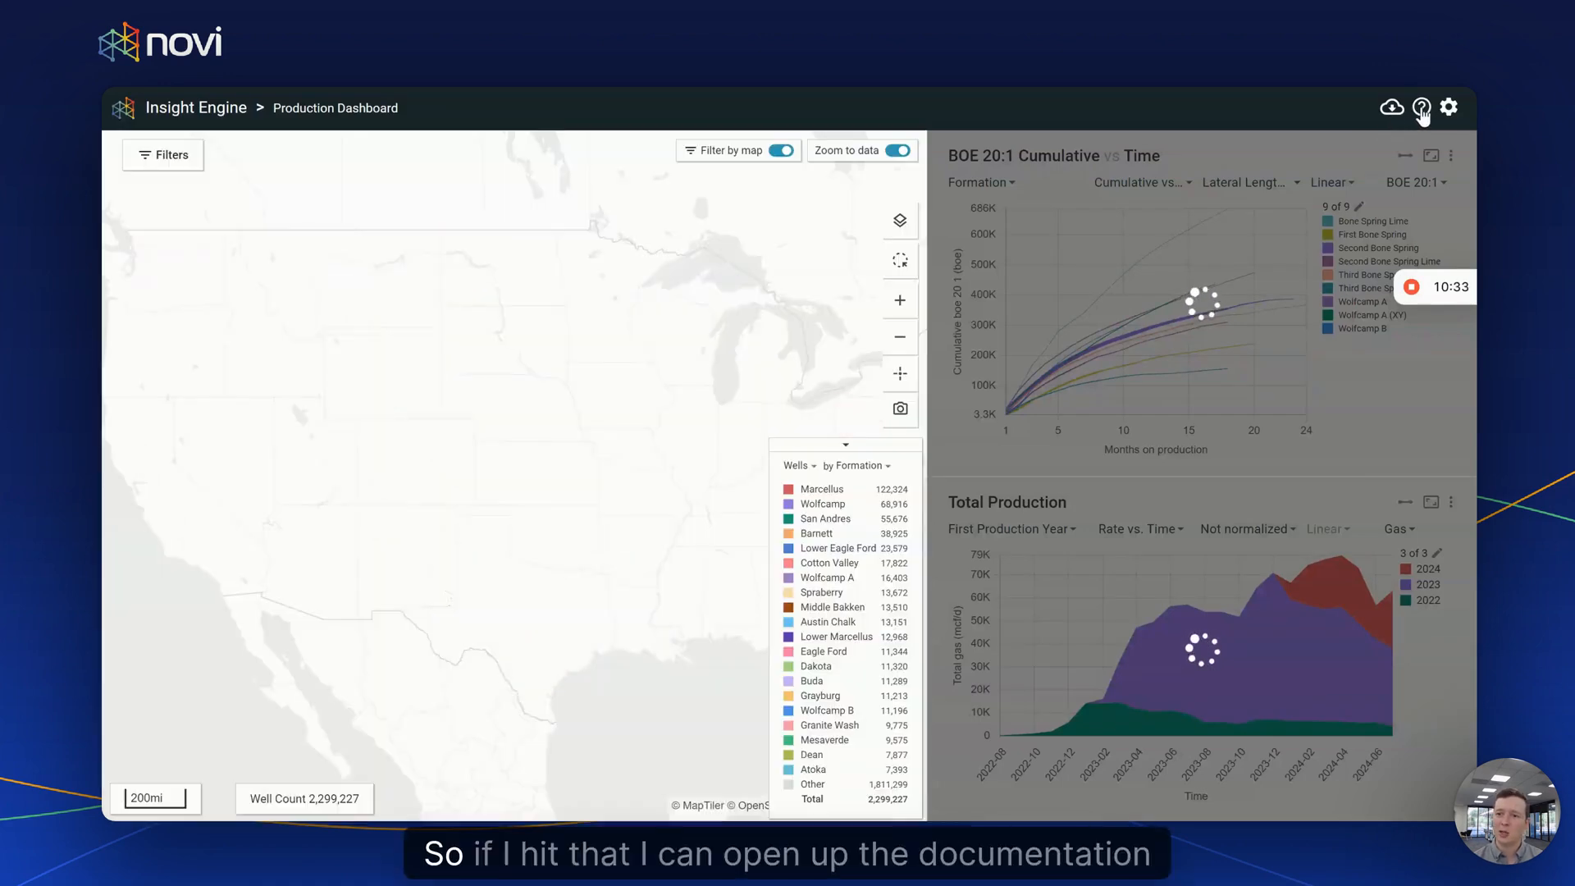
{"action": "left_click", "coordinate": [1422, 112]}
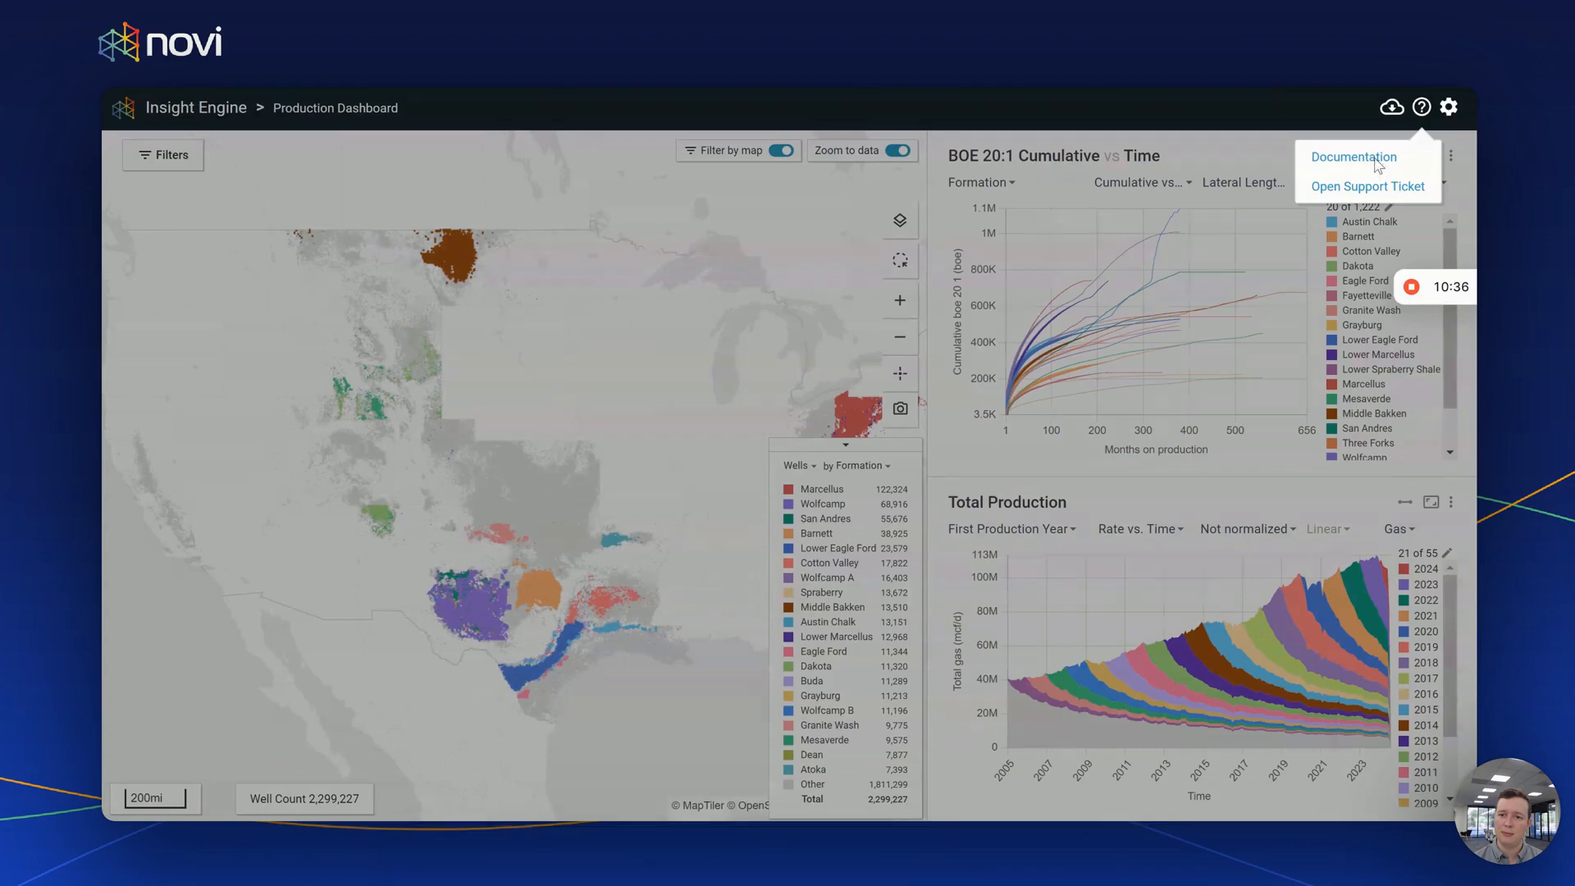
{"action": "left_click", "coordinate": [1376, 161]}
{"action": "scroll", "coordinate": [535, 472], "scroll_direction": "down", "scroll_amount": 5}
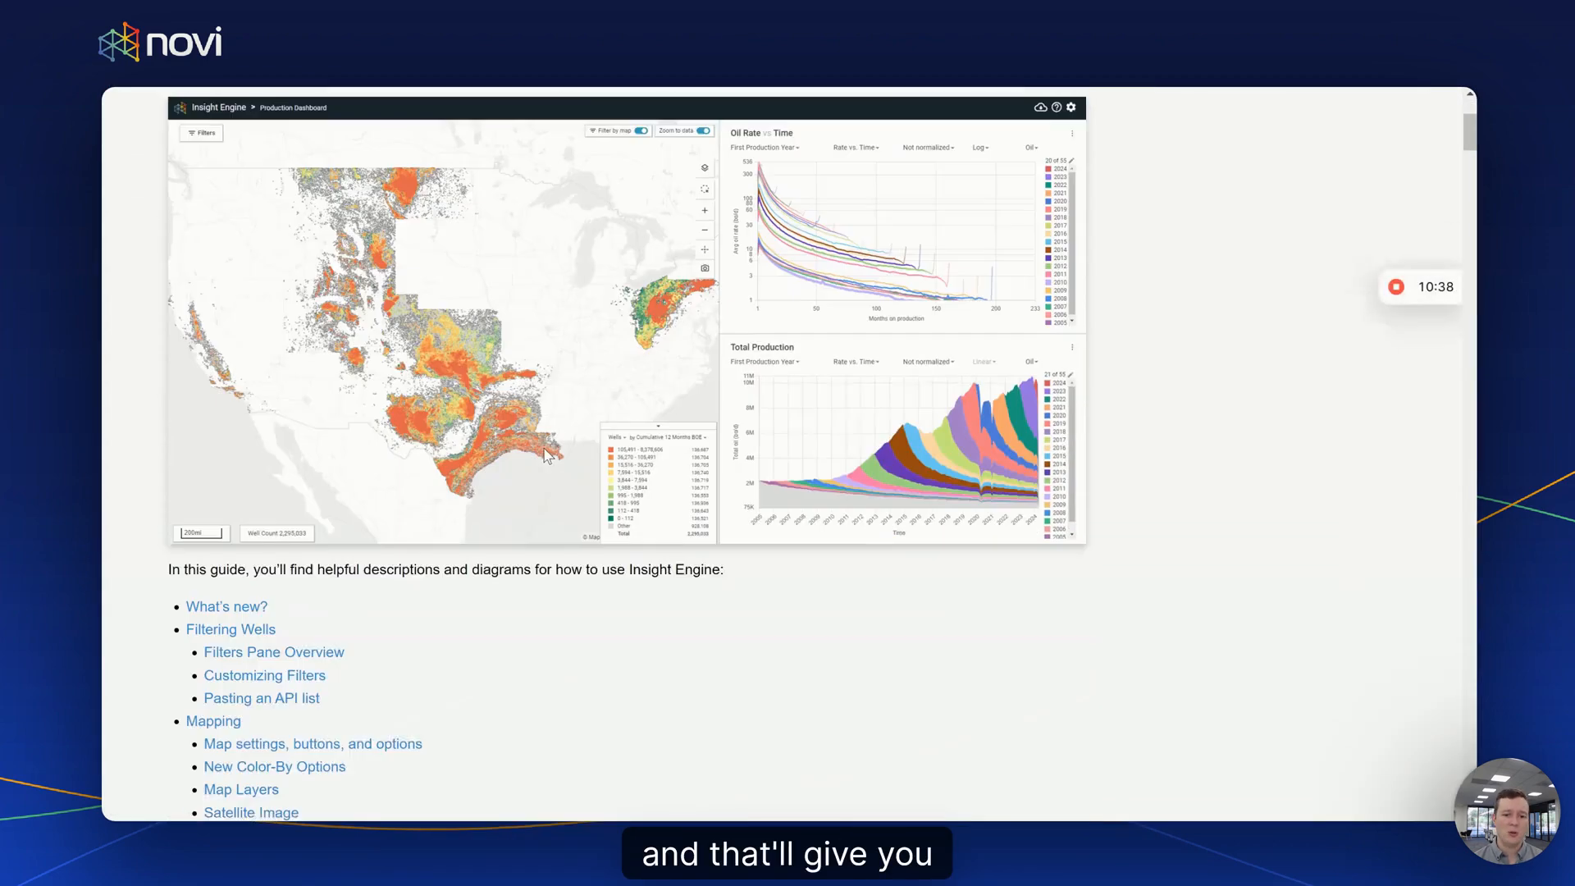
{"action": "scroll", "coordinate": [535, 471], "scroll_direction": "down", "scroll_amount": 3}
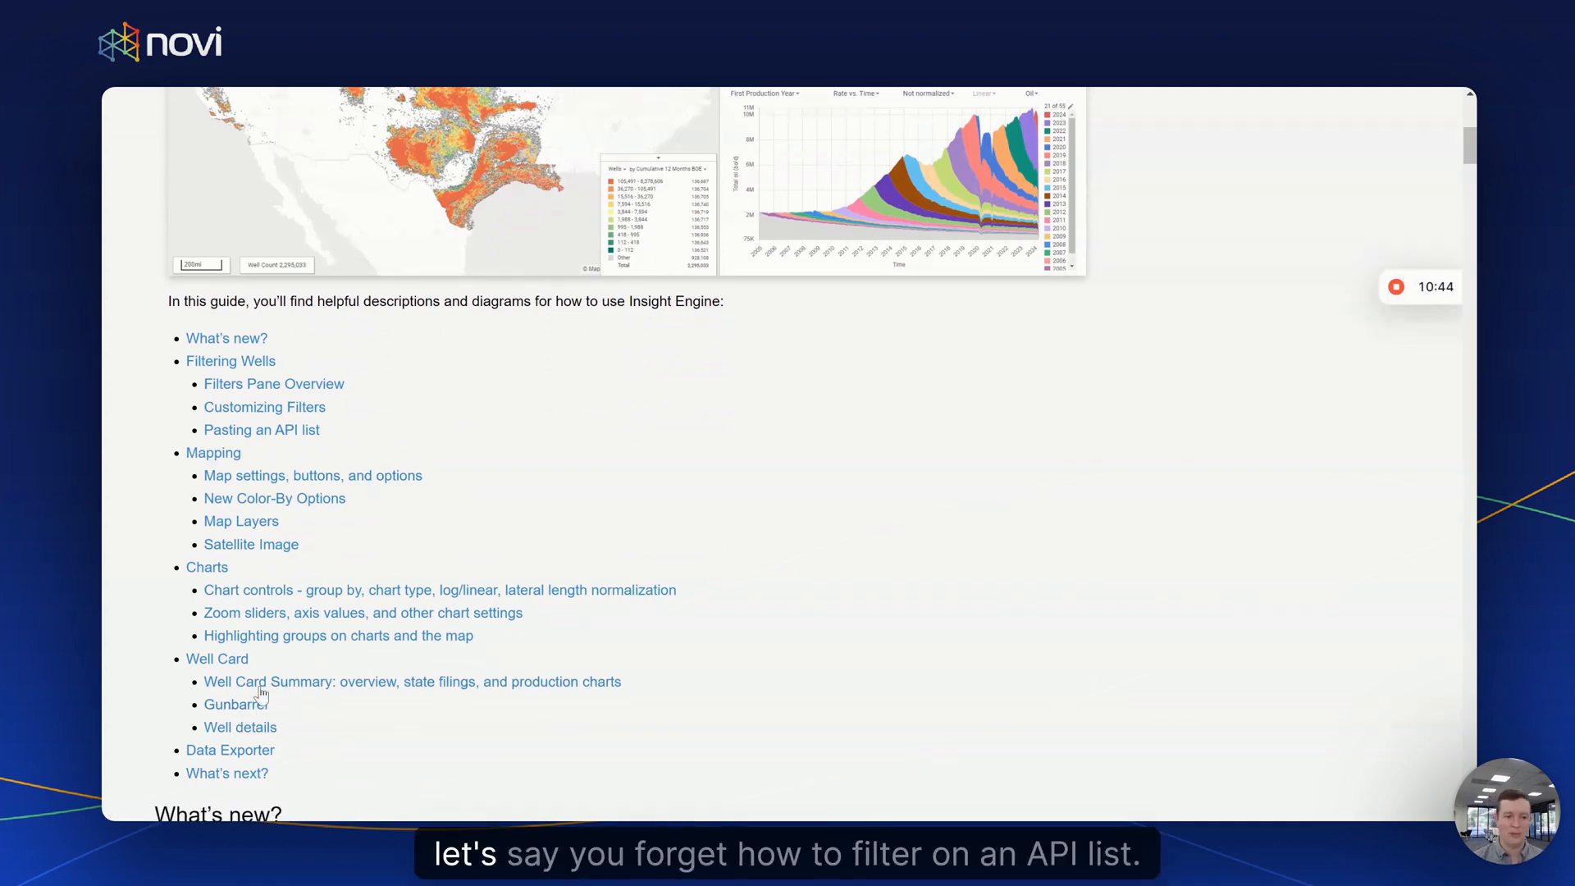
{"action": "left_click", "coordinate": [297, 432]}
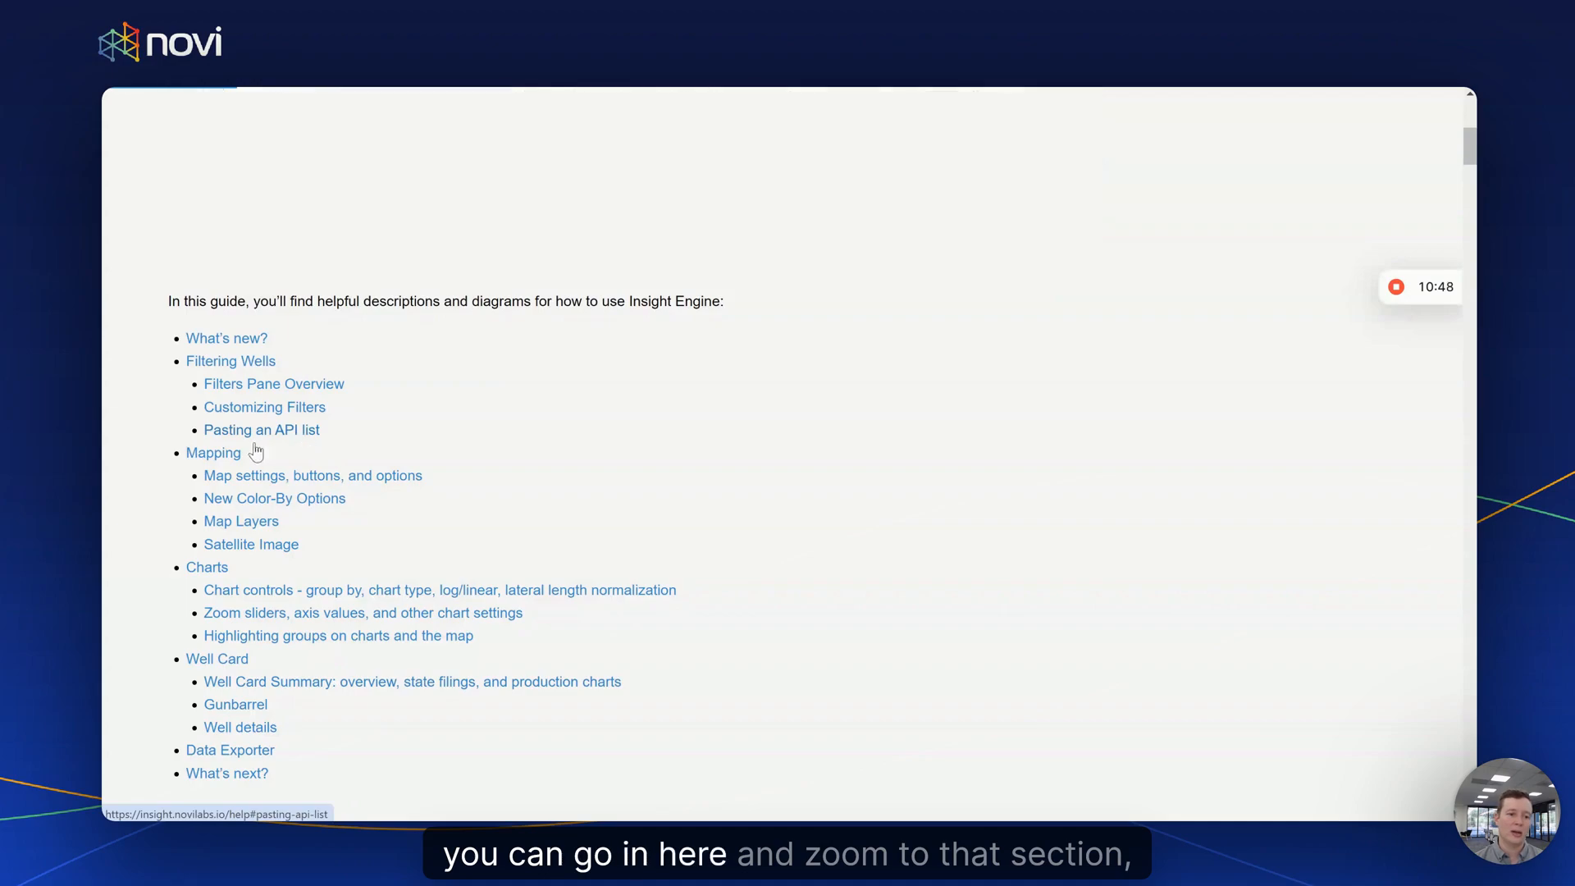
{"action": "scroll", "coordinate": [353, 459], "scroll_direction": "down", "scroll_amount": 2}
{"action": "scroll", "coordinate": [361, 447], "scroll_direction": "down", "scroll_amount": 1}
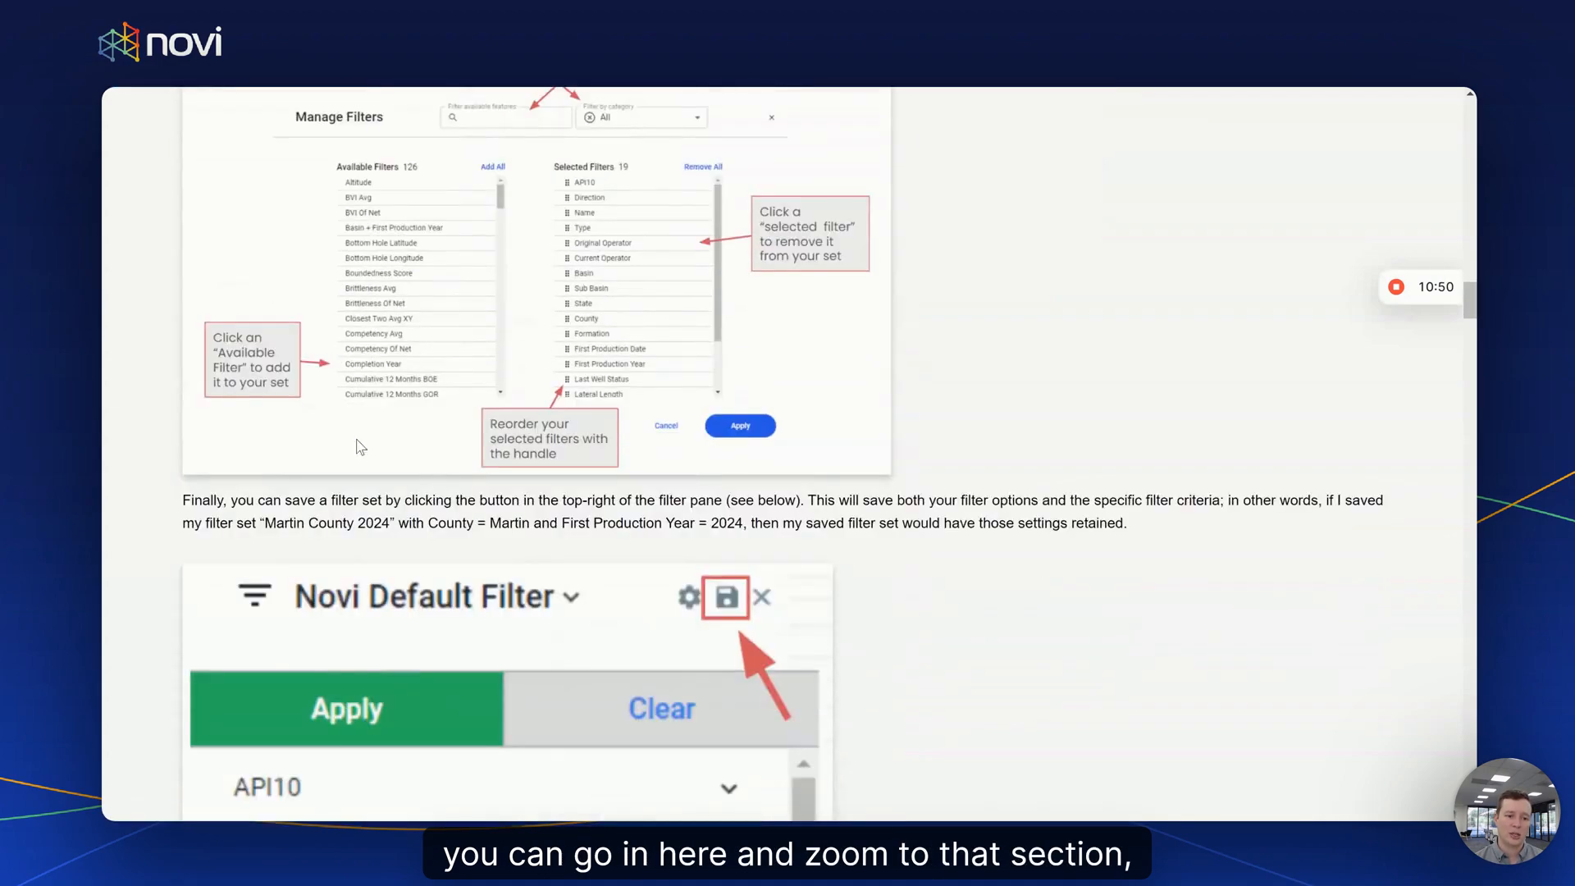
{"action": "scroll", "coordinate": [361, 448], "scroll_direction": "up", "scroll_amount": 2}
{"action": "scroll", "coordinate": [361, 447], "scroll_direction": "down", "scroll_amount": 4}
{"action": "scroll", "coordinate": [361, 447], "scroll_direction": "down", "scroll_amount": 6}
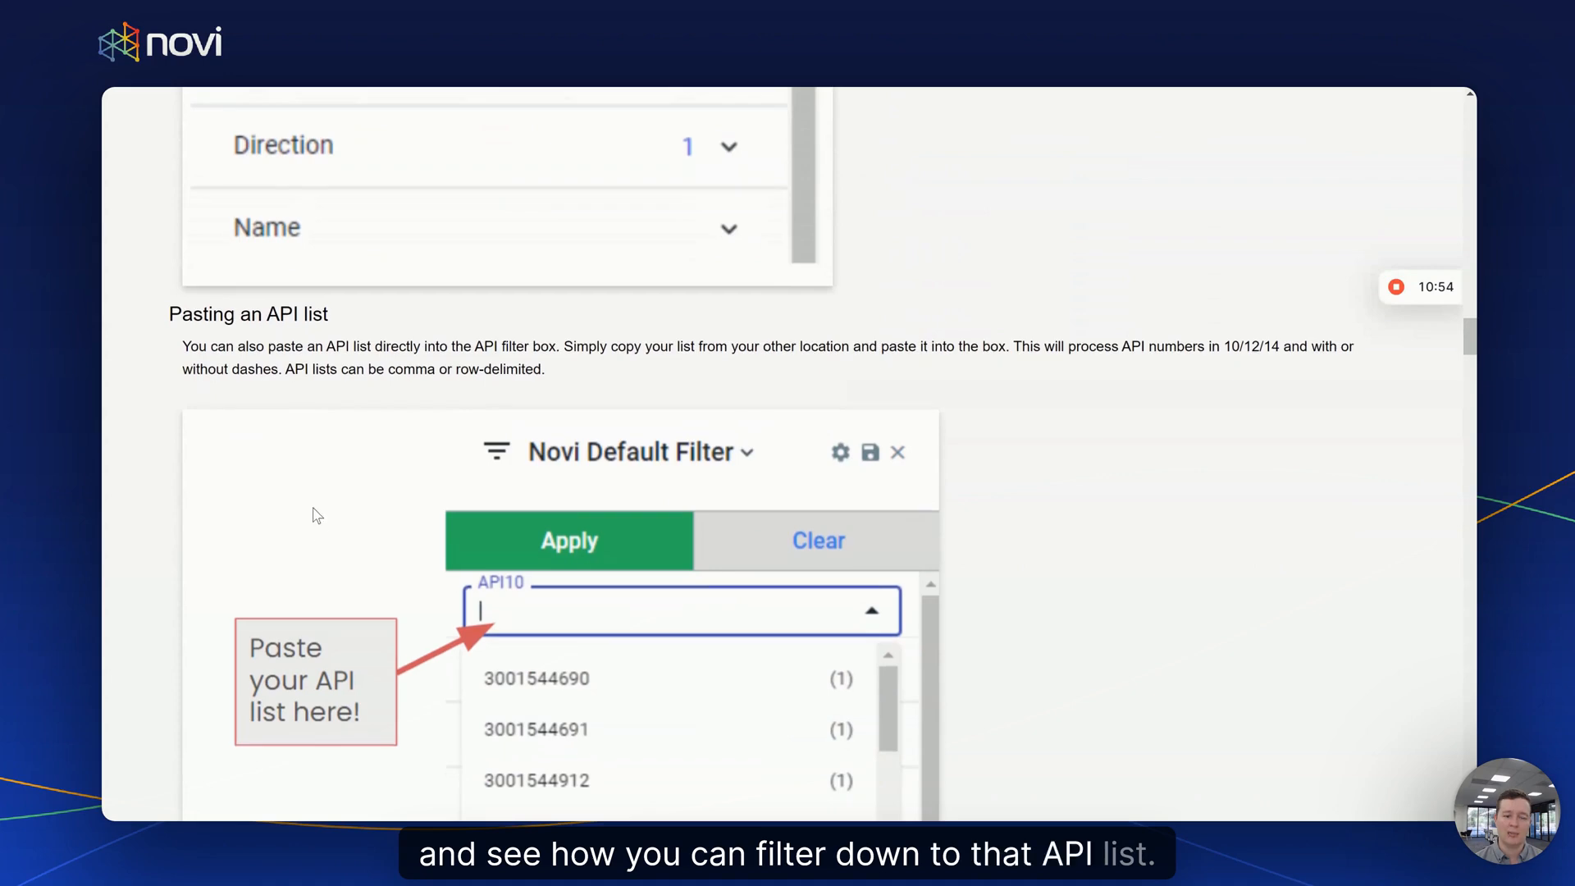
{"action": "left_click", "coordinate": [283, 87]}
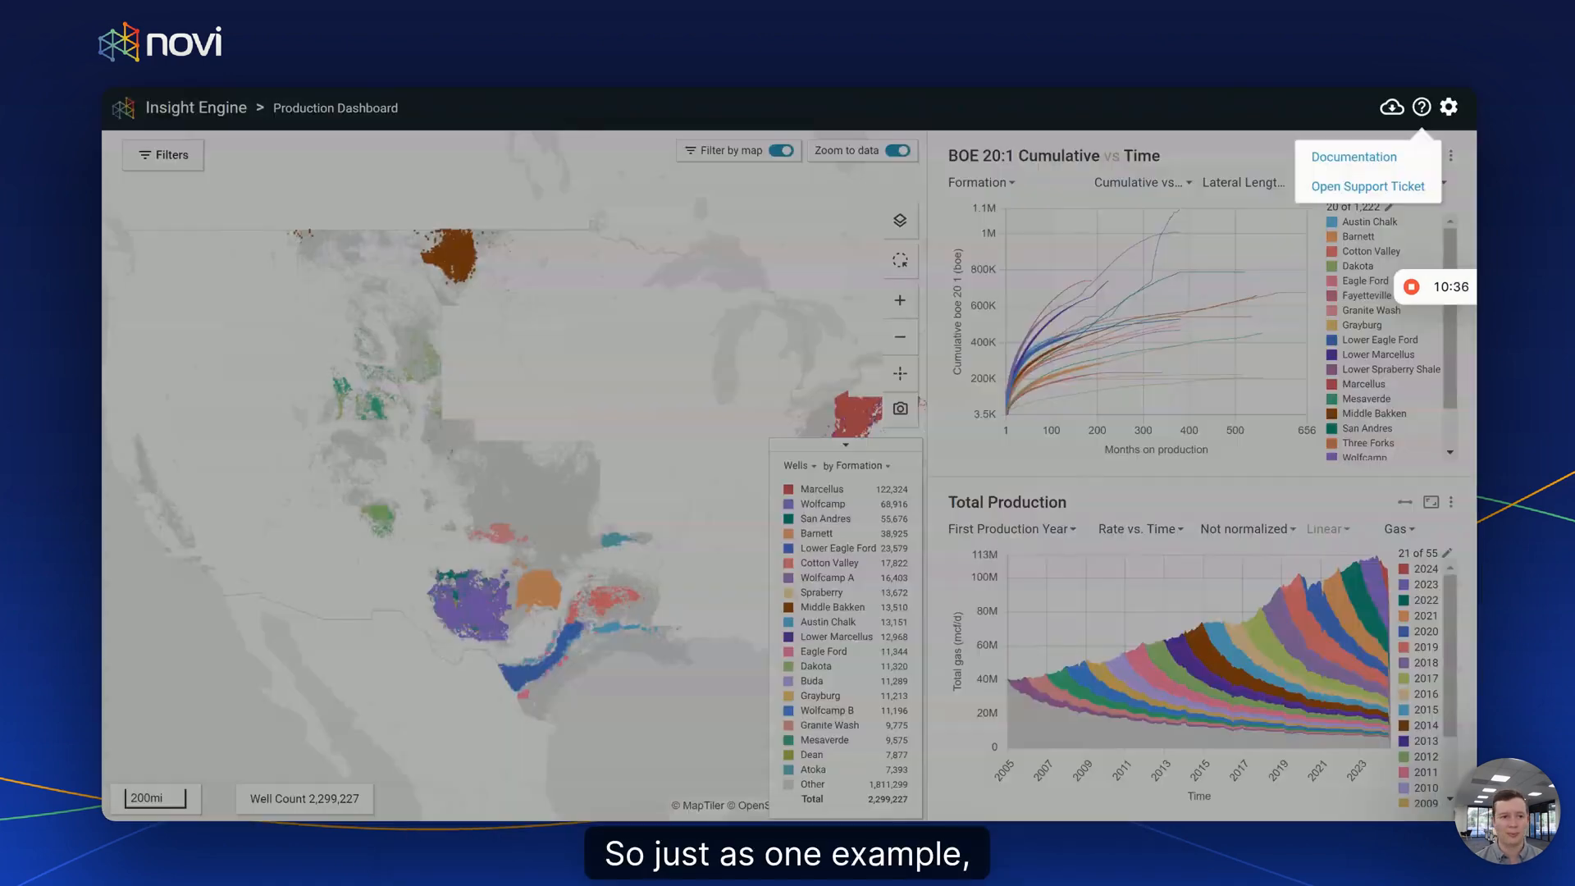
{"action": "left_click", "coordinate": [1379, 199]}
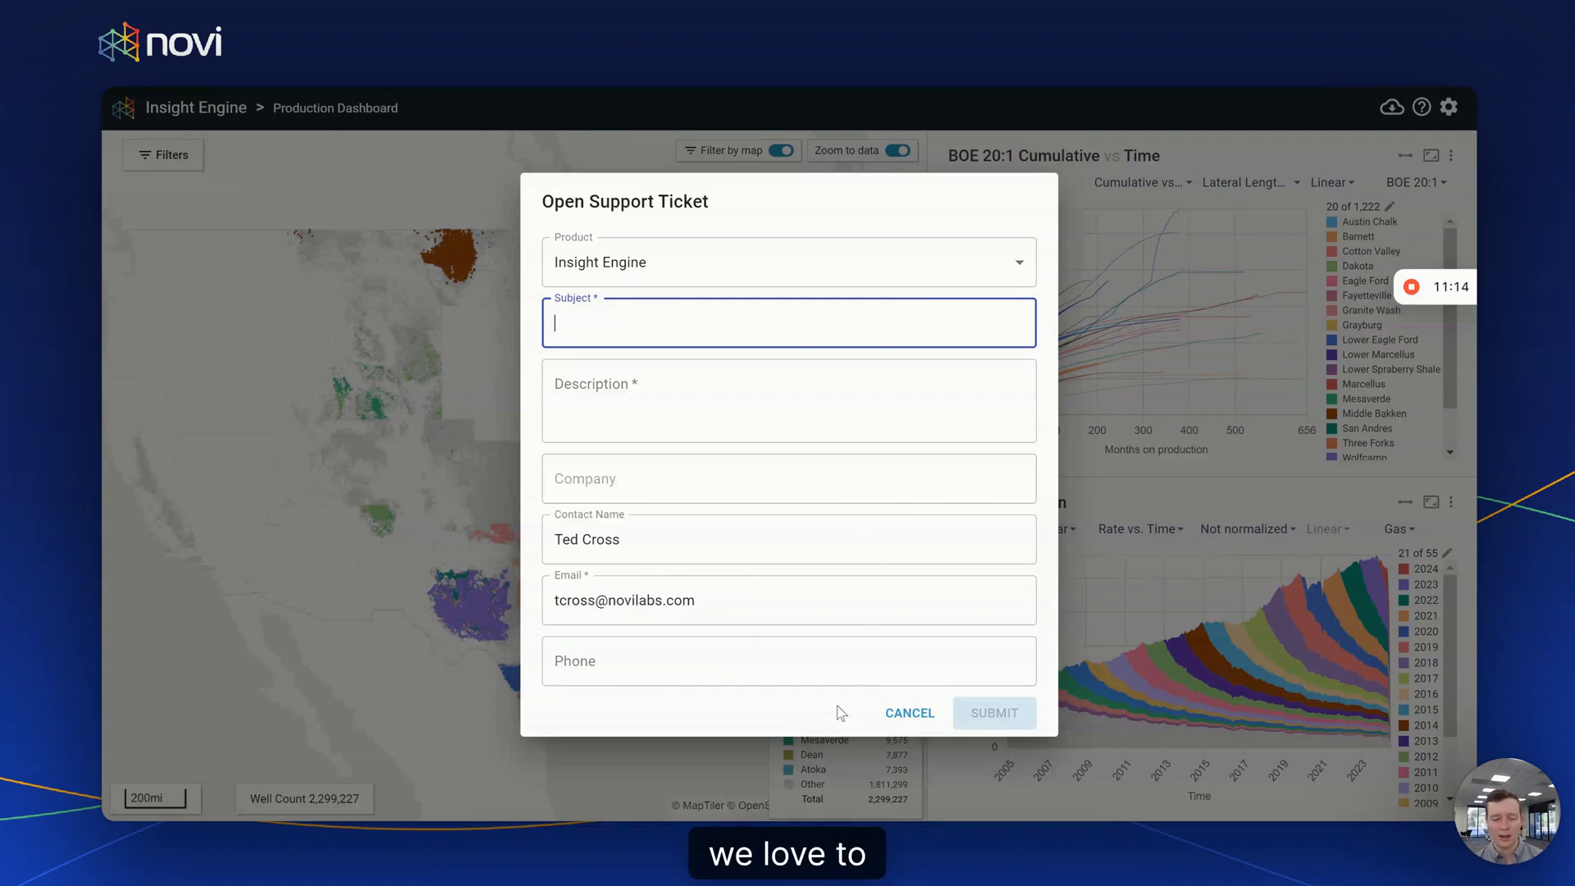
{"action": "left_click", "coordinate": [906, 714]}
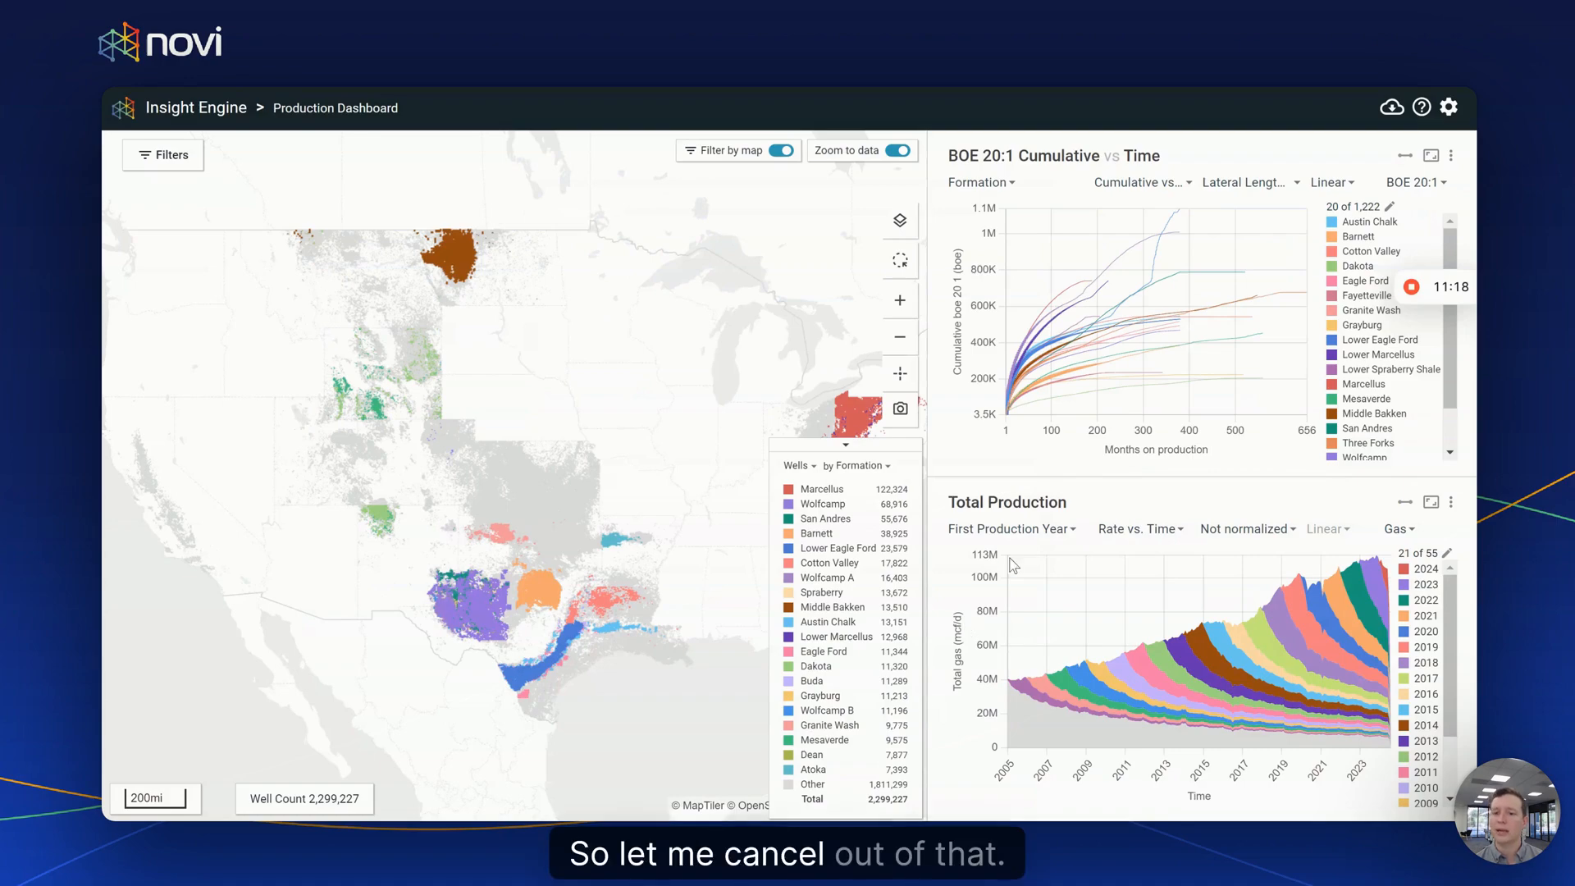